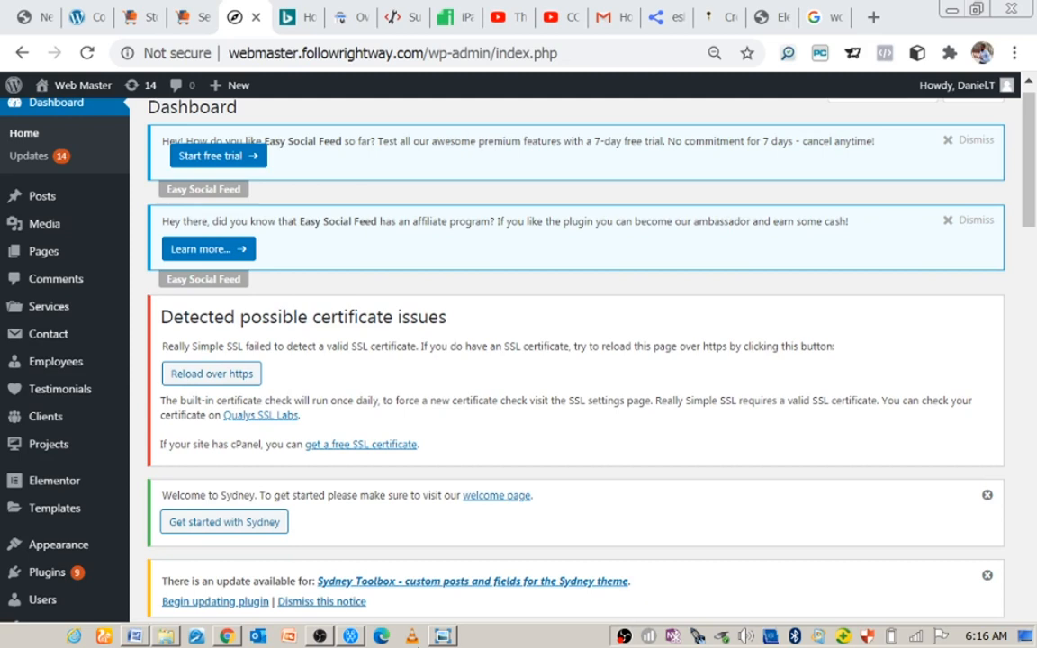
Step: Search the plugin directory for "seo" and update the Yoast SEO plugin
mouse_move(52, 581)
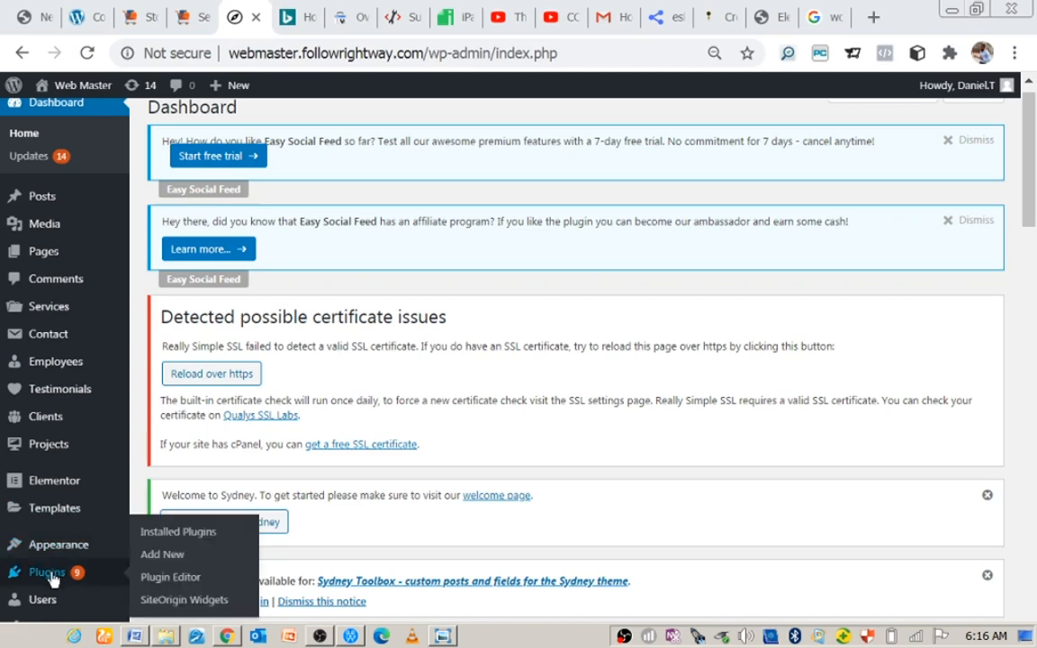
click(153, 557)
drag(1031, 148, 1032, 281)
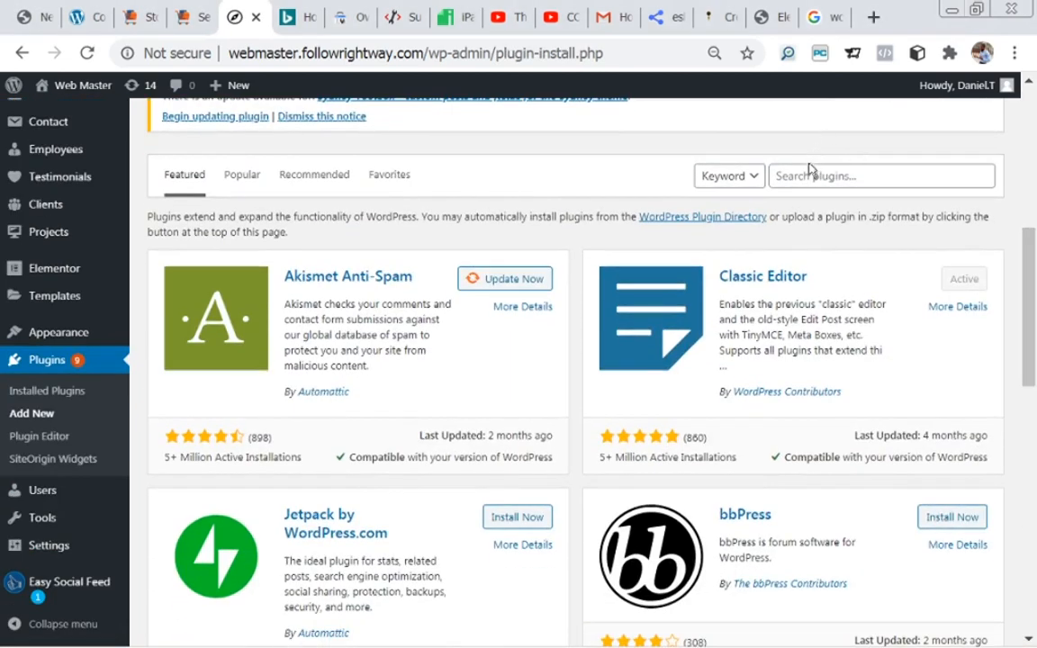
click(809, 176)
text(seo)
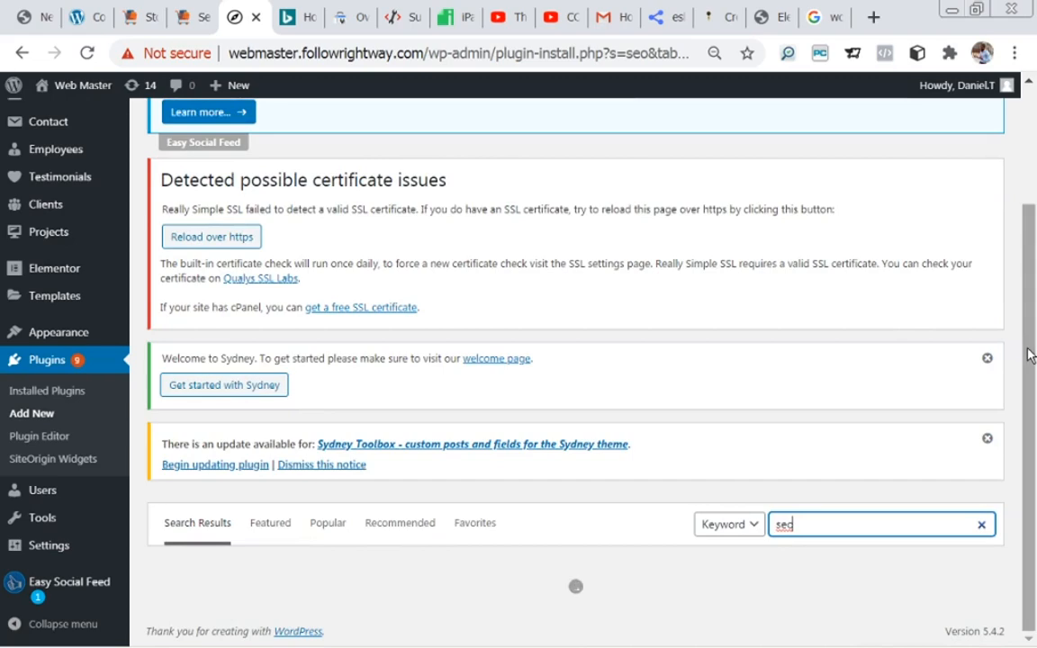
scroll(1034, 248, down, 4)
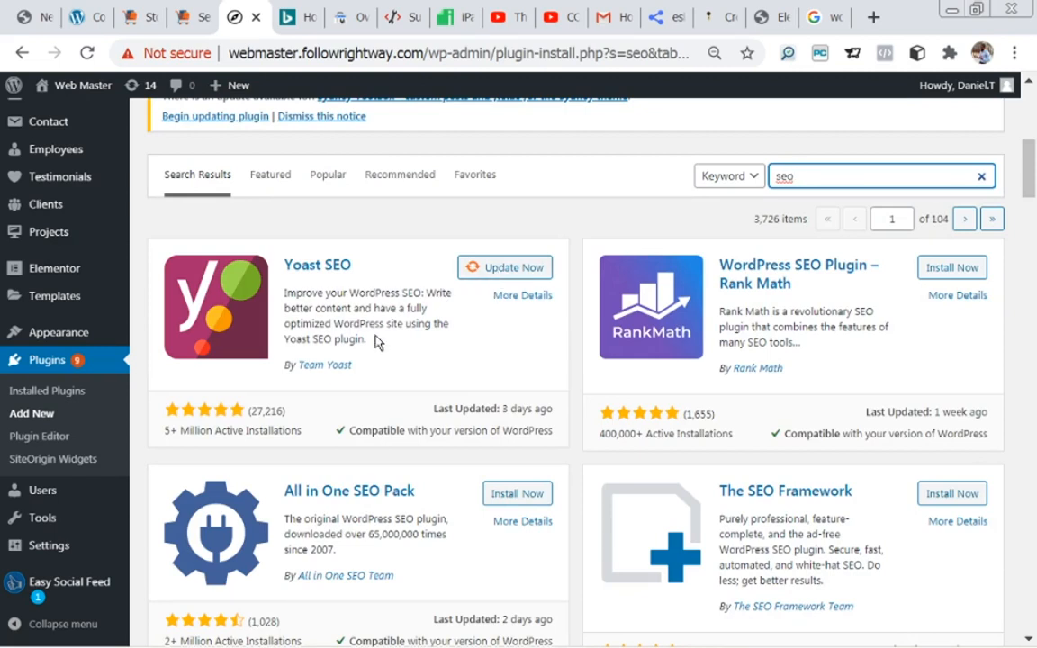
click(503, 269)
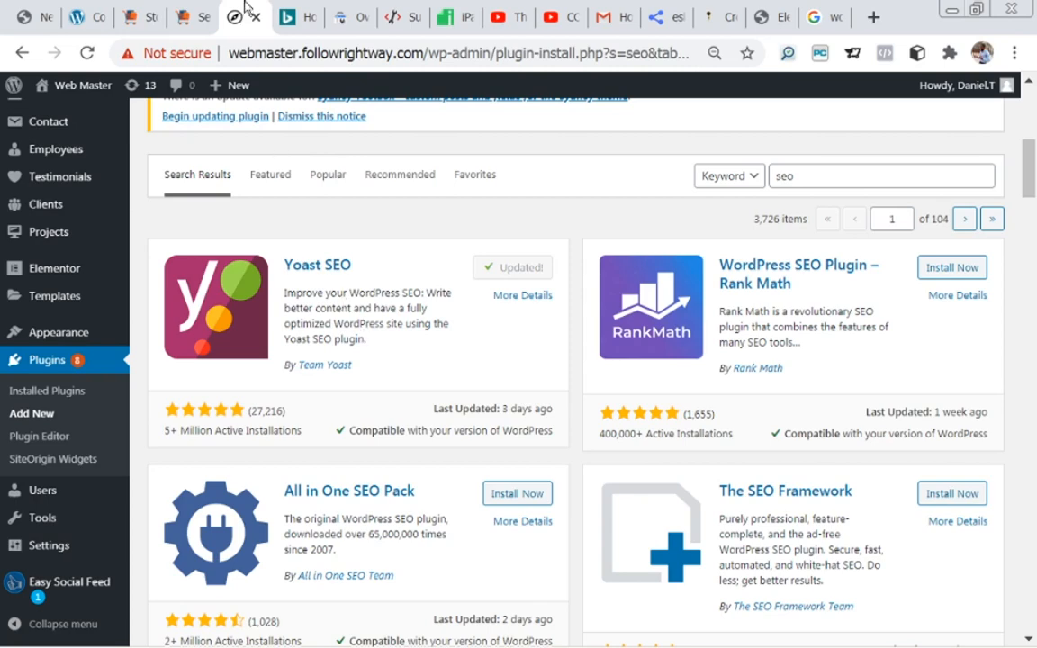
Step: Switch to Google Search Console and start adding a new property
click(348, 20)
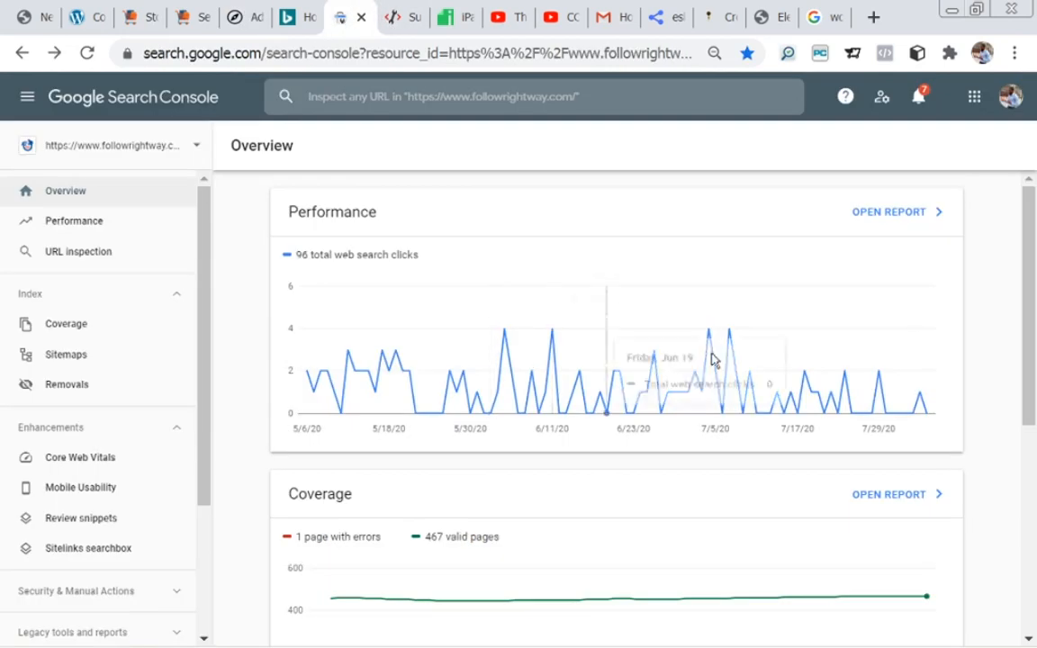
drag(1027, 286, 1024, 262)
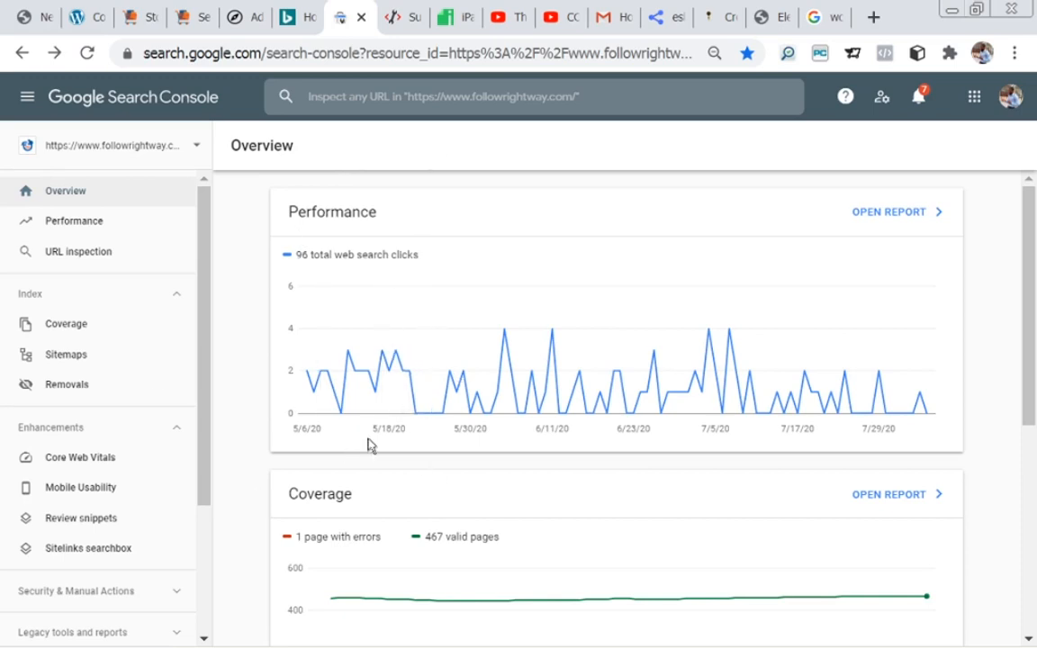
mouse_move(407, 341)
mouse_move(362, 416)
click(180, 142)
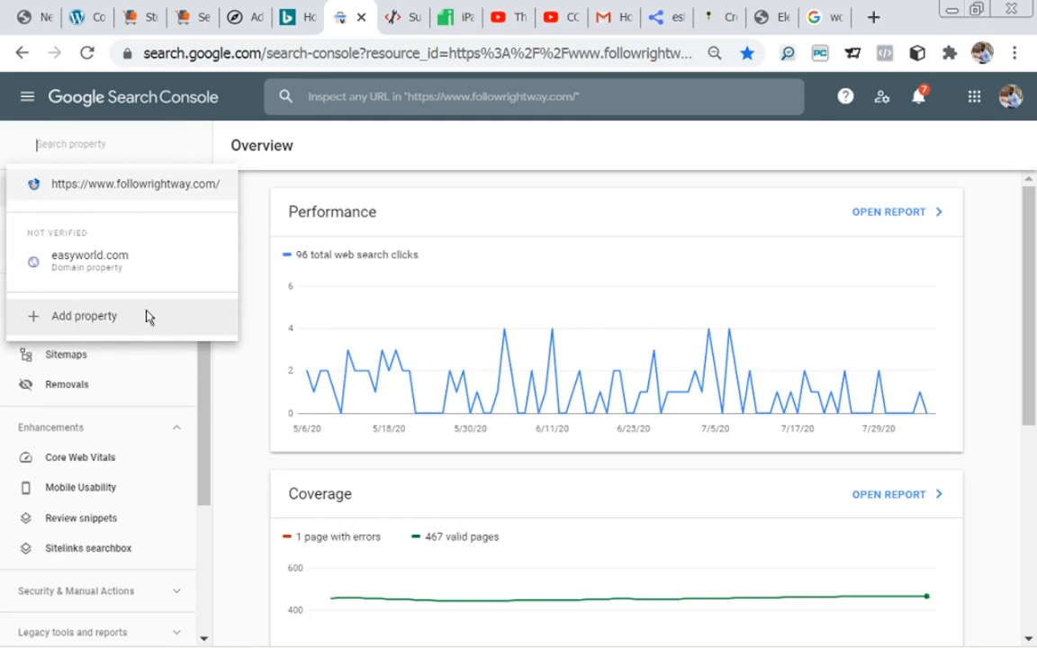
click(96, 319)
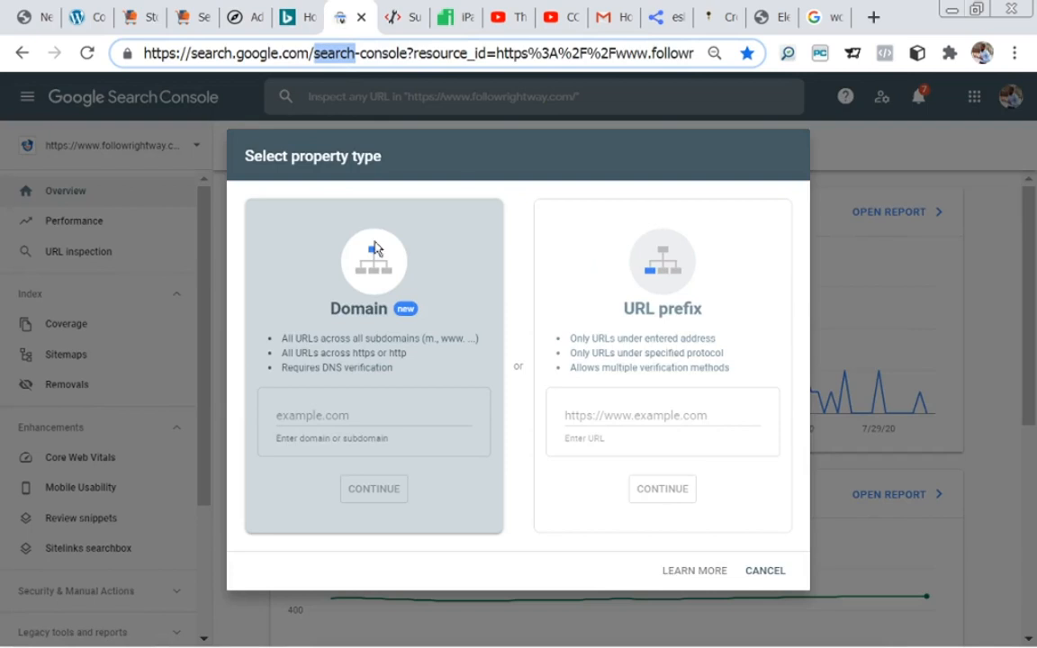
click(313, 416)
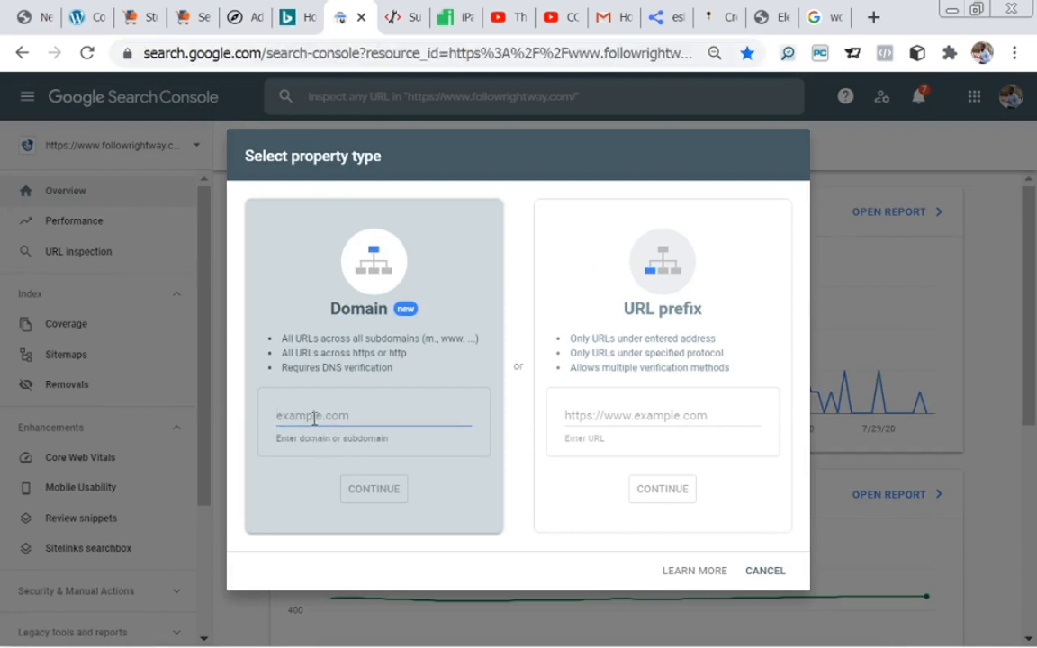
text(www.webmaster.followrightway.com/)
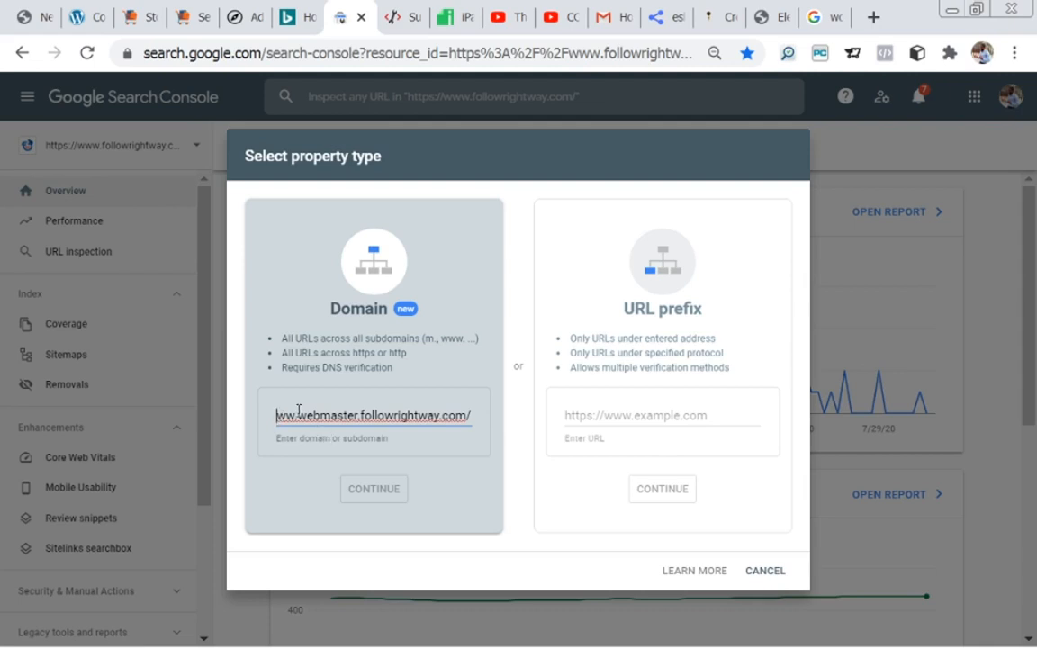
text(w)
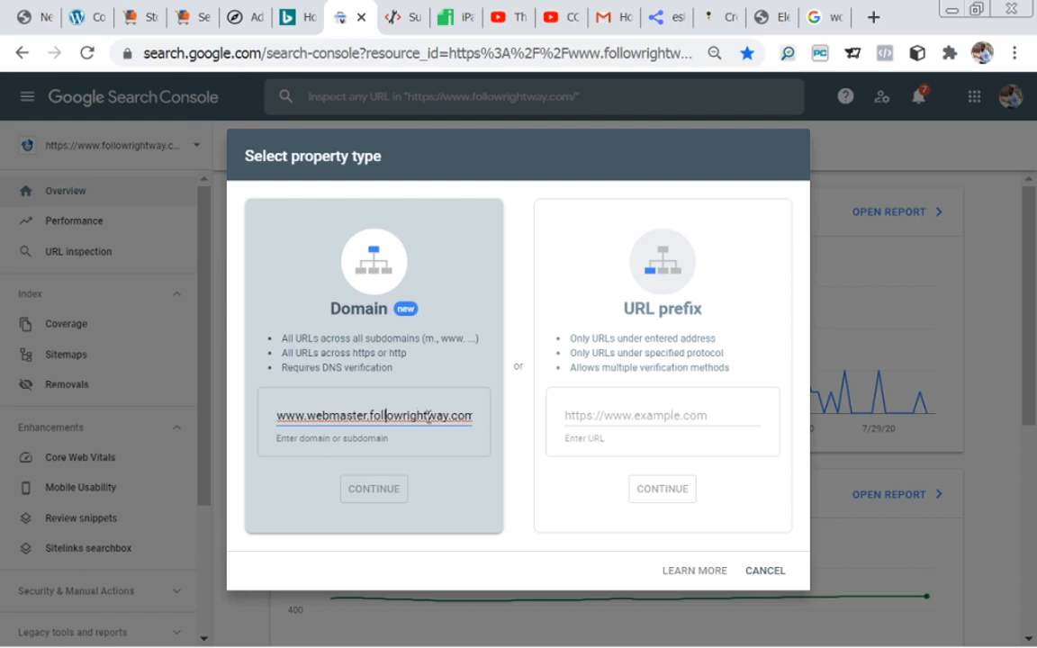
text(/)
key(BackSpace)
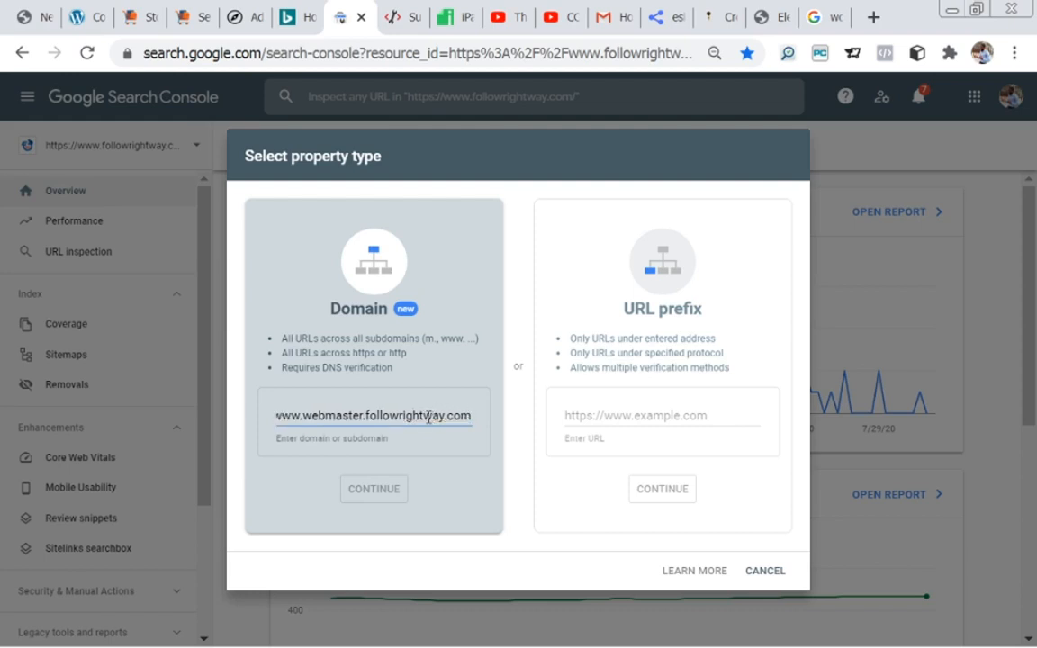
key(Left)
key(Left)
key(Left)
key(Left)
key(Left)
key(Left)
key(Left)
key(Left)
key(Left)
key(Left)
key(Left)
key(Left)
key(Left)
key(Left)
key(Left)
key(Left)
key(Left)
key(Left)
key(Left)
key(Left)
key(Left)
key(Left)
key(Left)
key(Left)
key(Left)
key(Left)
key(Left)
key(Left)
key(Left)
key(Left)
key(Left)
key(Left)
key(Left)
key(Left)
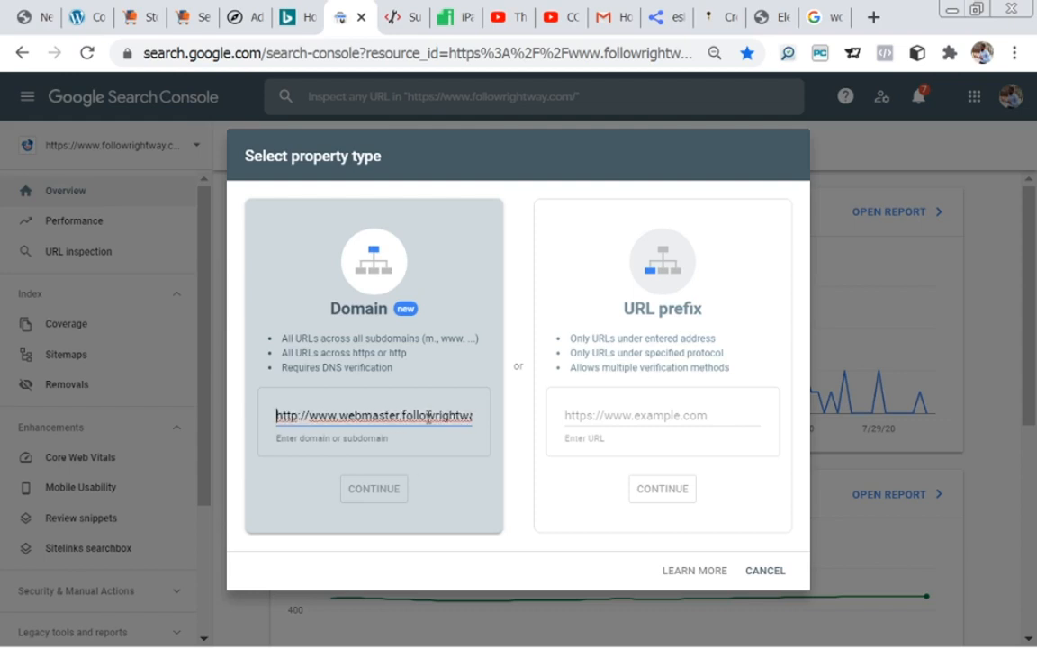
key(Right)
key(Right)
key(Right)
key(Right)
key(Right)
key(Right)
key(Right)
key(Right)
click(431, 441)
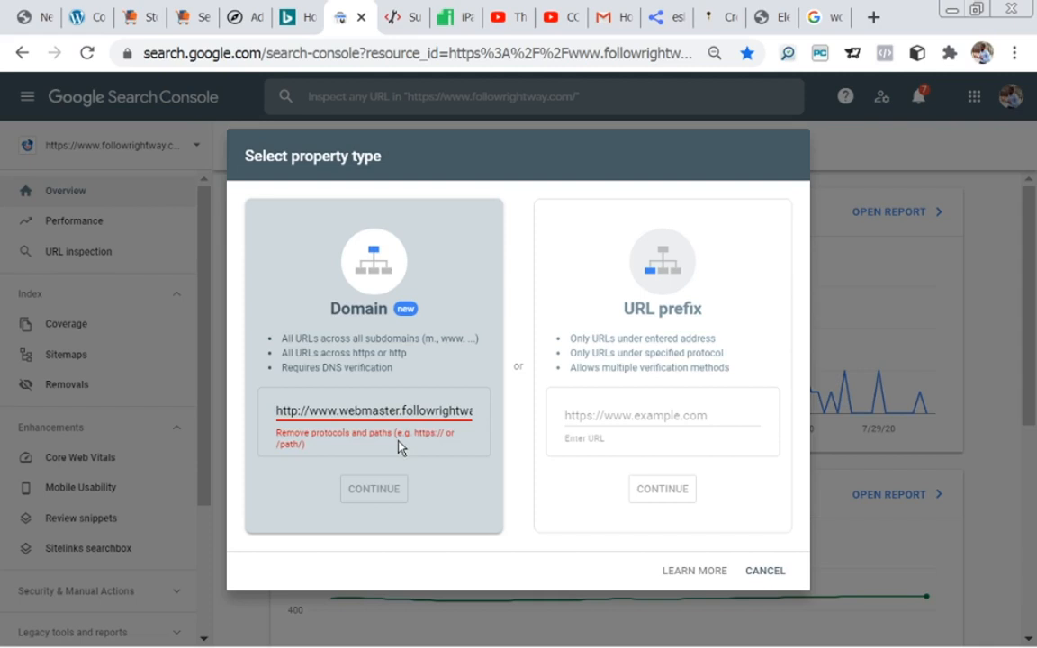
Step: Strip the protocol and www prefix so the domain reads webmaster.followrightway.com, and continue to ownership verification
click(339, 415)
drag(339, 415, 282, 431)
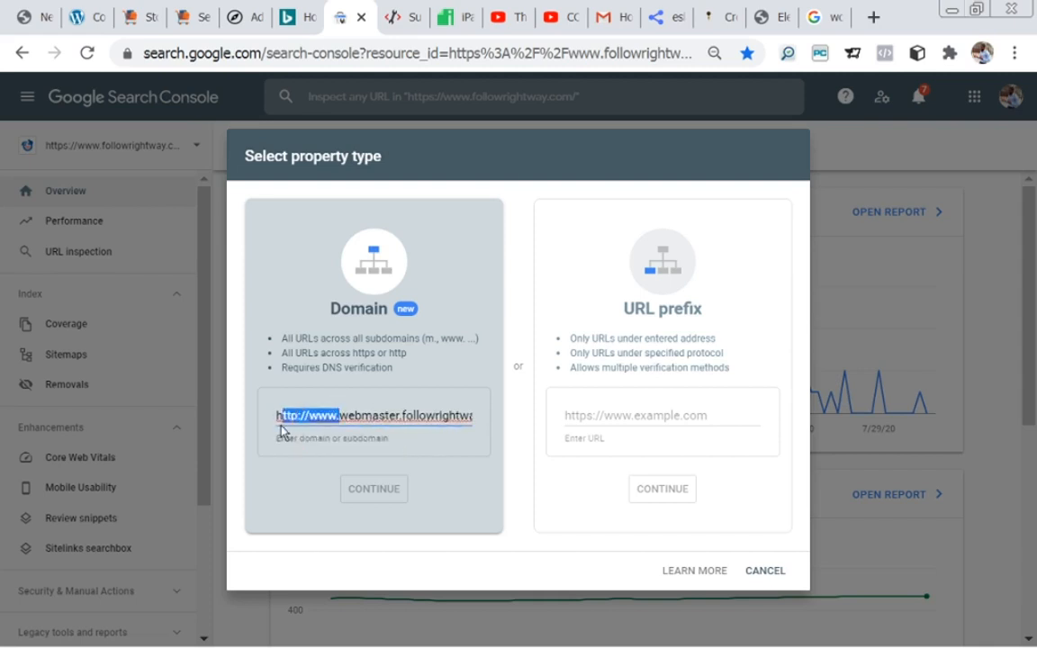
key(BackSpace)
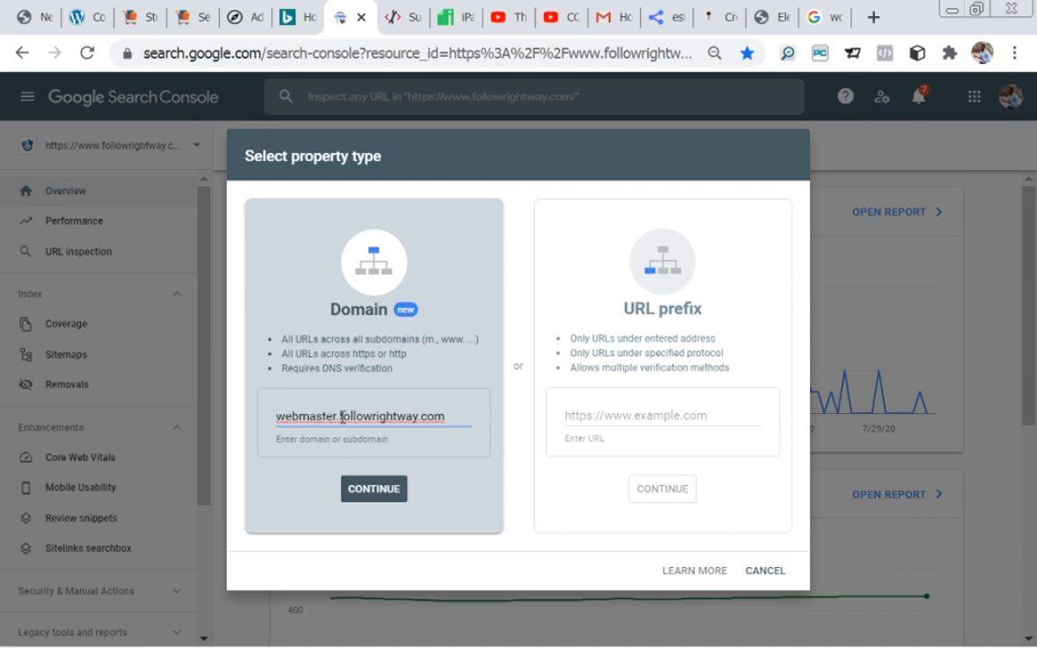
key(Home)
click(365, 493)
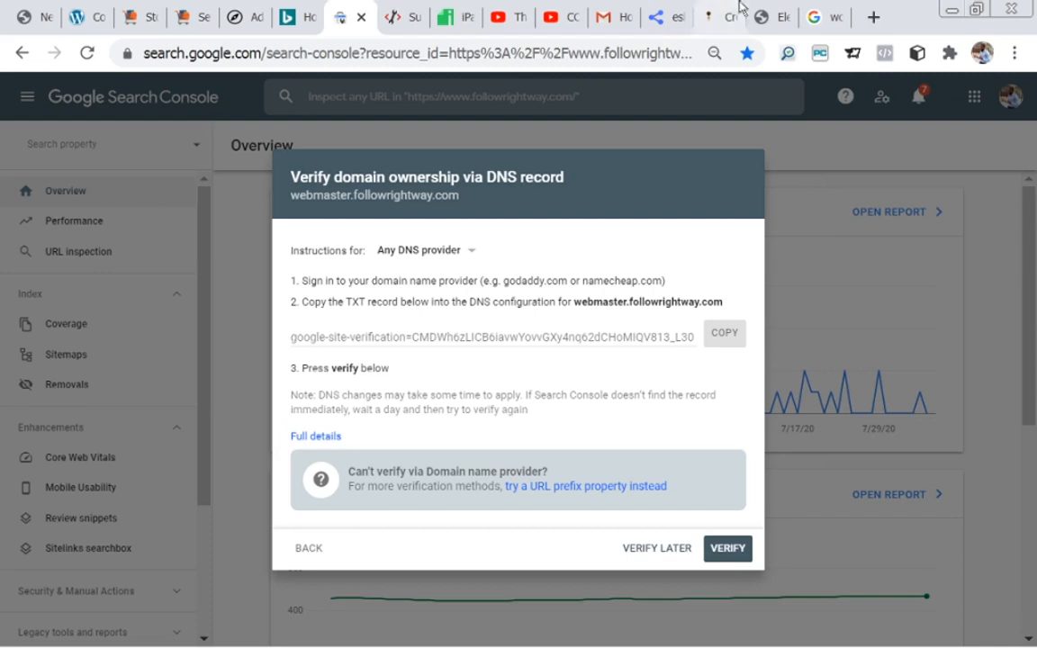
Step: Keep the instructions for any DNS provider and copy the TXT verification record for the domain
click(468, 257)
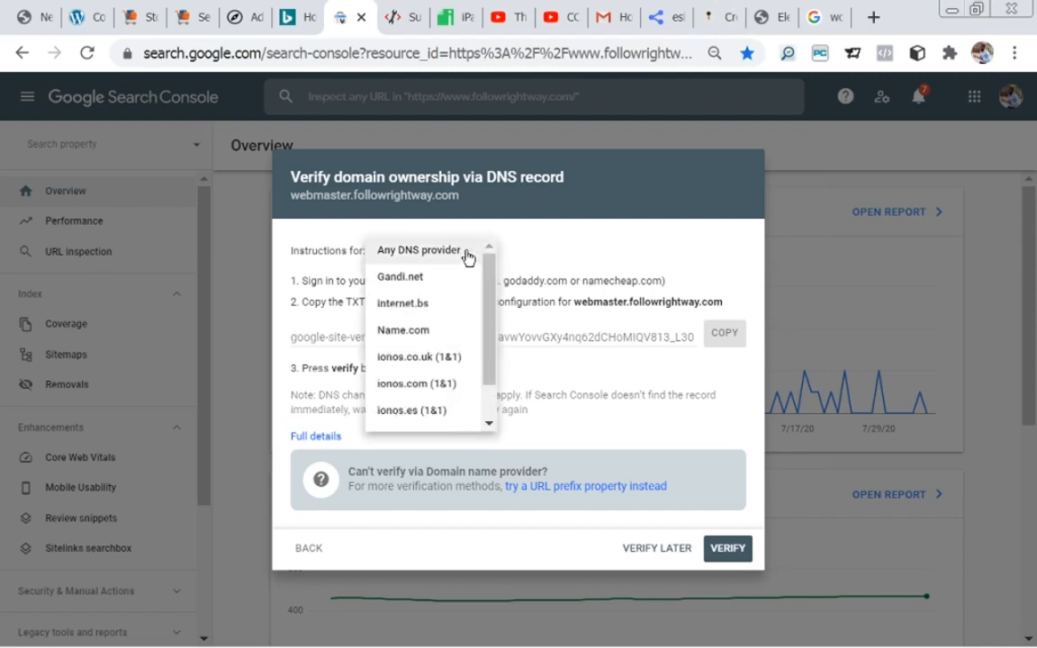
click(594, 252)
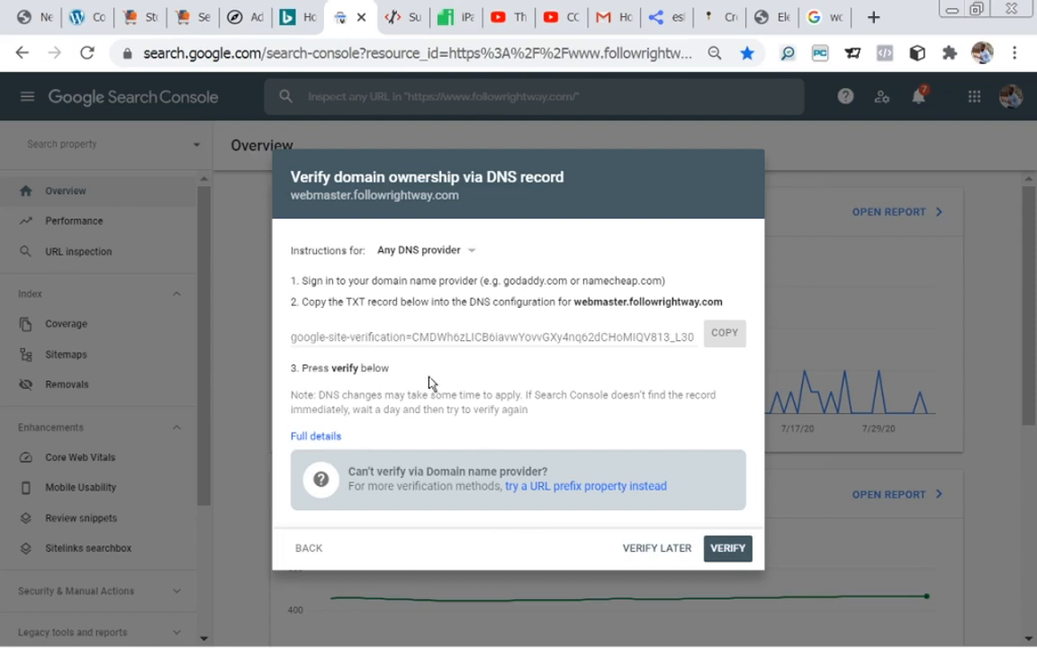
click(729, 335)
Step: Switch to the iPage control panel and open the management page of followrightway.com
click(452, 20)
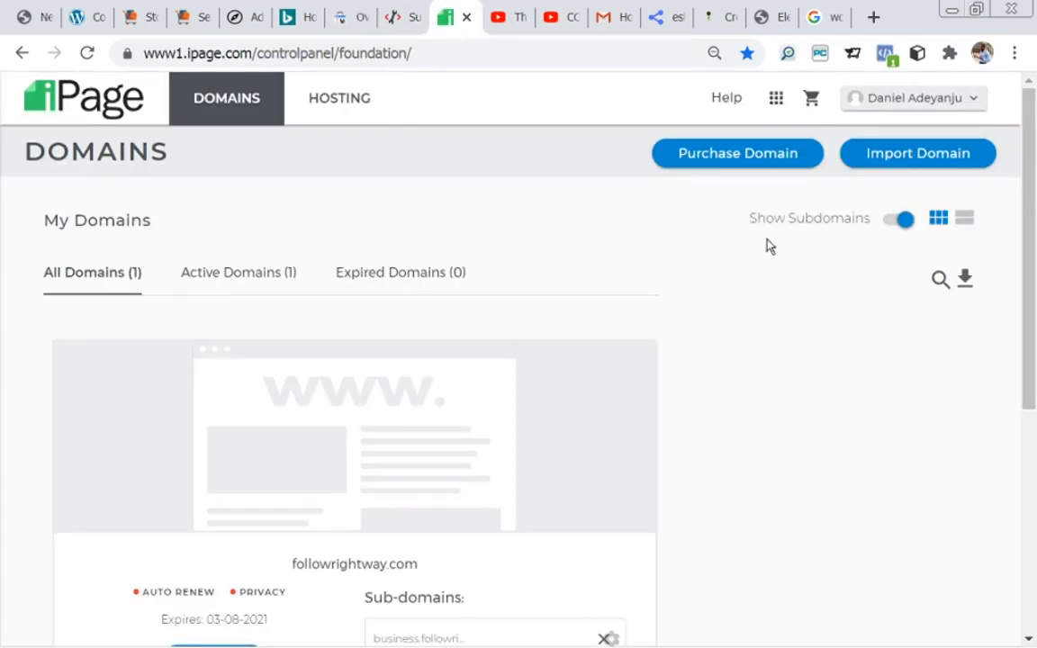
mouse_move(1032, 227)
mouse_down()
mouse_move(1035, 243)
mouse_move(1033, 217)
mouse_up()
drag(1028, 225, 1034, 331)
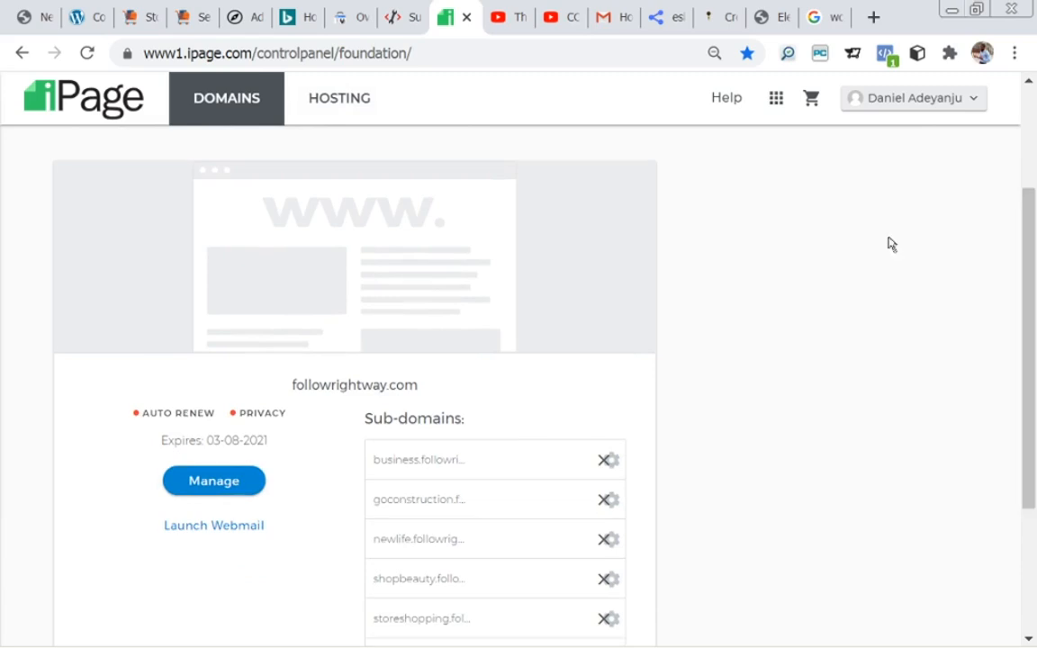
click(215, 482)
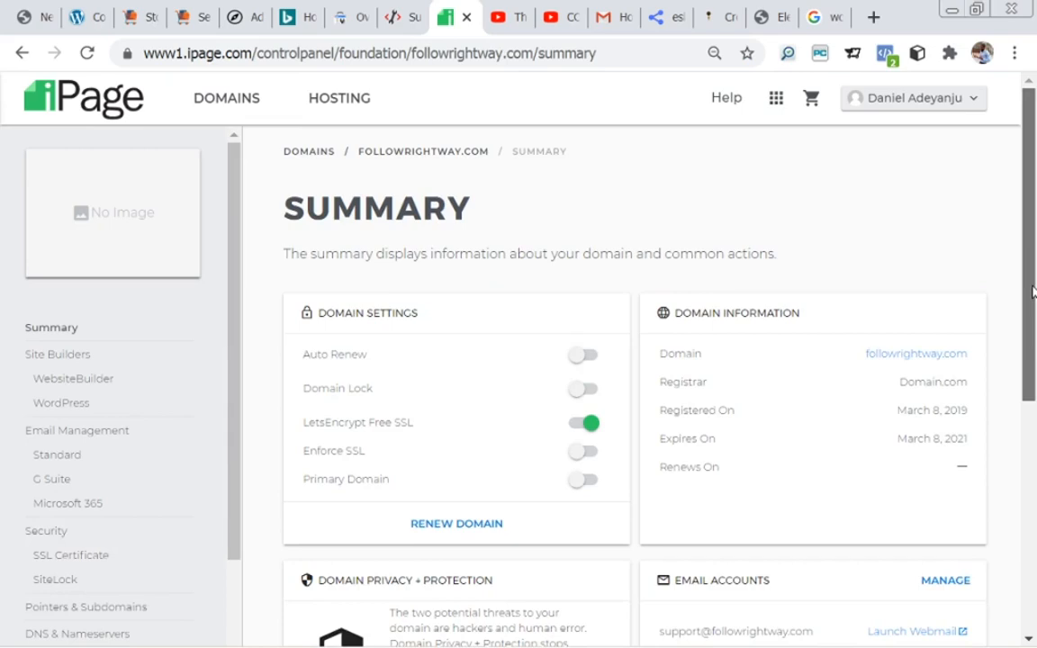
Step: Open the DNS records in the DNS and nameserver settings of followrightway.com
drag(1029, 280, 1029, 334)
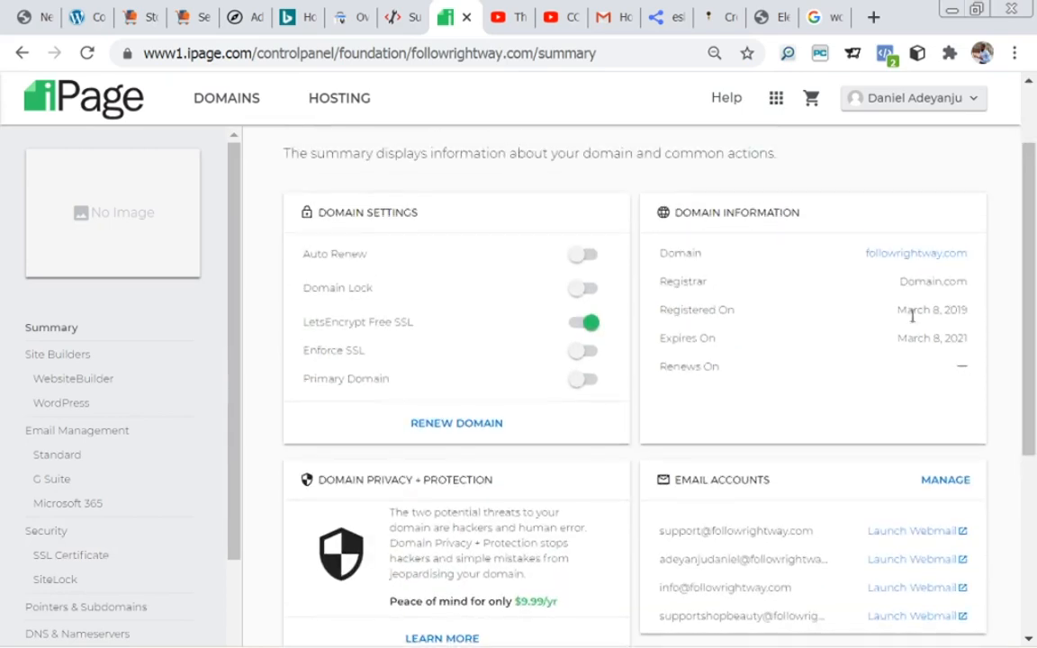
drag(232, 361, 217, 450)
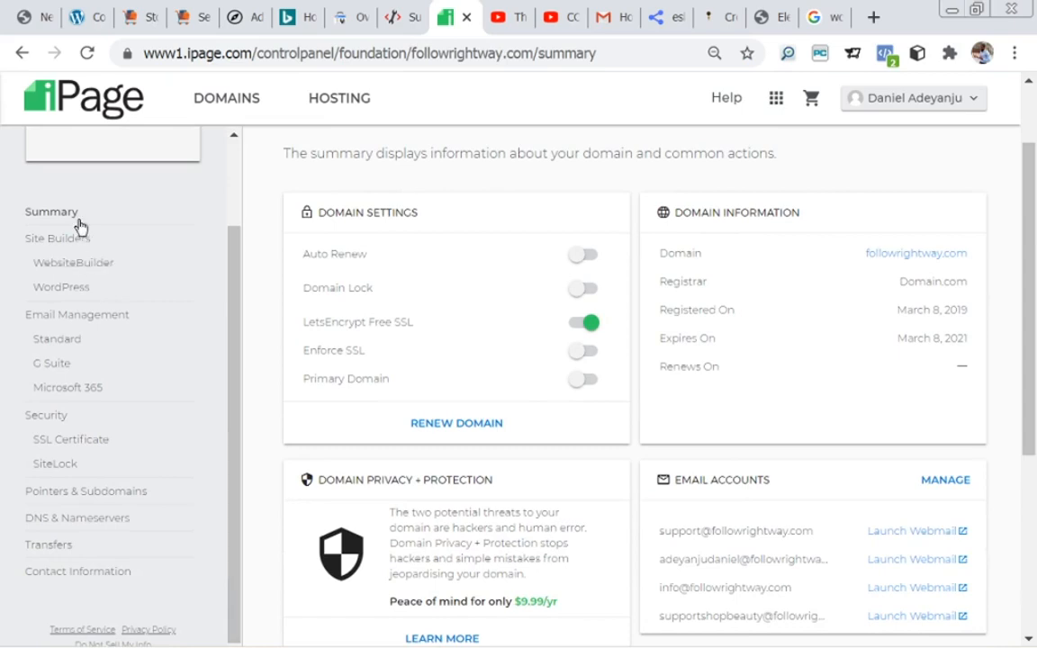
click(58, 524)
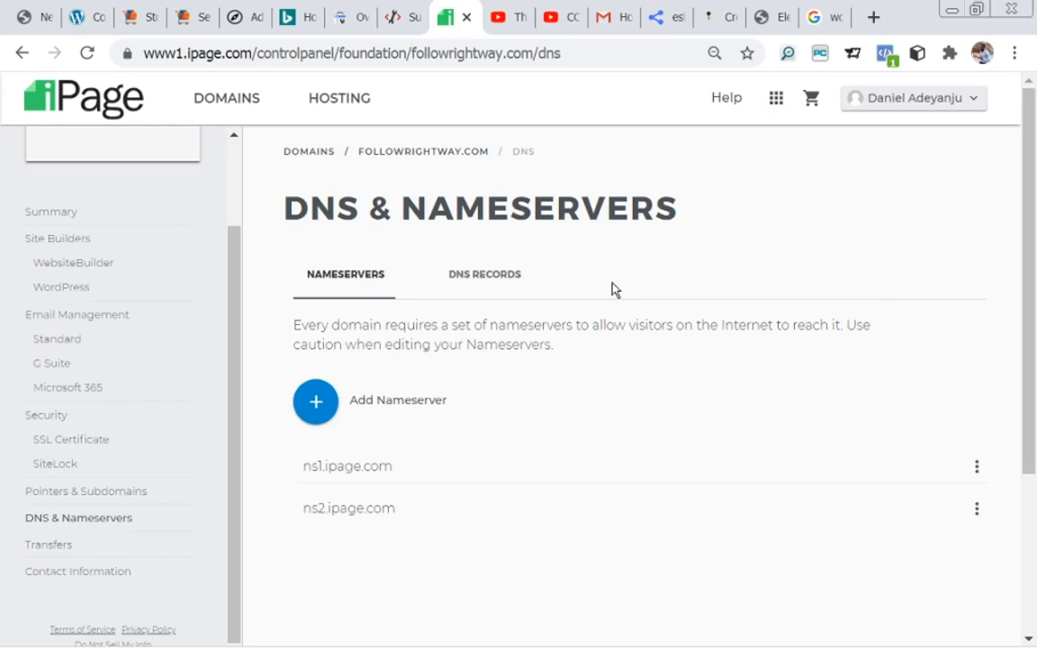
drag(1031, 253, 1008, 167)
click(478, 279)
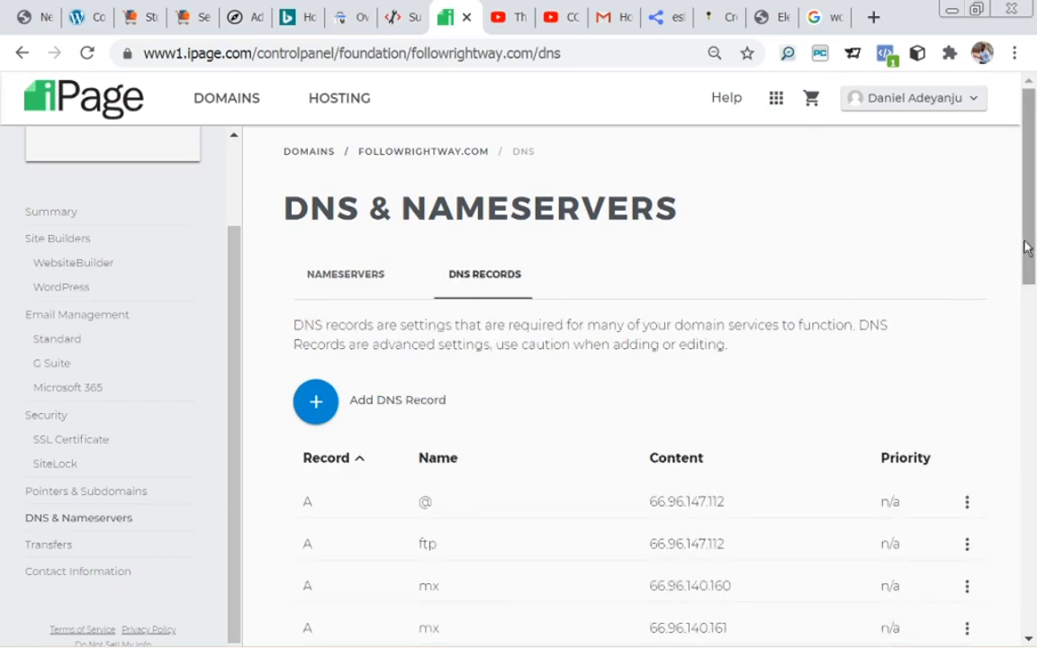
drag(1031, 246, 1033, 213)
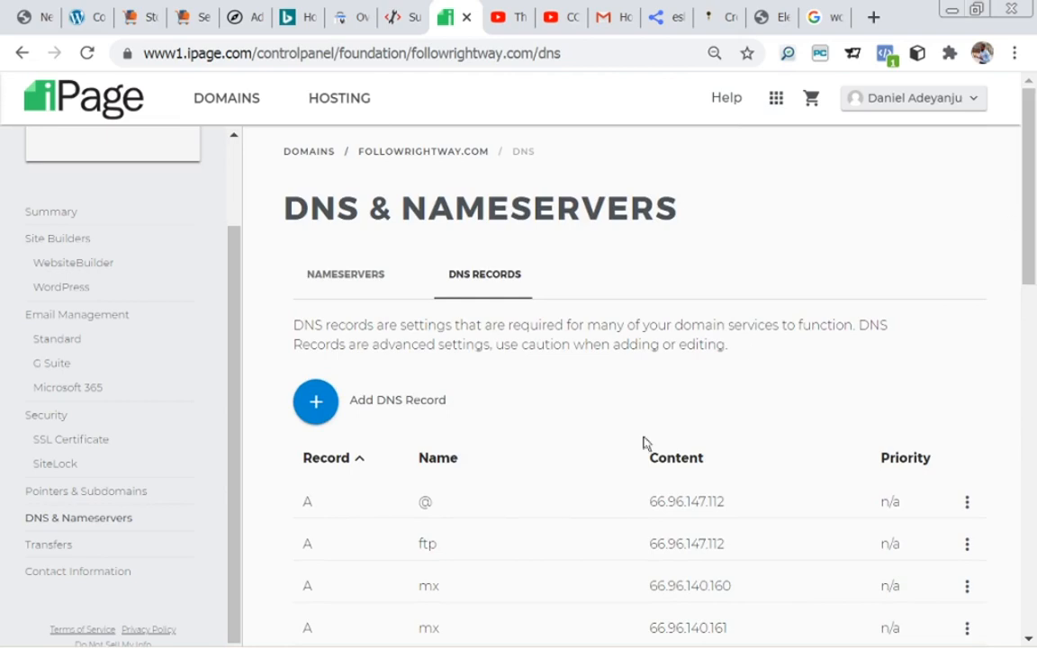
Step: Start a new DNS record and name it Webmaster
click(317, 403)
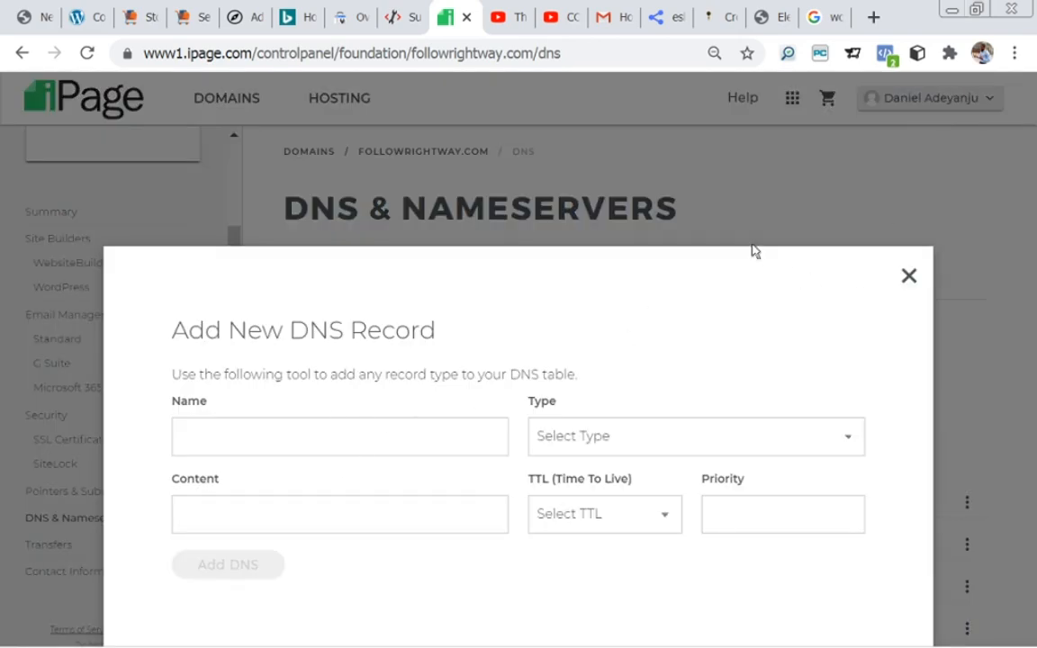
drag(764, 267, 741, 181)
click(668, 310)
click(173, 443)
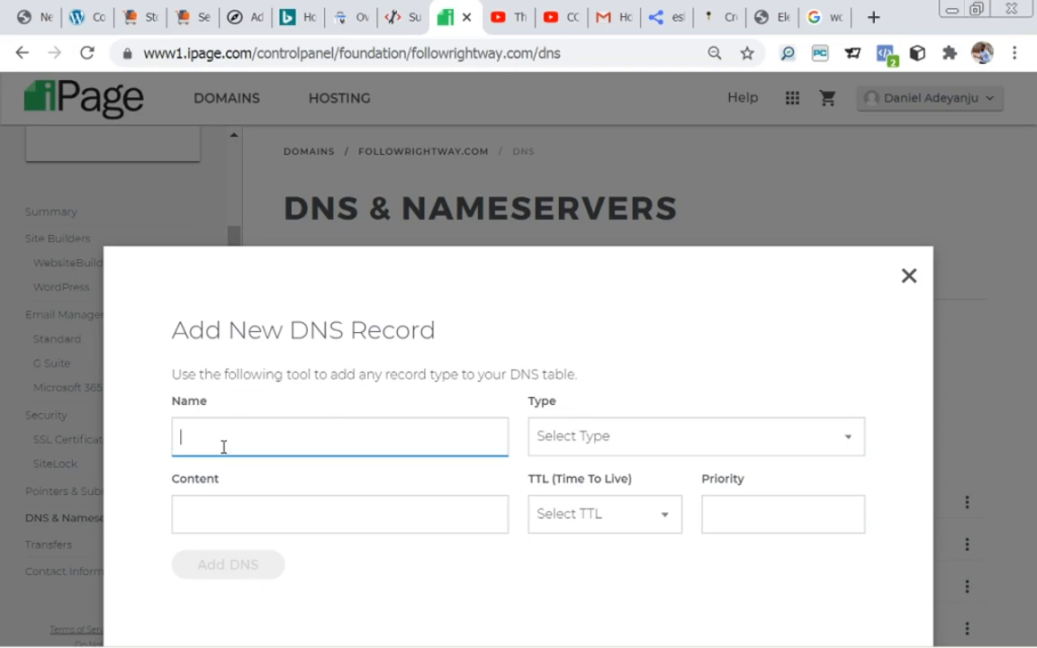
text(W)
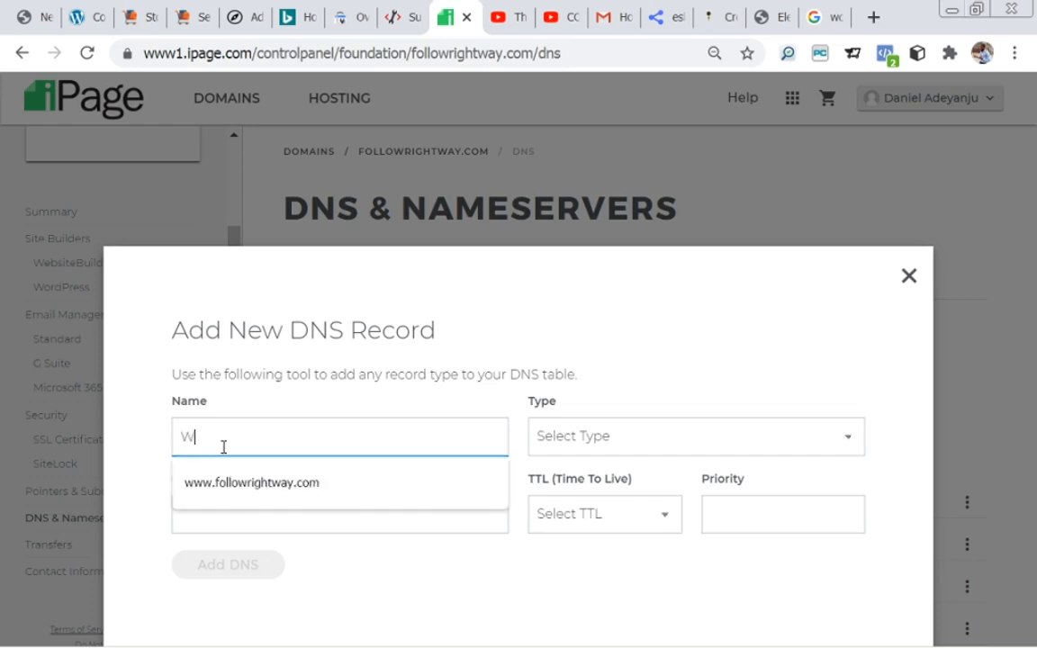
text(ebmaster)
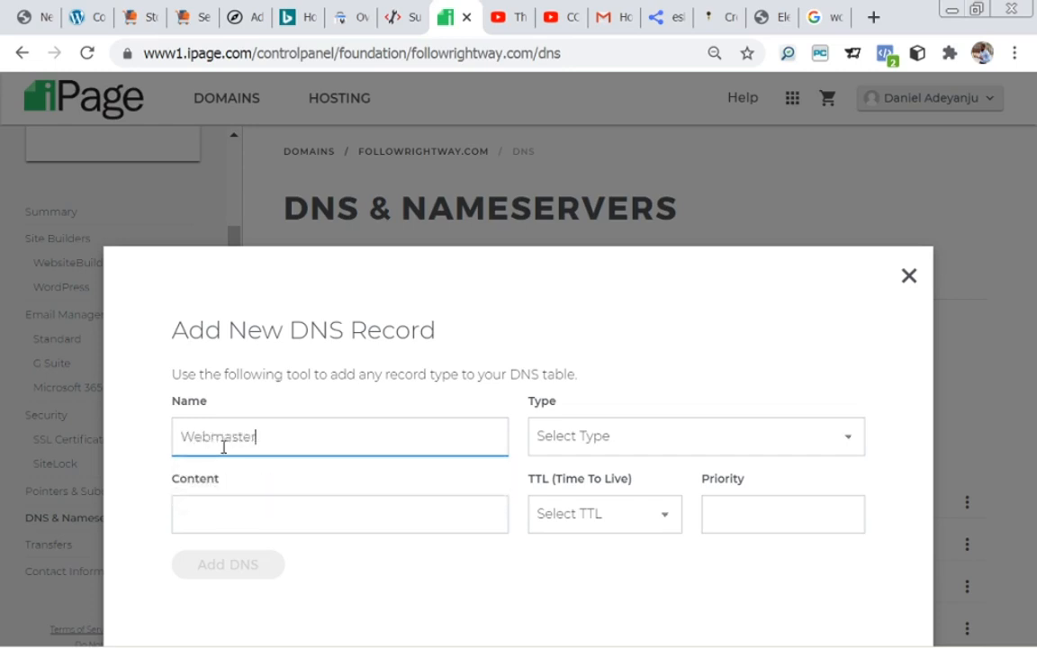
Step: Return to Google Search Console and copy the TXT verification record again for the new DNS record's content
click(243, 515)
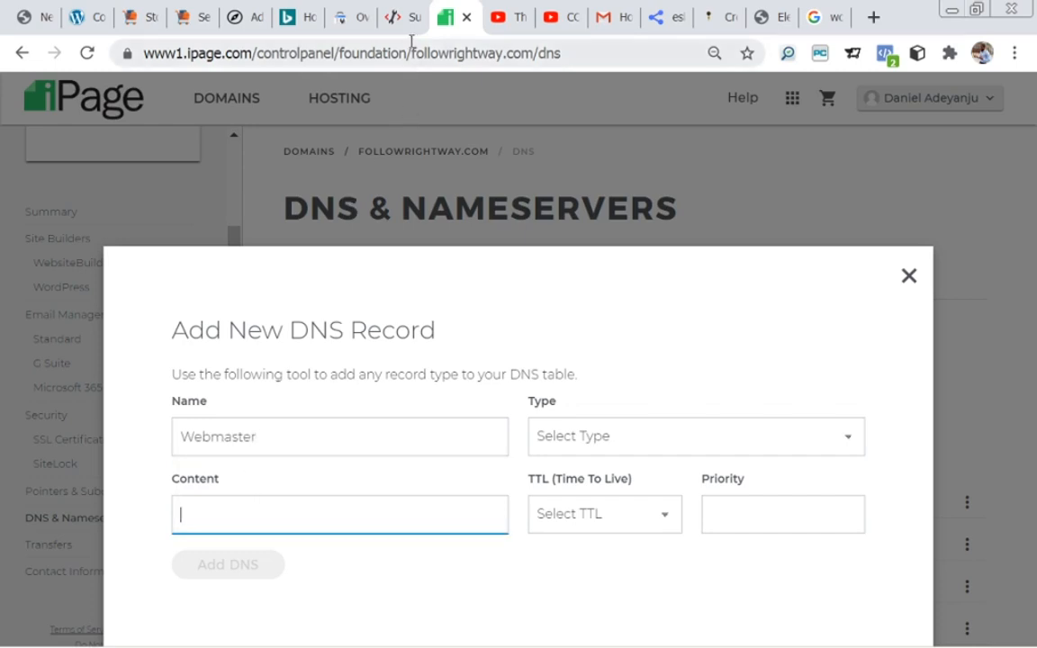
click(349, 18)
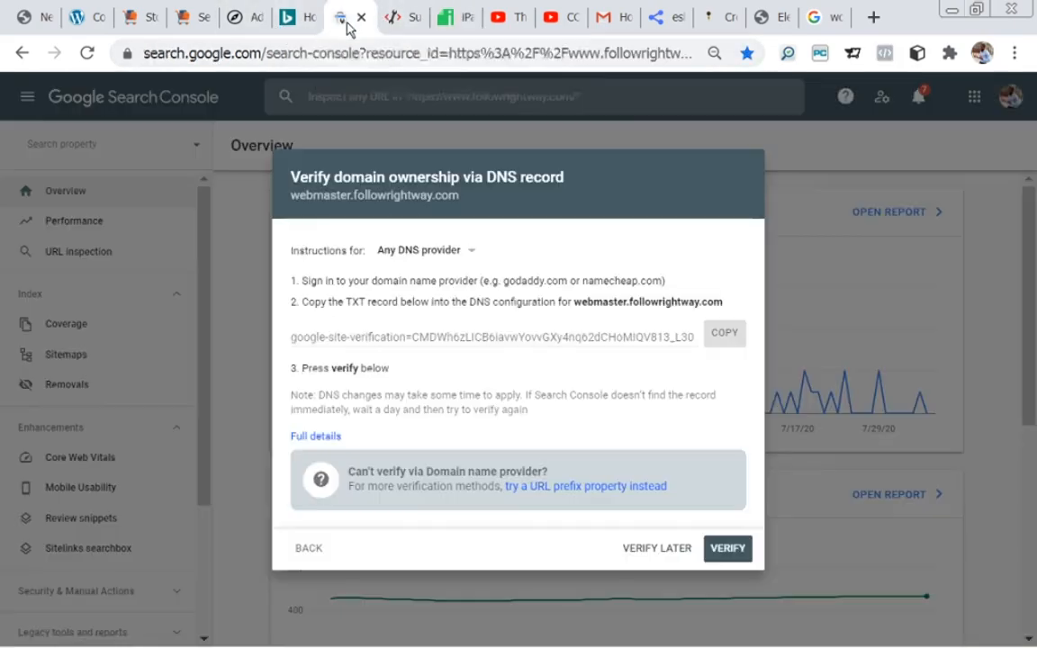
click(726, 331)
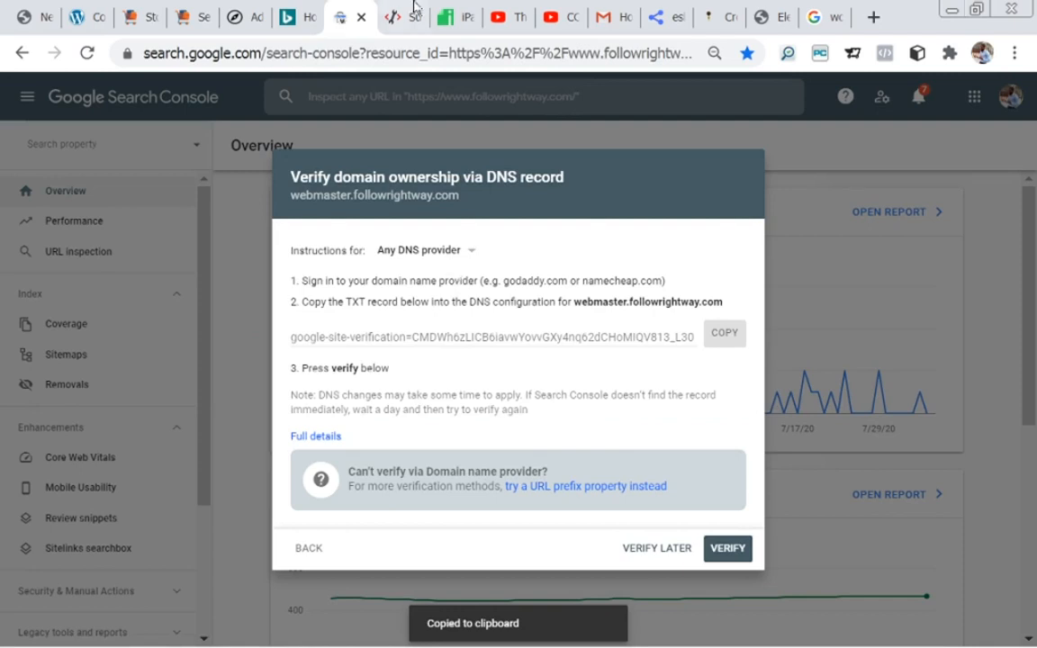
Step: Switch to iPage and paste the copied Google verification record as the content of the new Webmaster DNS record
click(450, 17)
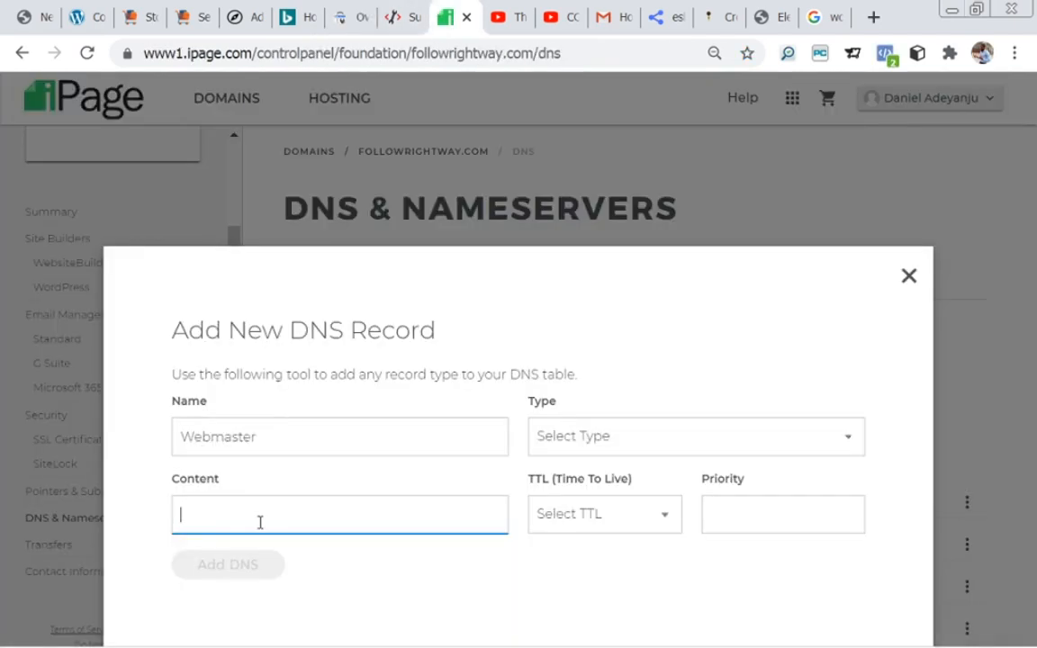
key(ctrl+v)
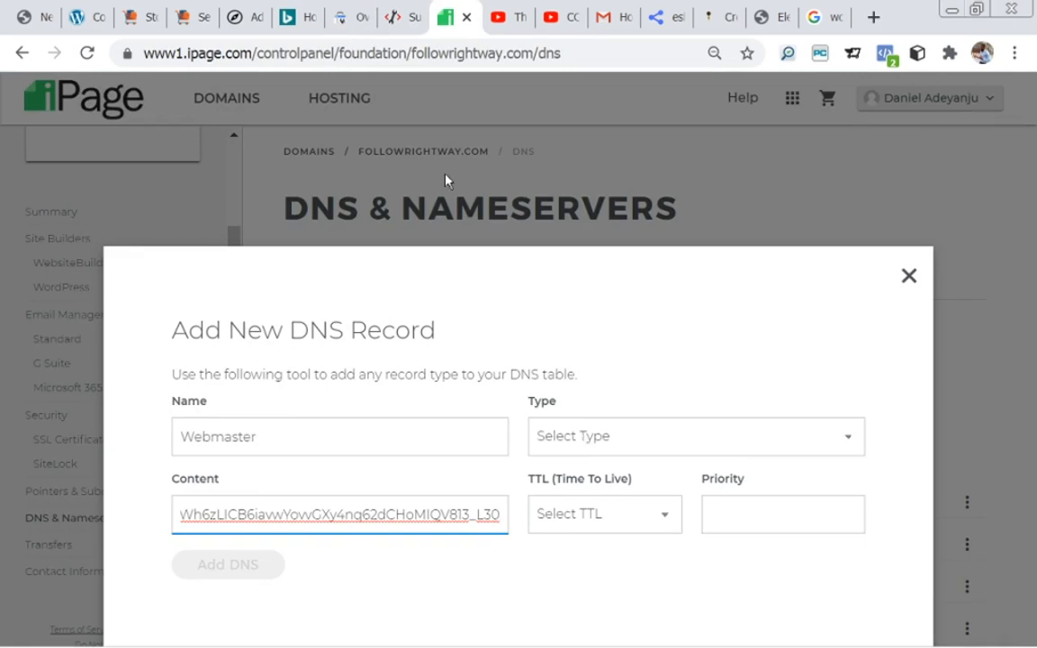
click(345, 22)
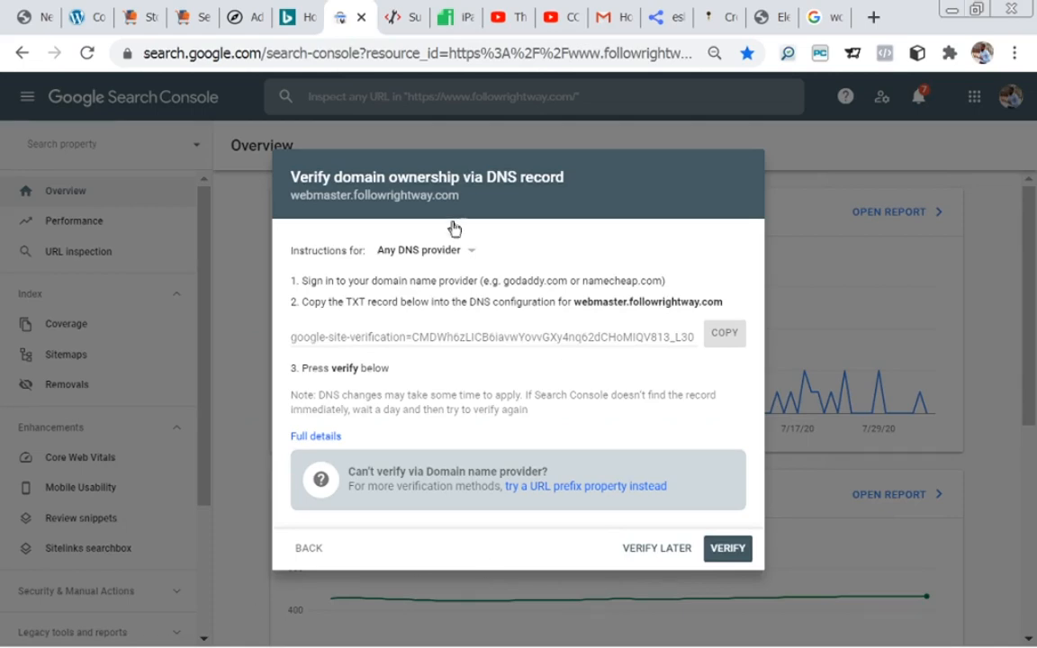
click(248, 27)
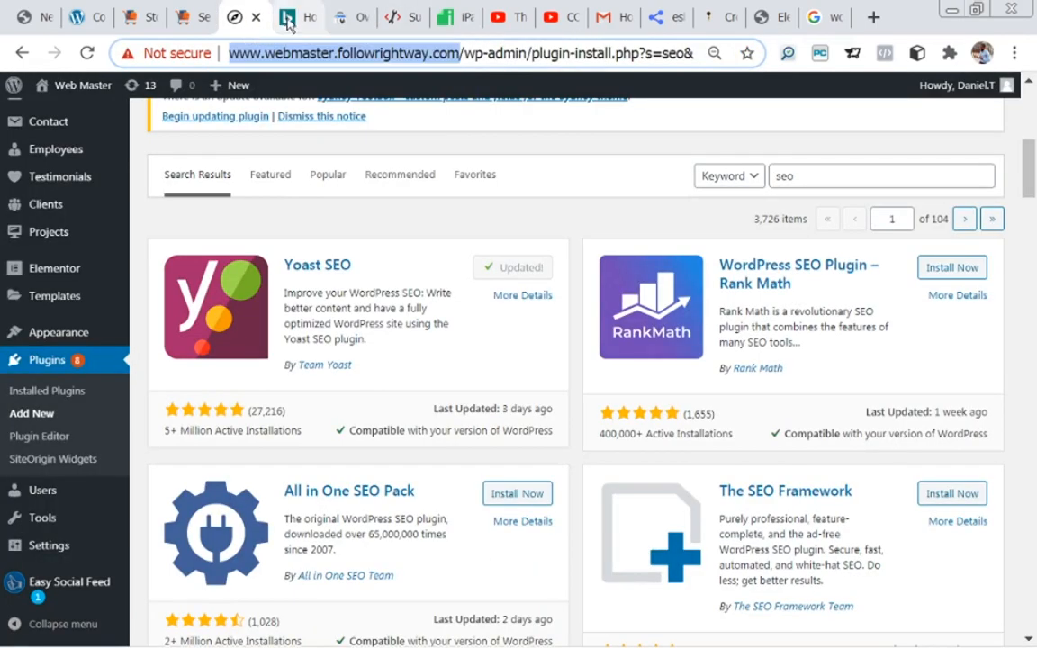
Step: Set the new DNS record's type to TXT and its TTL to 1/2 Hour, and add the record
click(445, 20)
click(619, 452)
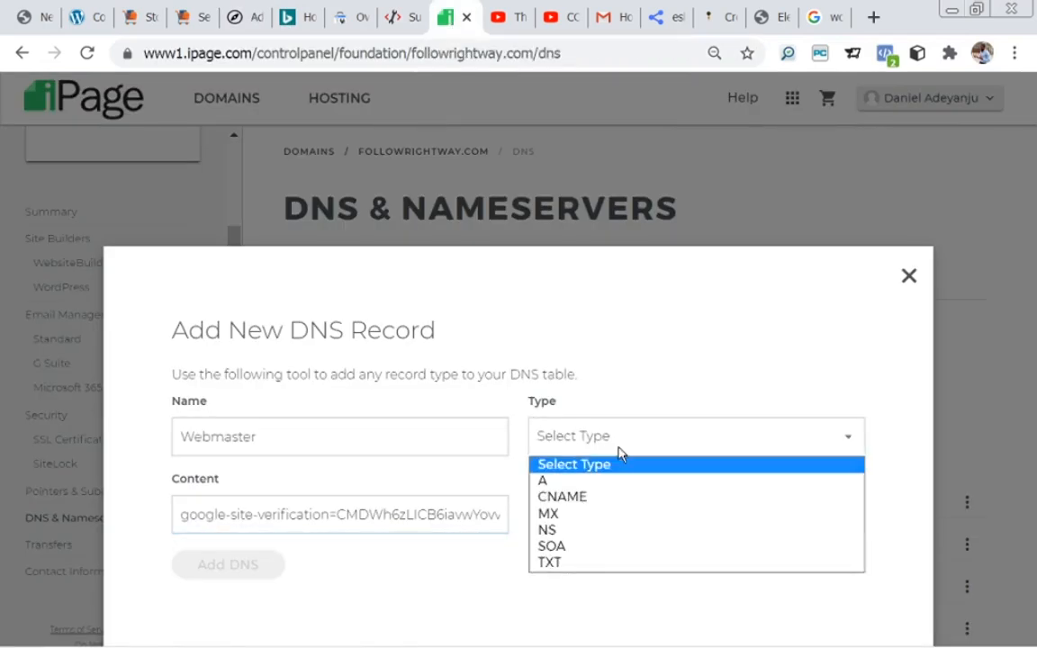
click(581, 564)
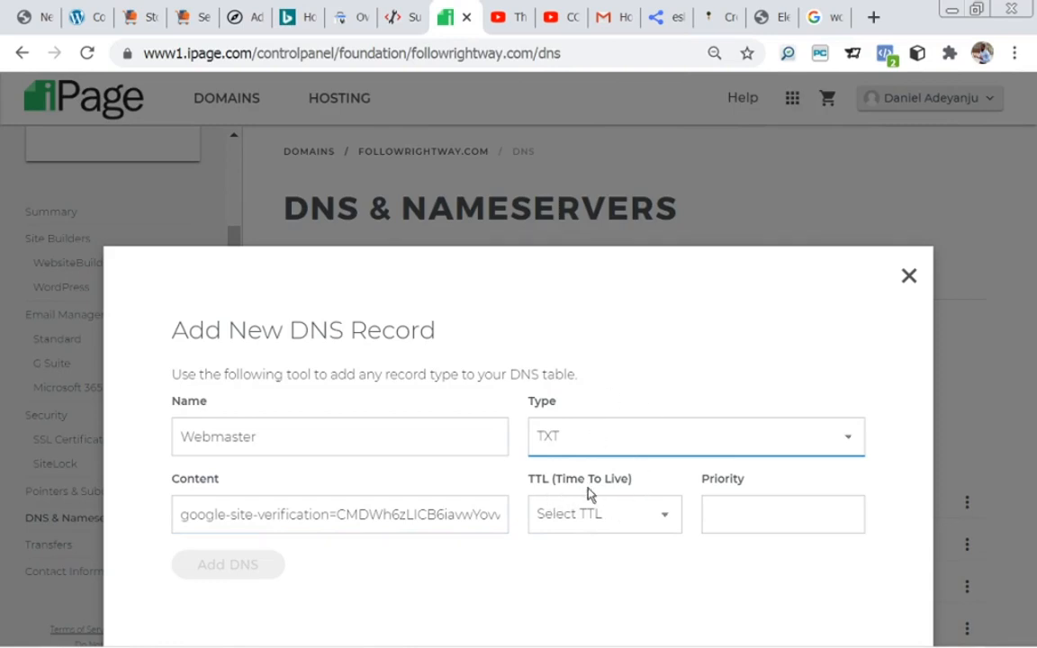
click(589, 522)
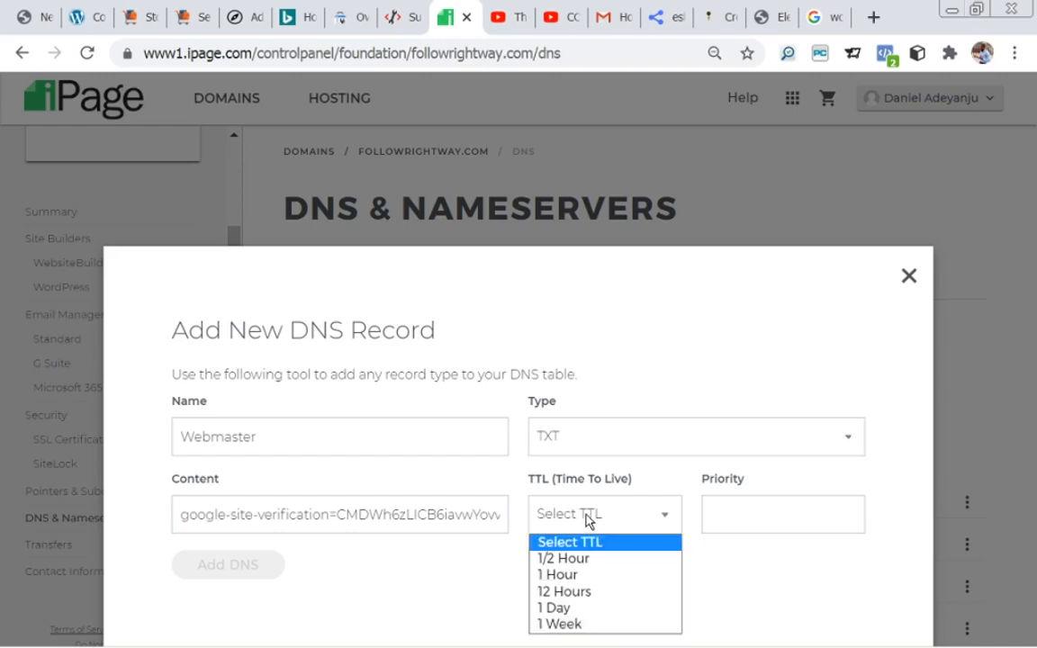
click(571, 559)
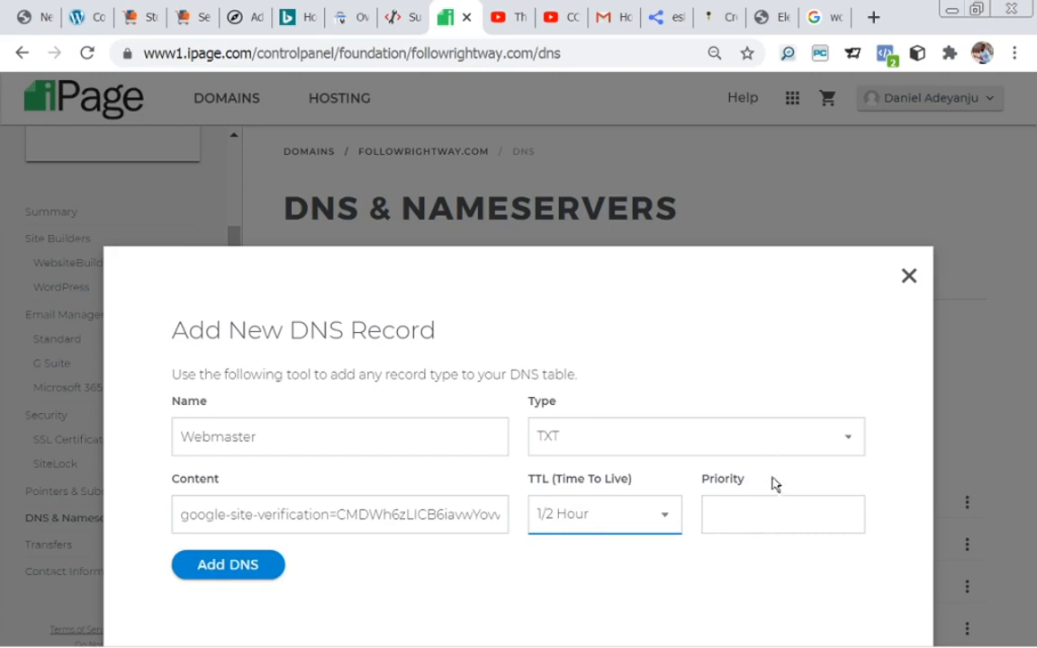
click(203, 568)
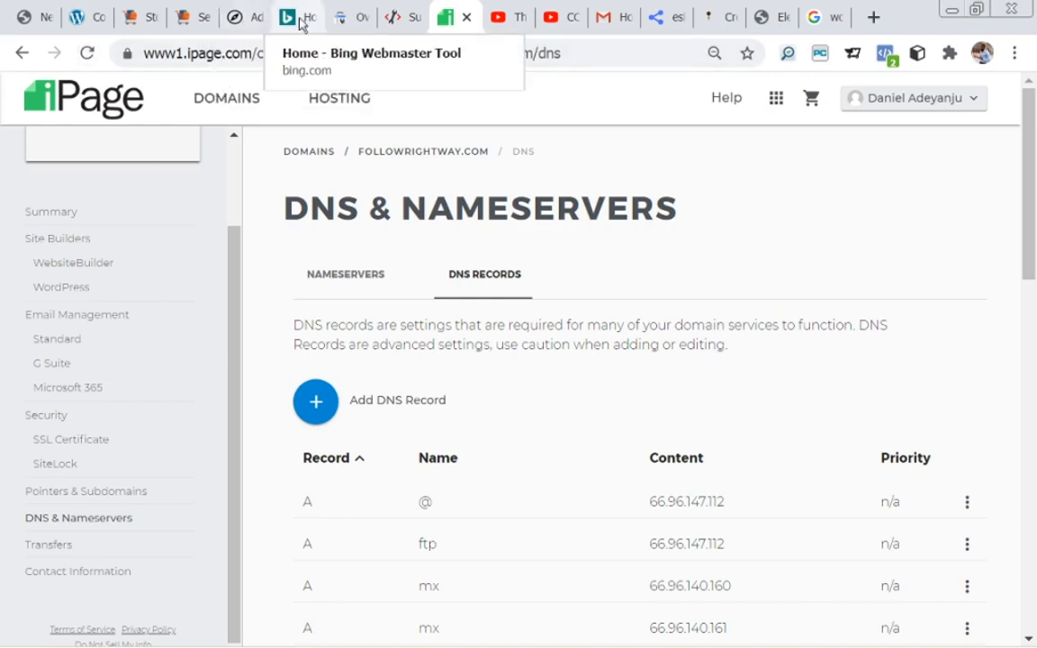
Step: Try to verify ownership of webmaster.followrightway.com in Google Search Console, reloading iPage's DNS page before retrying the verification
click(344, 28)
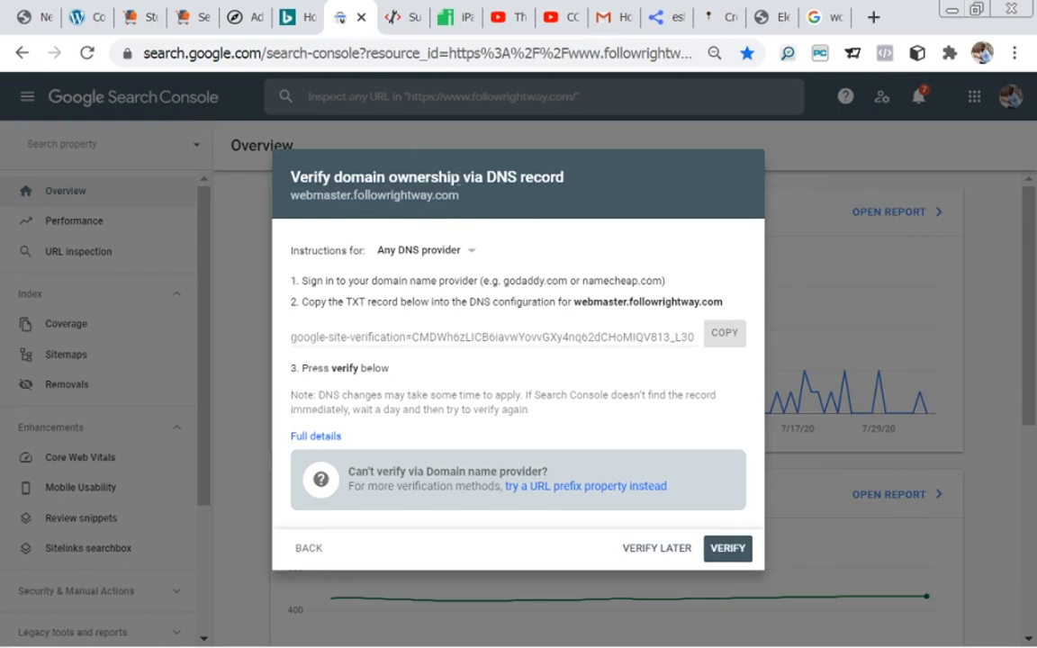
click(730, 549)
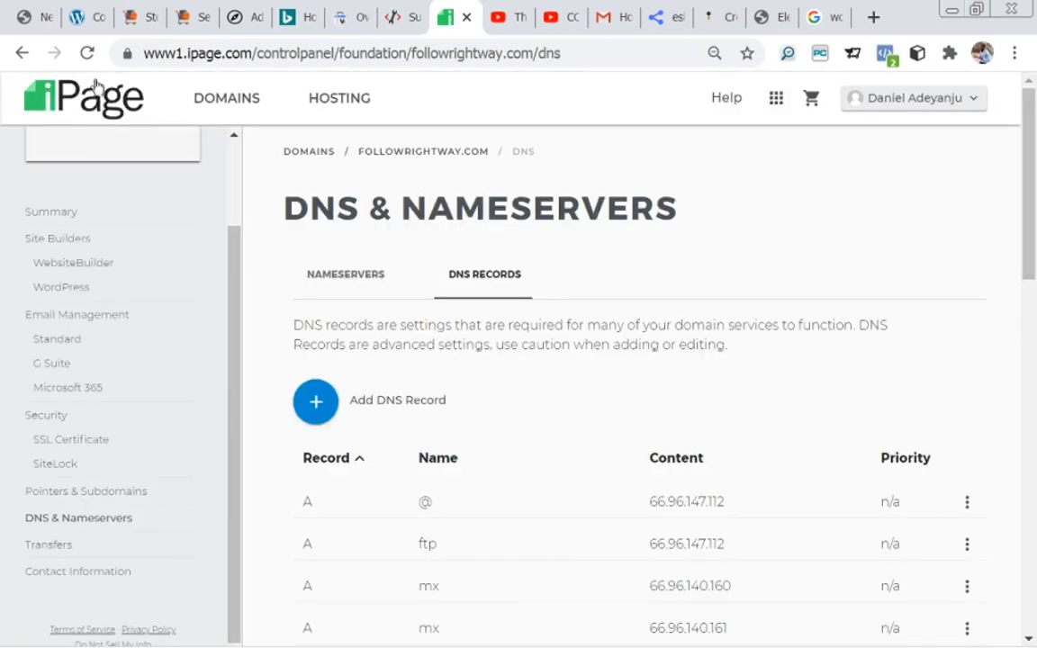
click(87, 55)
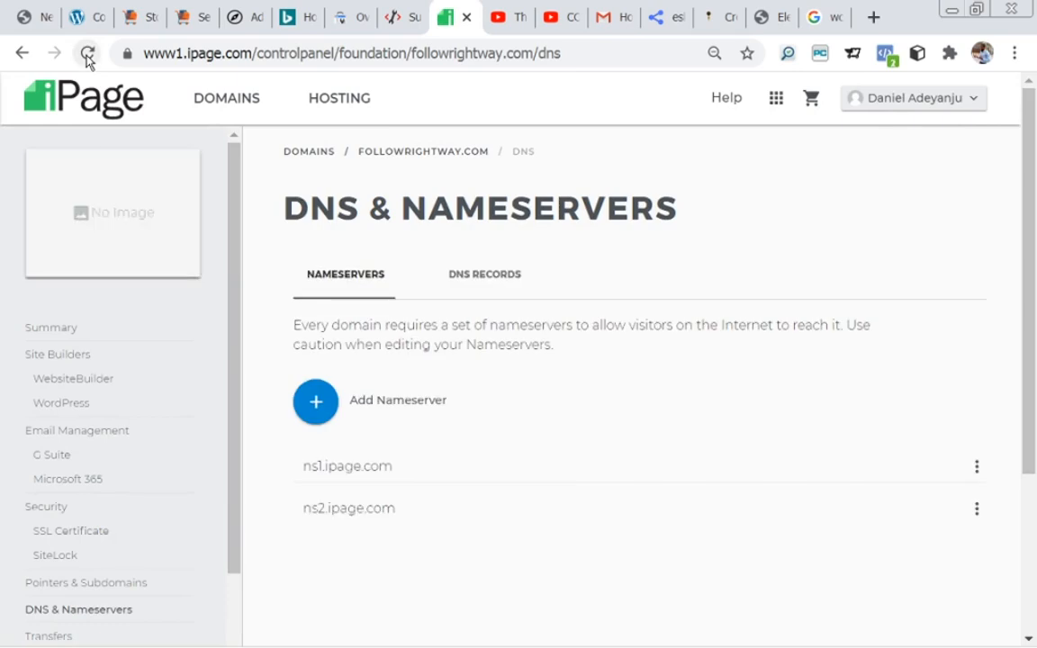
click(341, 25)
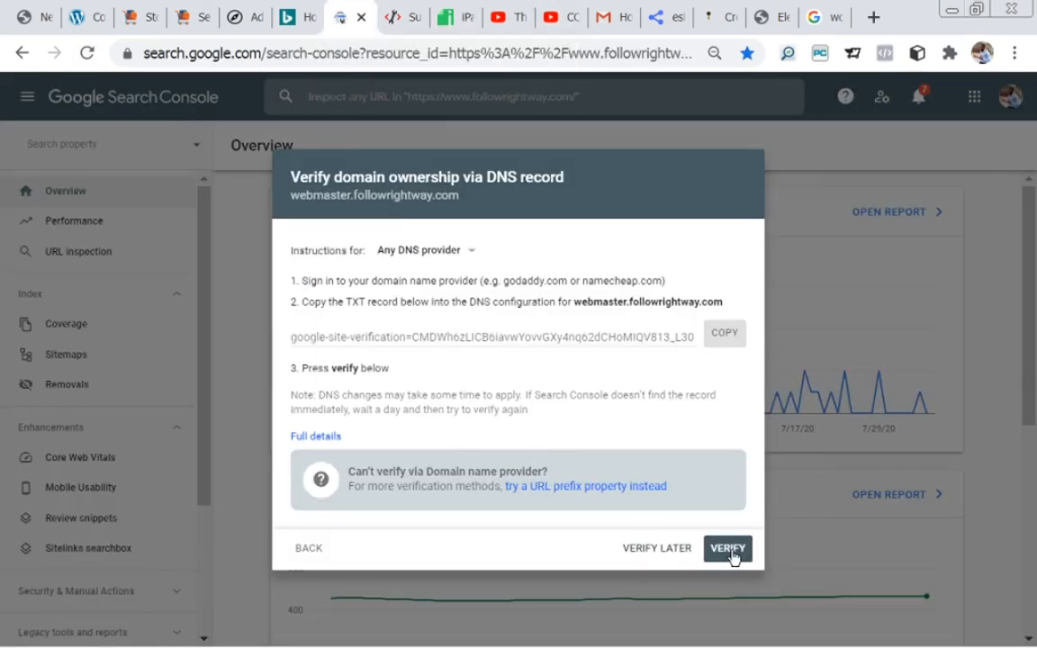
click(728, 548)
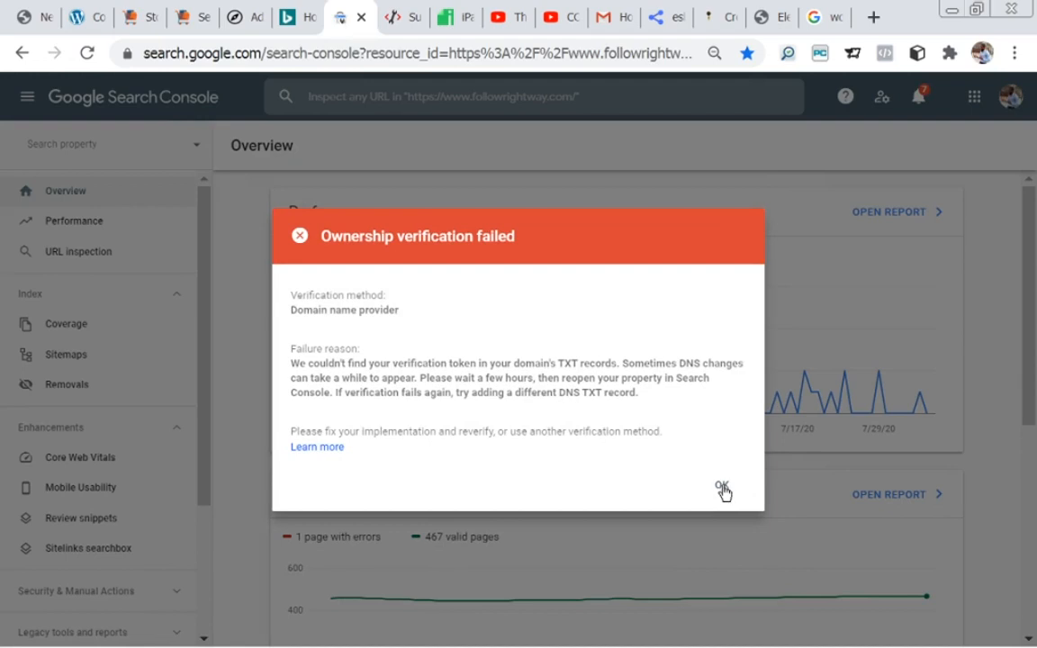
click(723, 491)
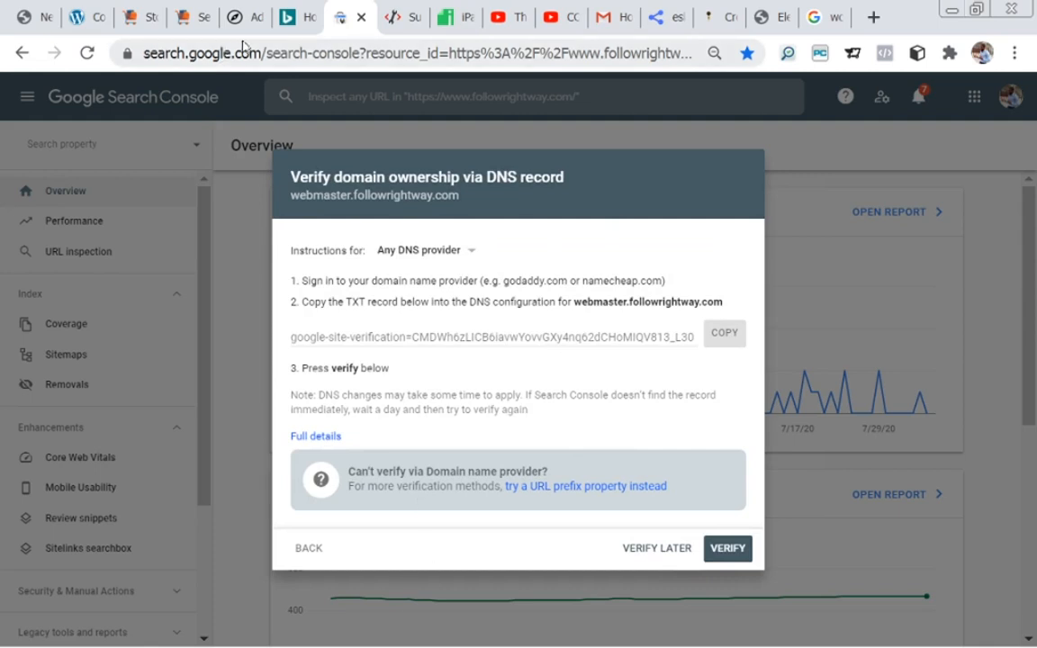
Step: Switch to the Word guide and look back to the start of its section on adding a website to Google Search
click(287, 25)
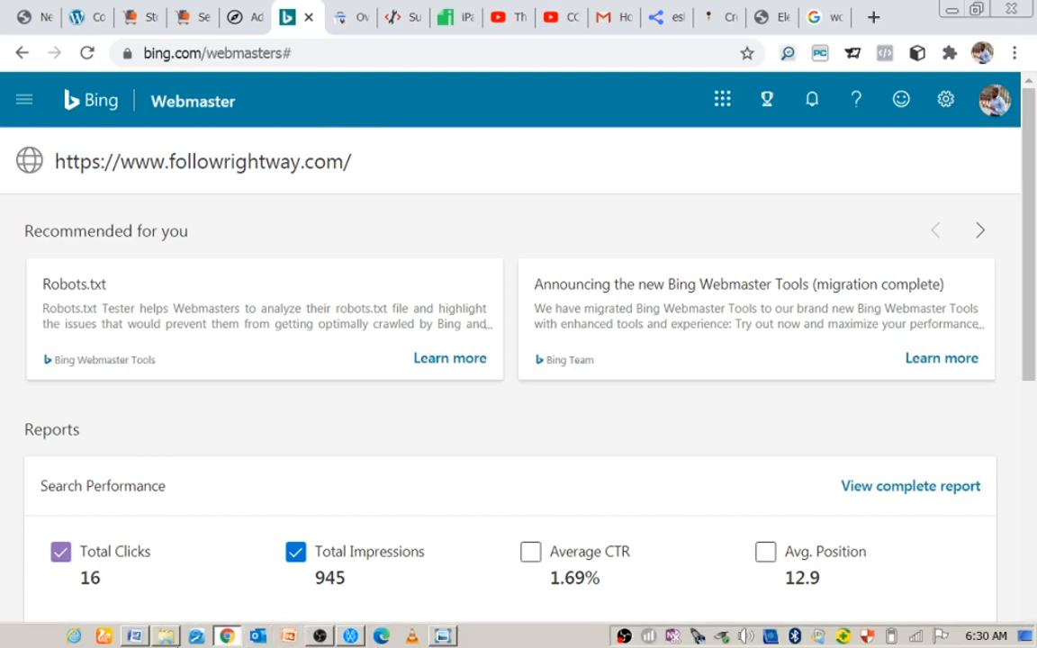
click(135, 636)
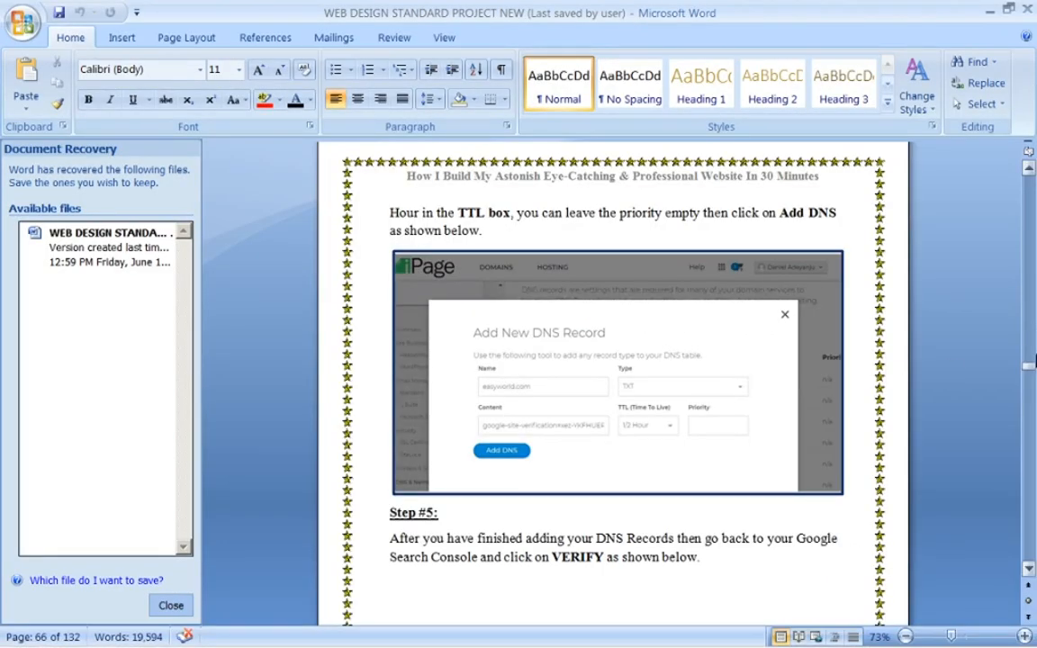
click(1029, 169)
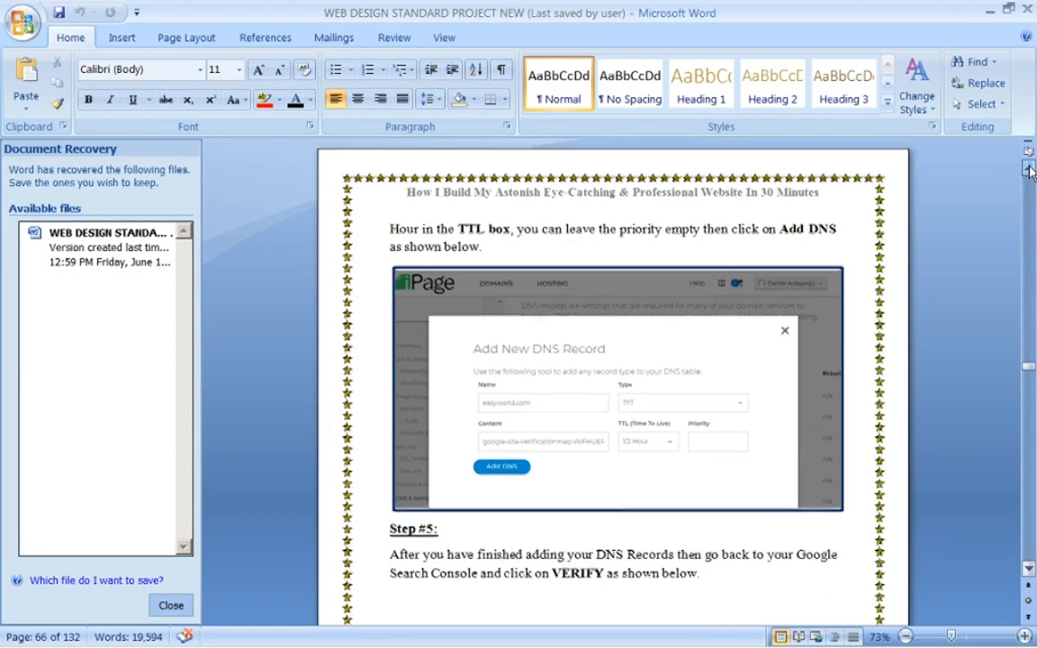
click(1033, 252)
click(1029, 250)
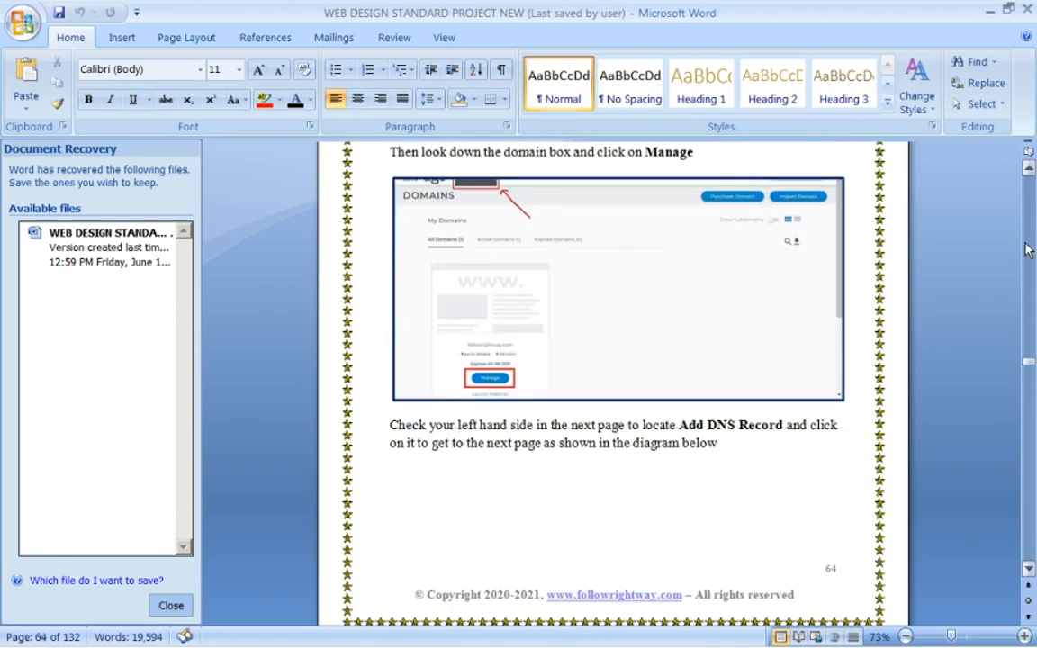
click(1029, 250)
click(1029, 251)
click(1030, 250)
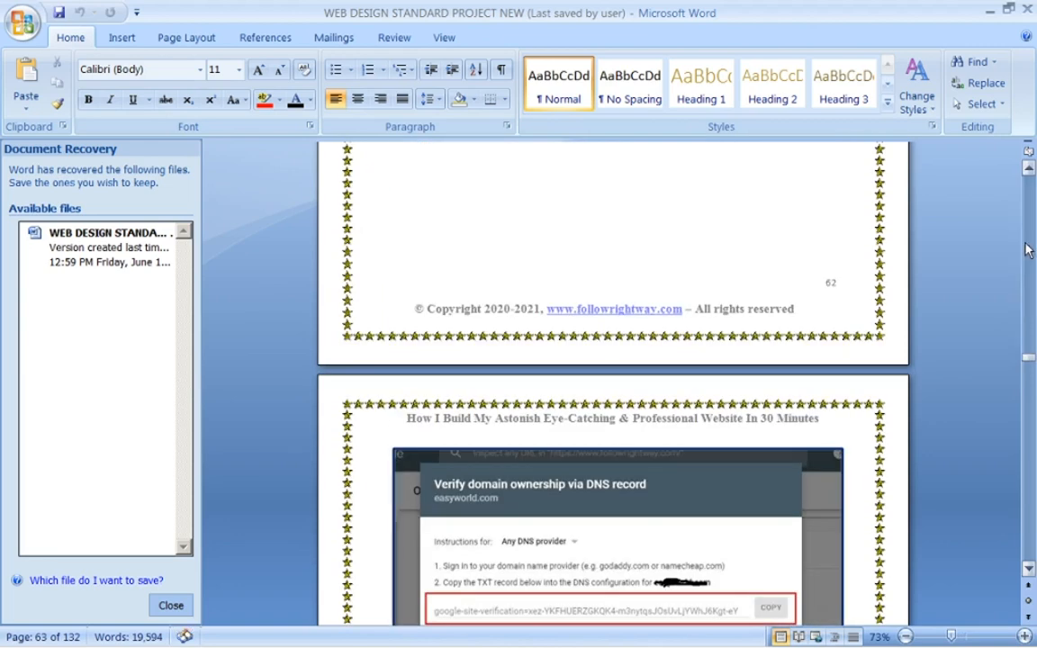
click(1029, 251)
click(1029, 249)
click(1029, 243)
click(1027, 239)
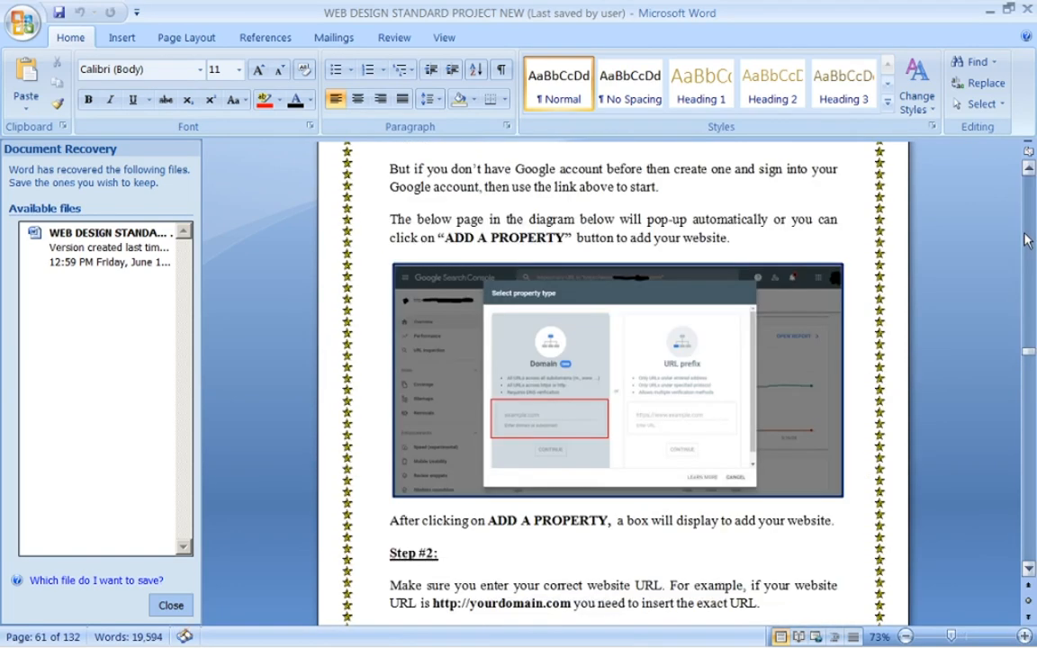
click(1029, 241)
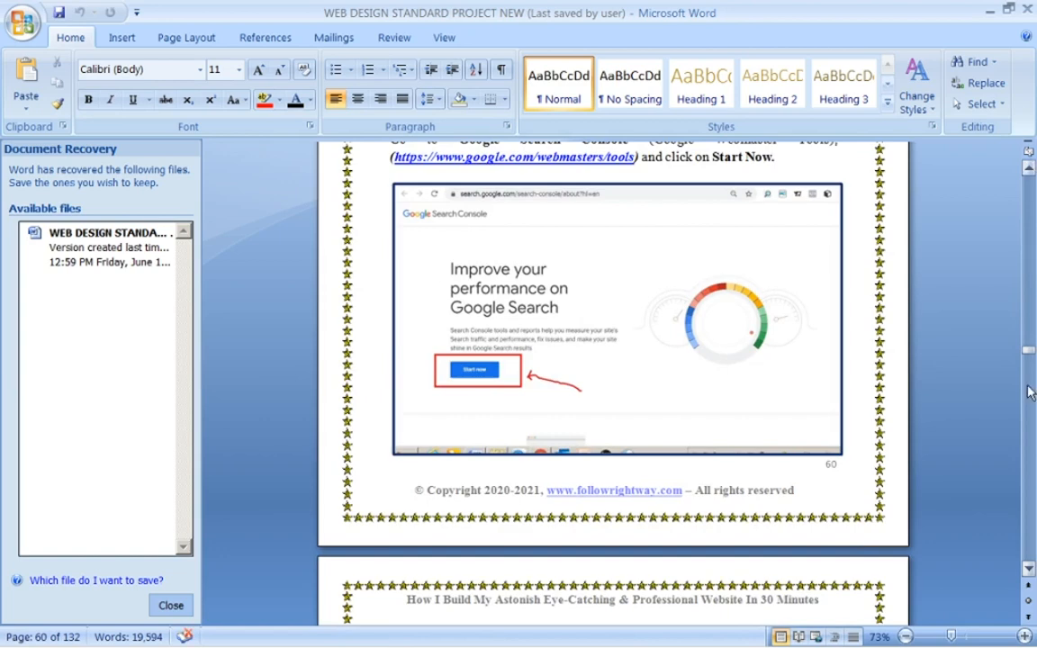
click(1028, 169)
click(1028, 168)
scroll(1028, 174, up, 7)
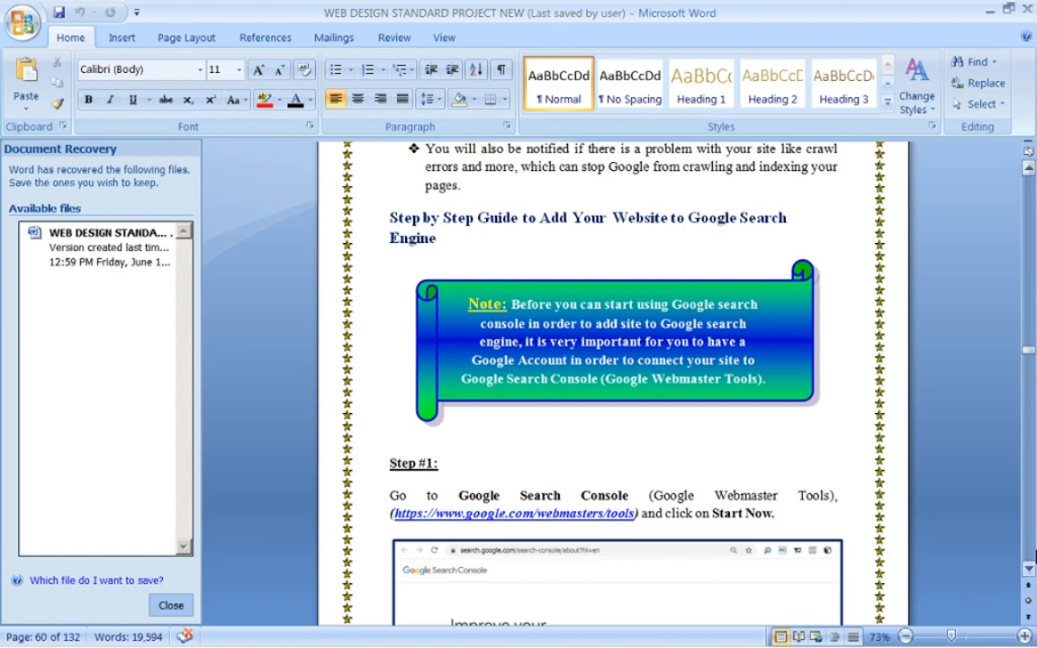
Step: Review the guide's steps for adding a property to Google Search Console and verifying it through DNS records
click(1030, 570)
scroll(1030, 570, down, 3)
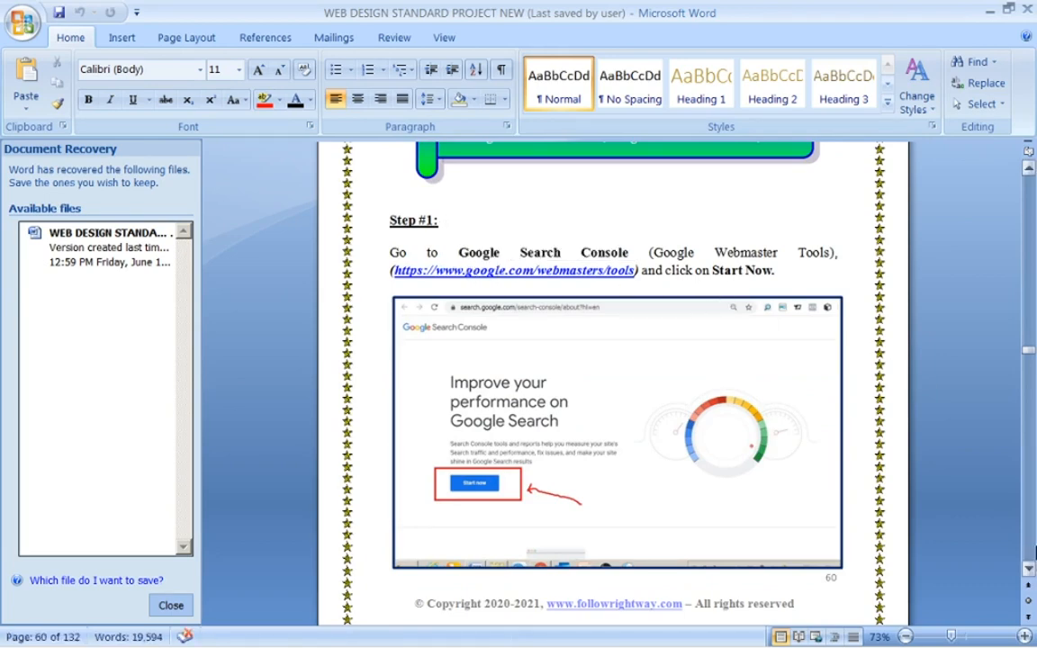
scroll(1033, 531, down, 1)
scroll(1033, 531, down, 15)
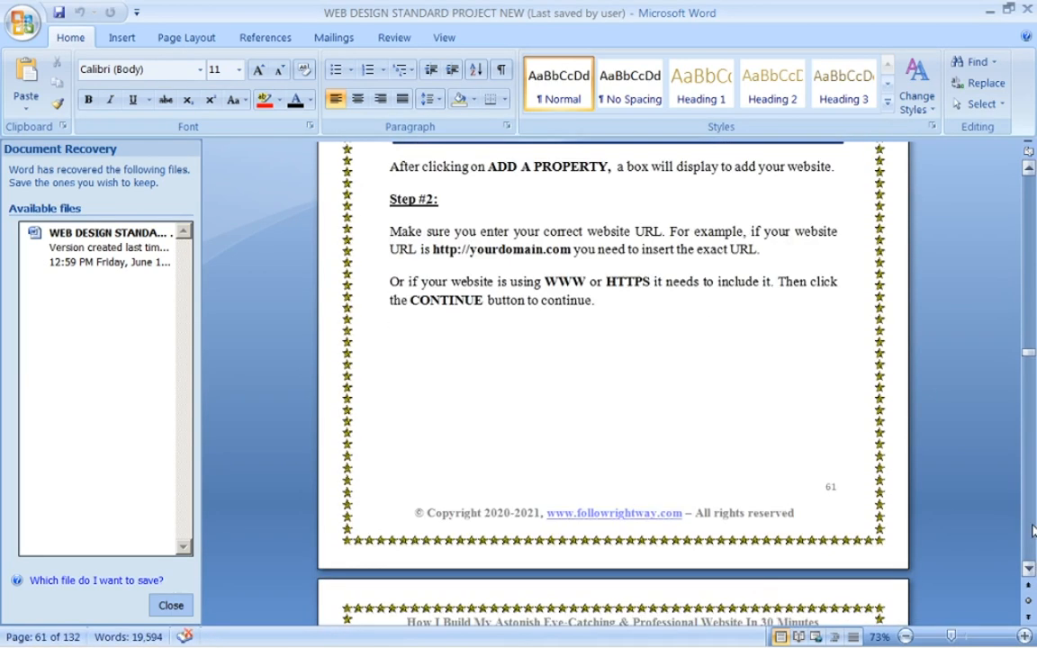
scroll(1032, 532, down, 20)
scroll(1033, 532, down, 20)
scroll(1033, 532, down, 8)
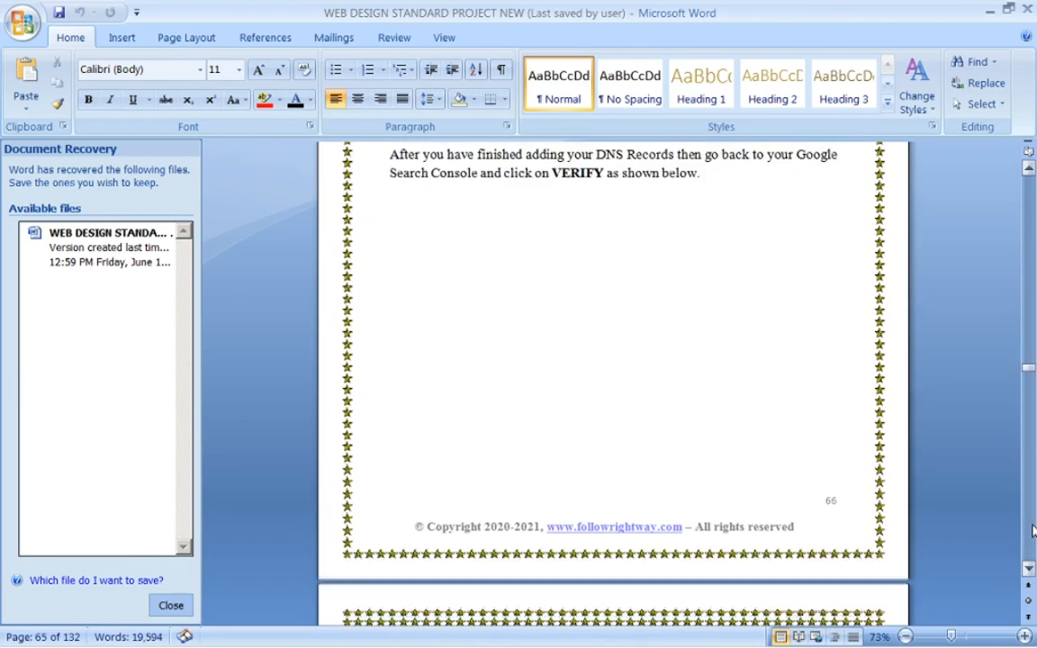
Step: Examine the guide's Yandex Webmaster Tools section, including Step #1 with the webmaster.yandex.com address
scroll(1033, 531, down, 20)
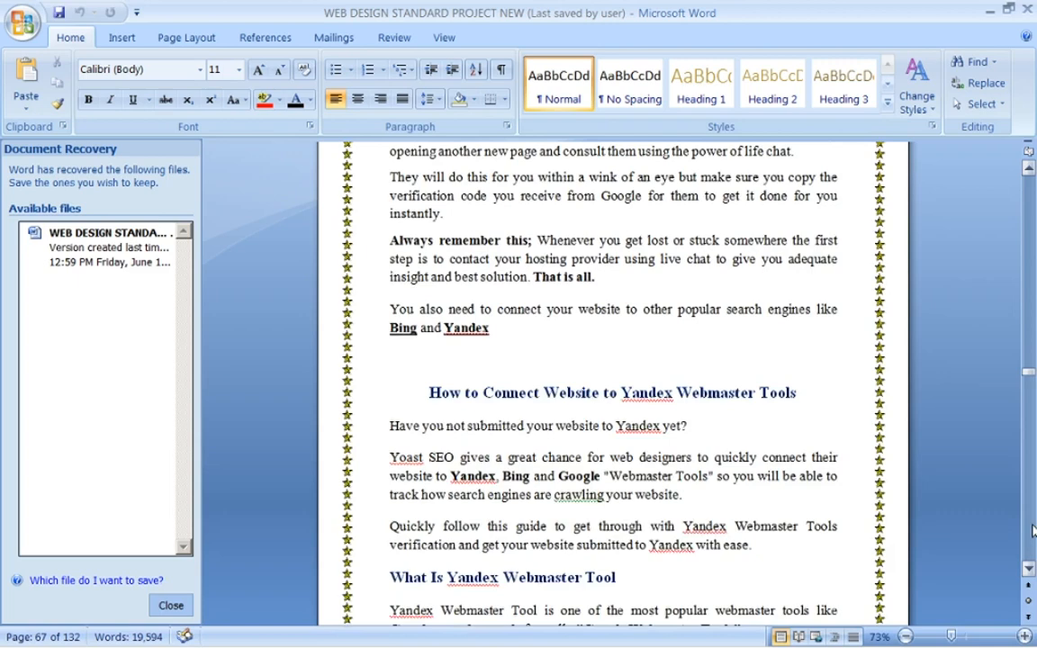
scroll(1033, 531, down, 10)
scroll(1033, 531, down, 10)
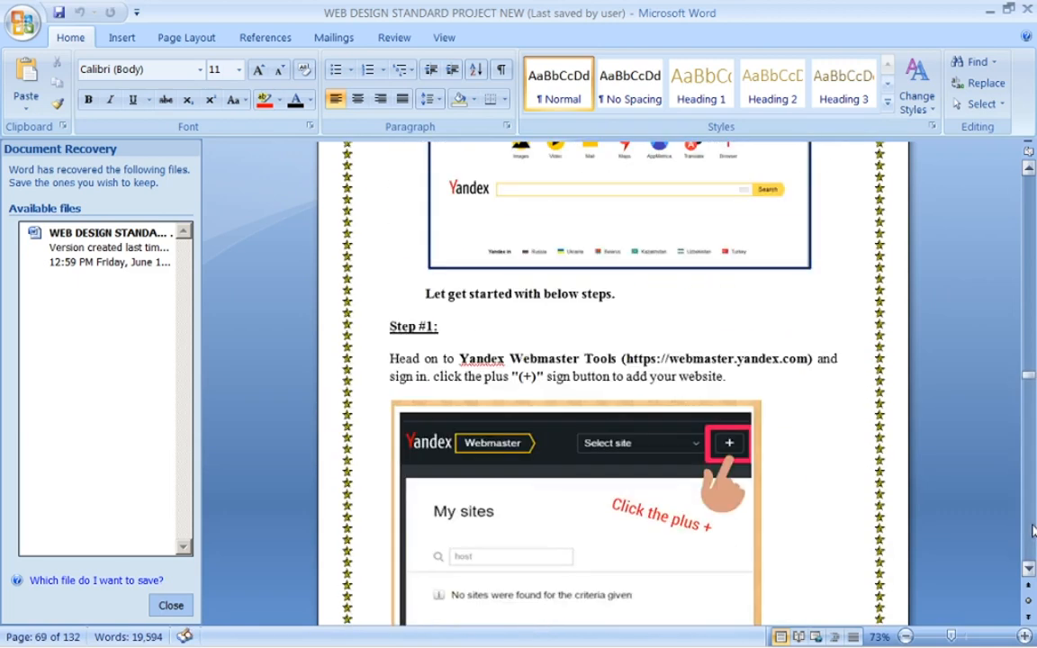
scroll(1023, 234, up, 8)
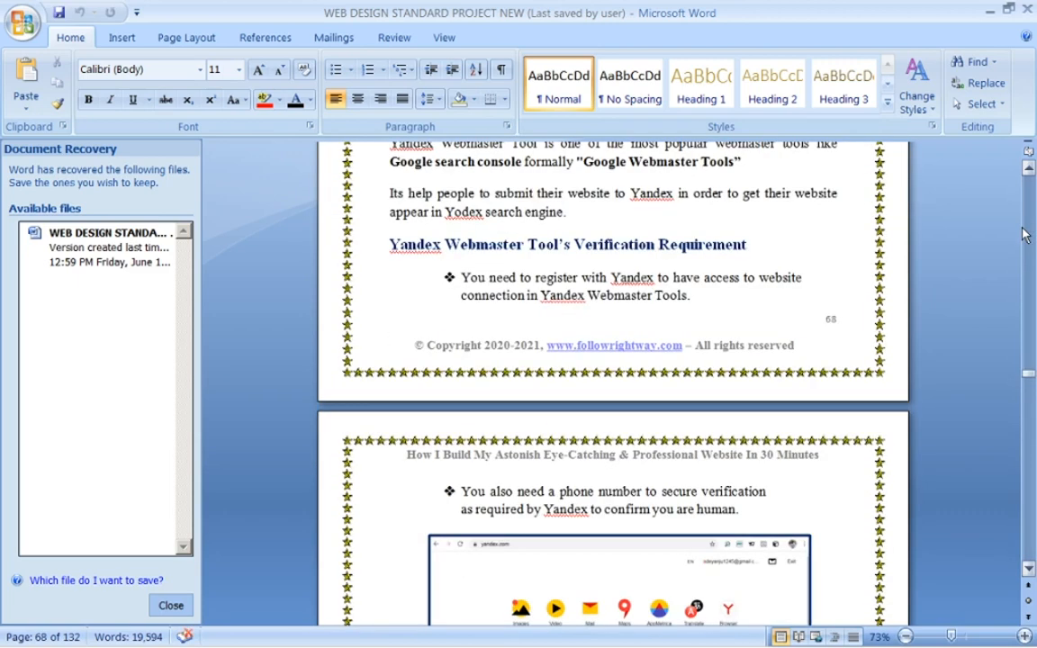
scroll(1033, 413, down, 9)
scroll(1032, 412, down, 20)
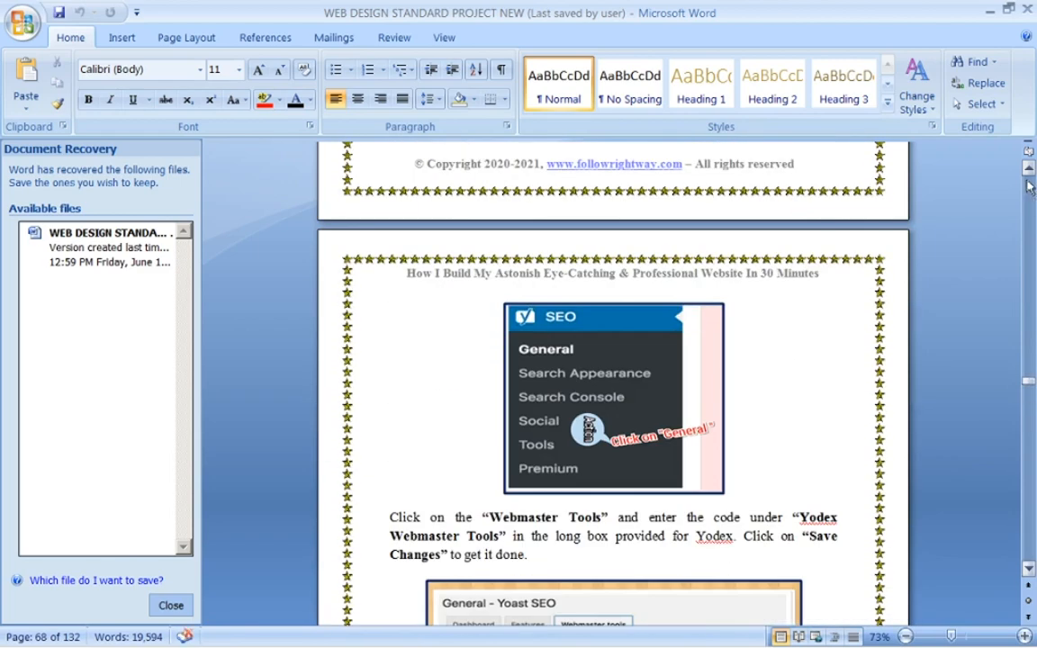
scroll(1031, 180, up, 20)
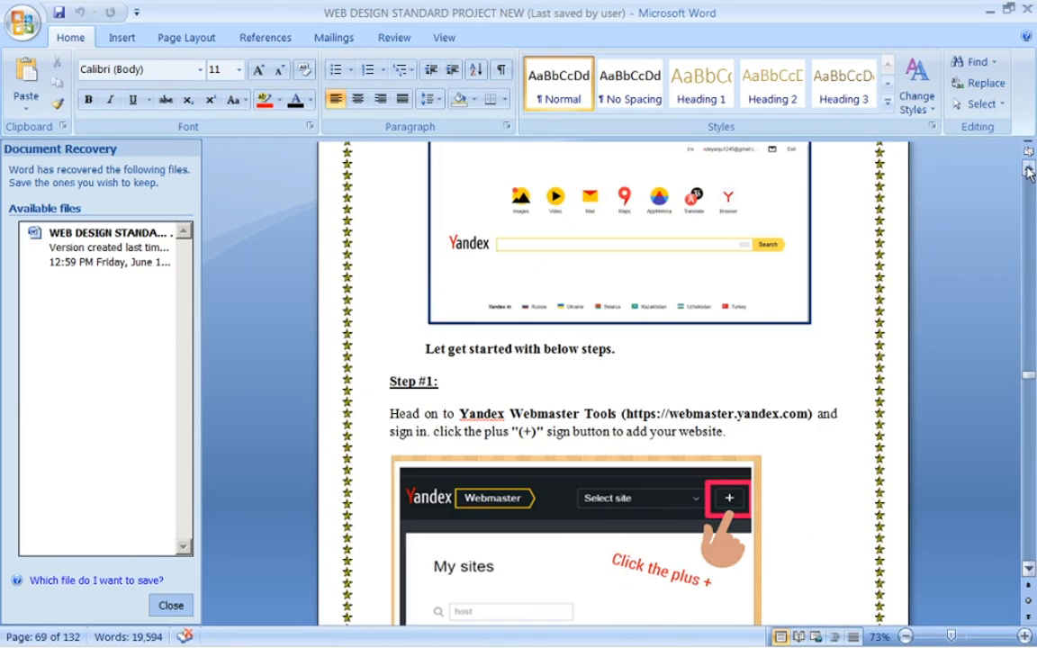
drag(633, 416, 771, 396)
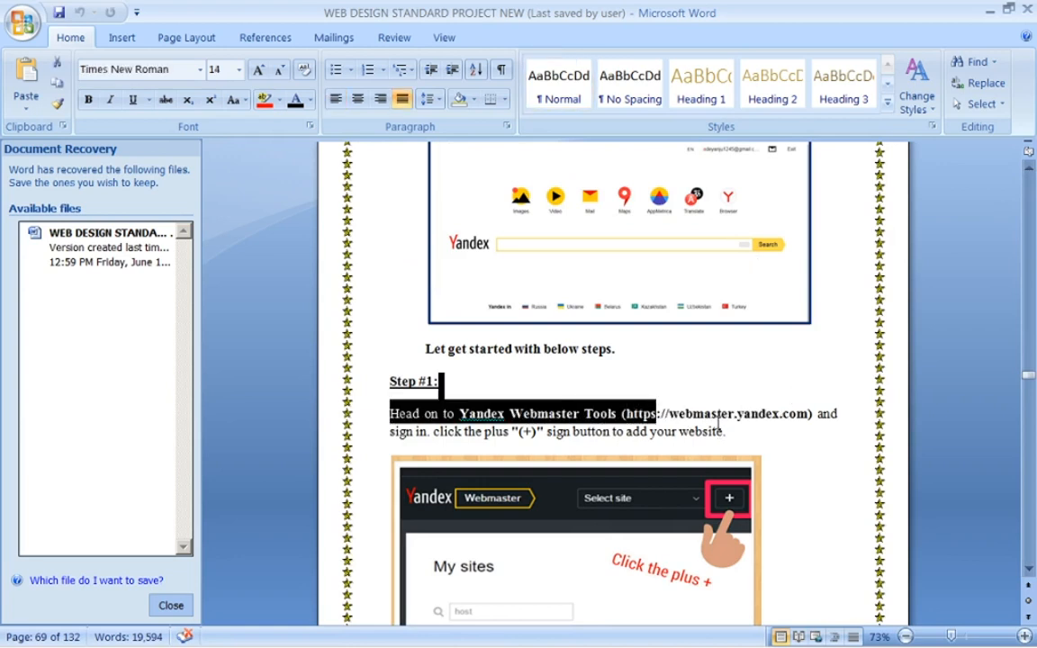
click(718, 418)
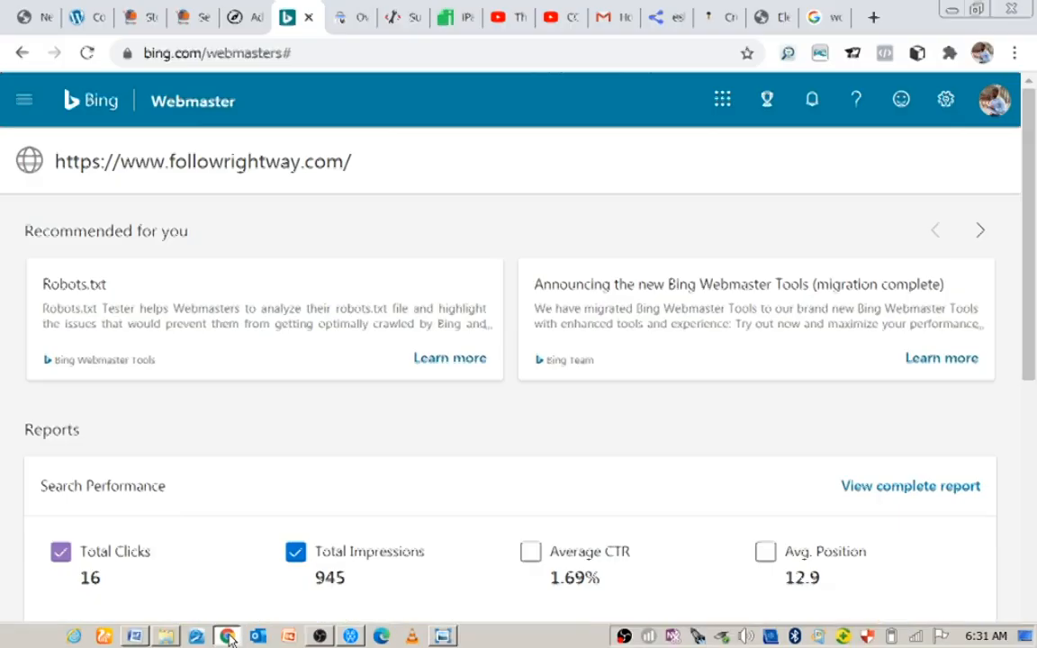
click(227, 636)
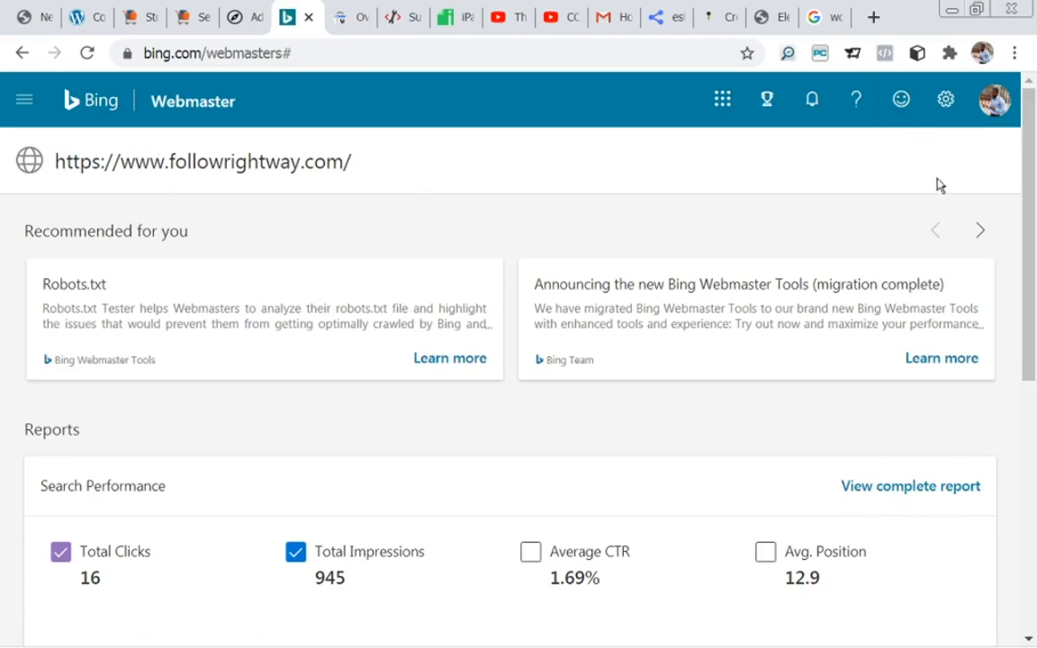
drag(1026, 223, 1035, 526)
scroll(1035, 527, up, 5)
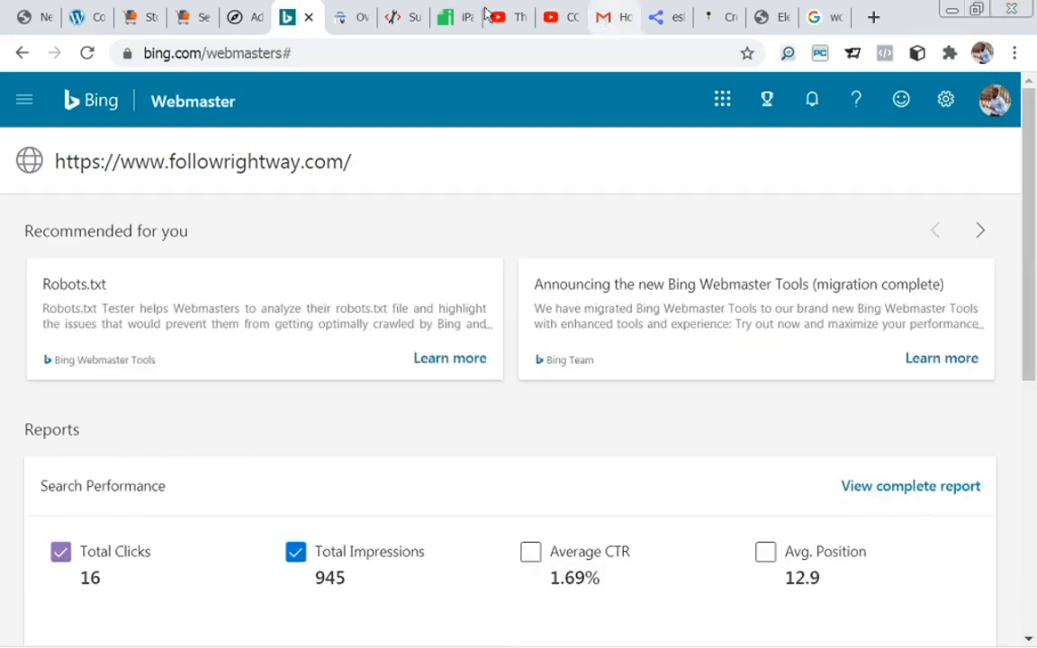
Step: Start adding another site in Bing Webmaster and view the available methods for adding it
click(23, 101)
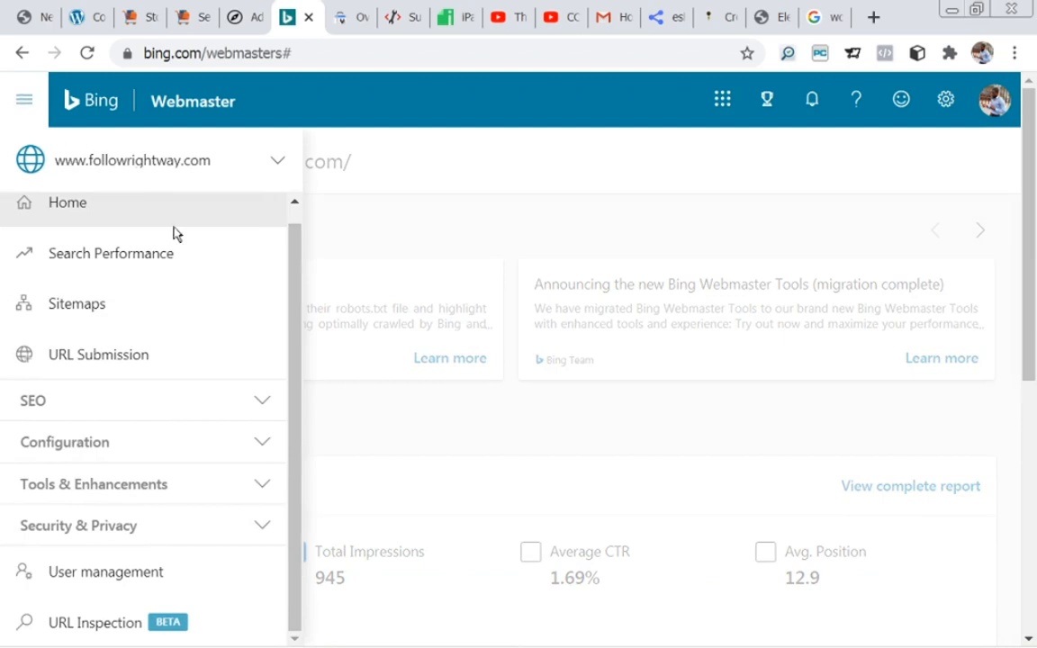
click(278, 167)
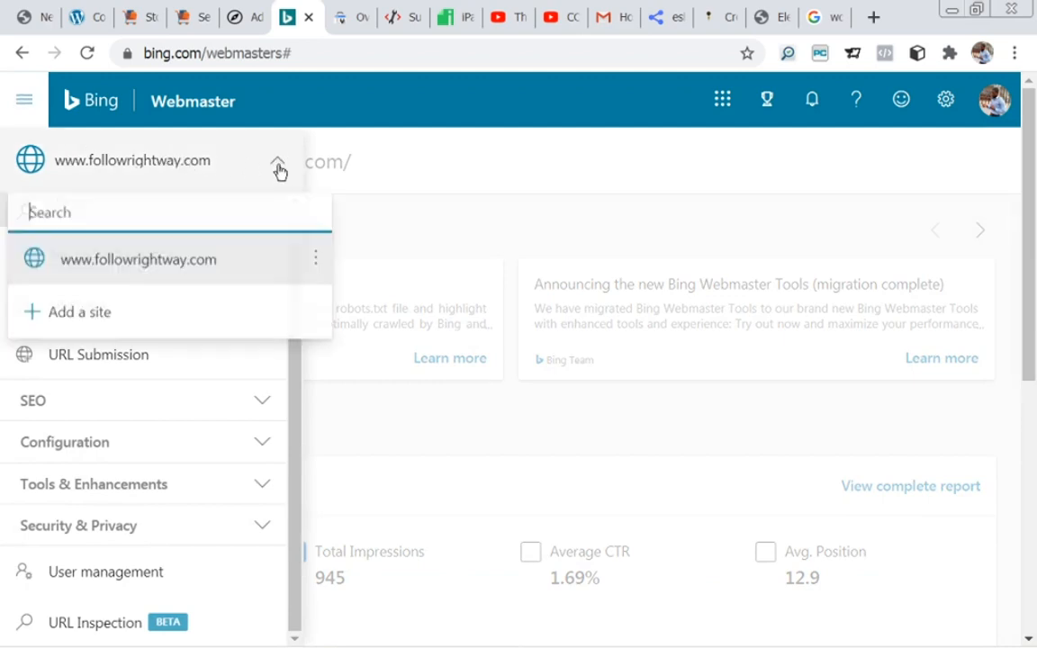
click(66, 317)
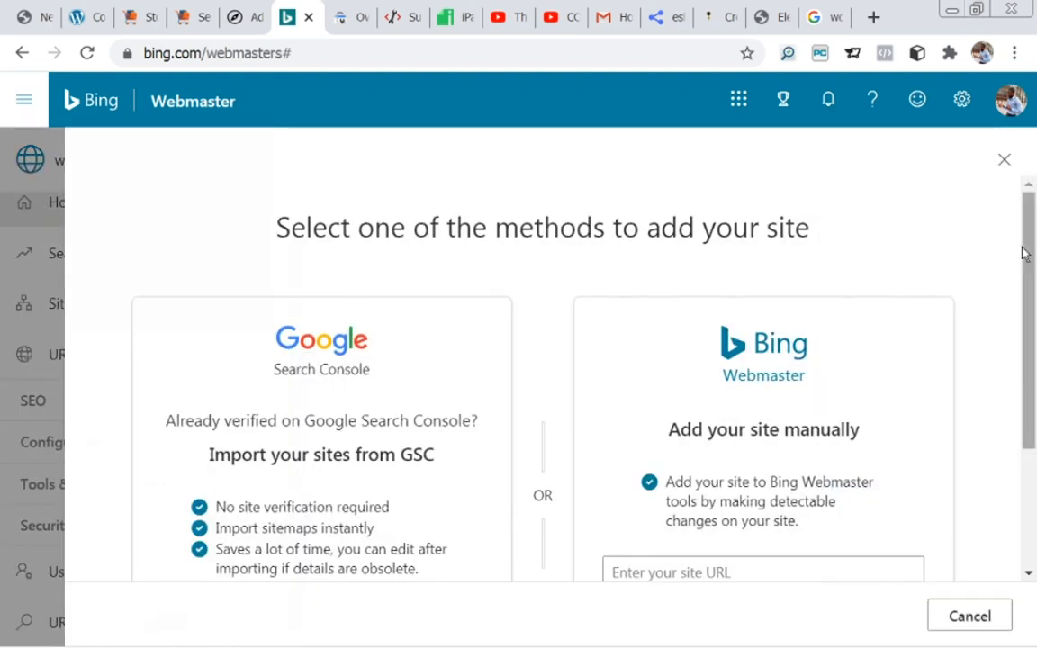
scroll(1023, 255, down, 1)
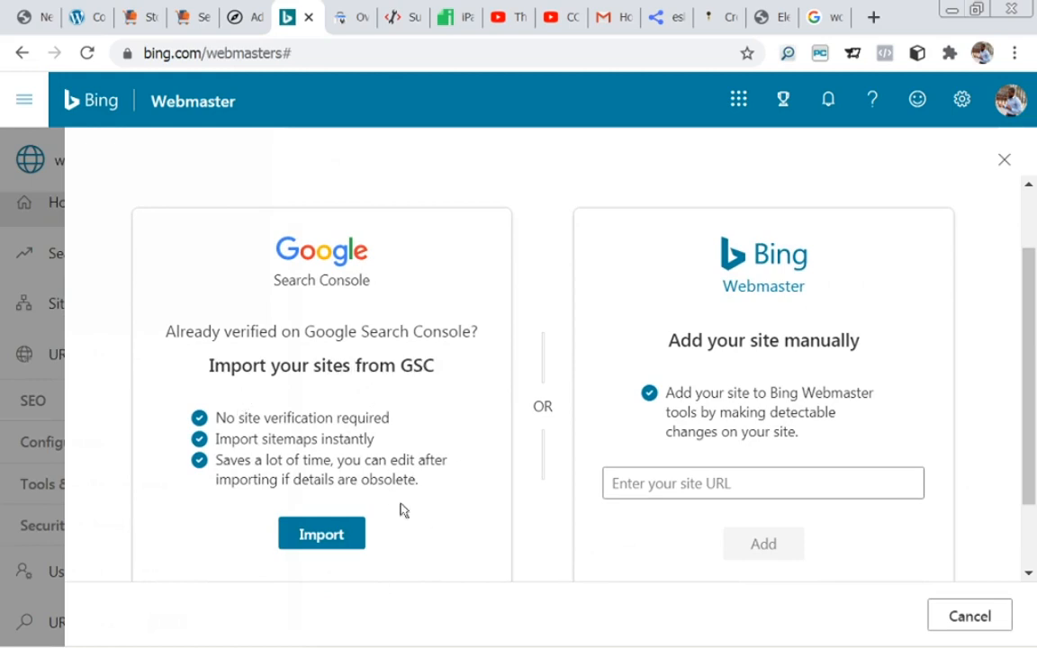
click(692, 486)
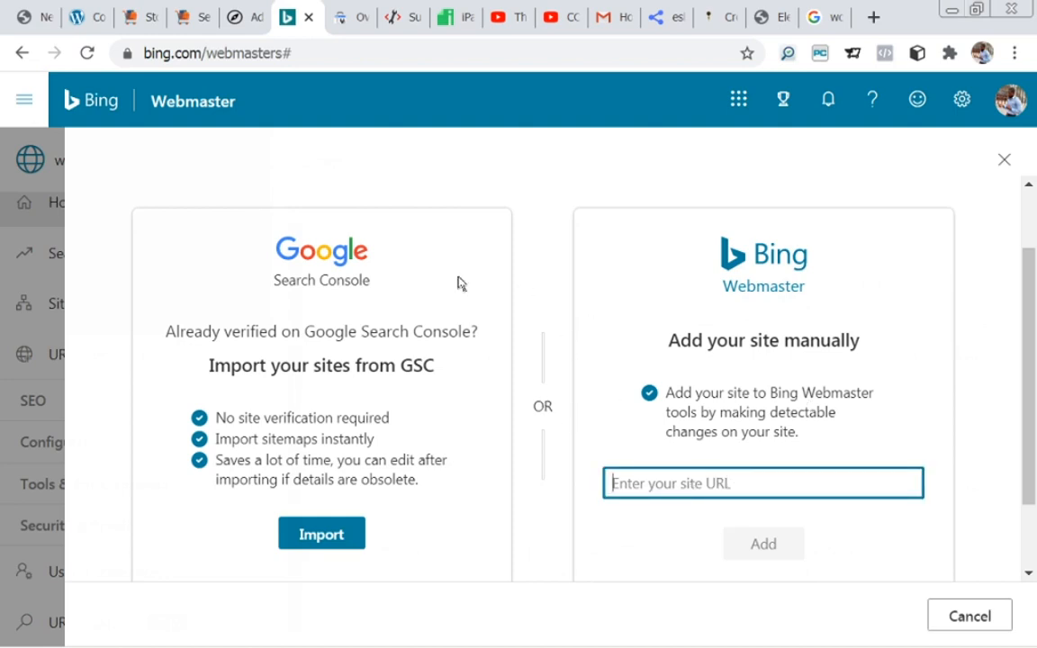
click(259, 29)
double_click(263, 55)
key(ctrl+c)
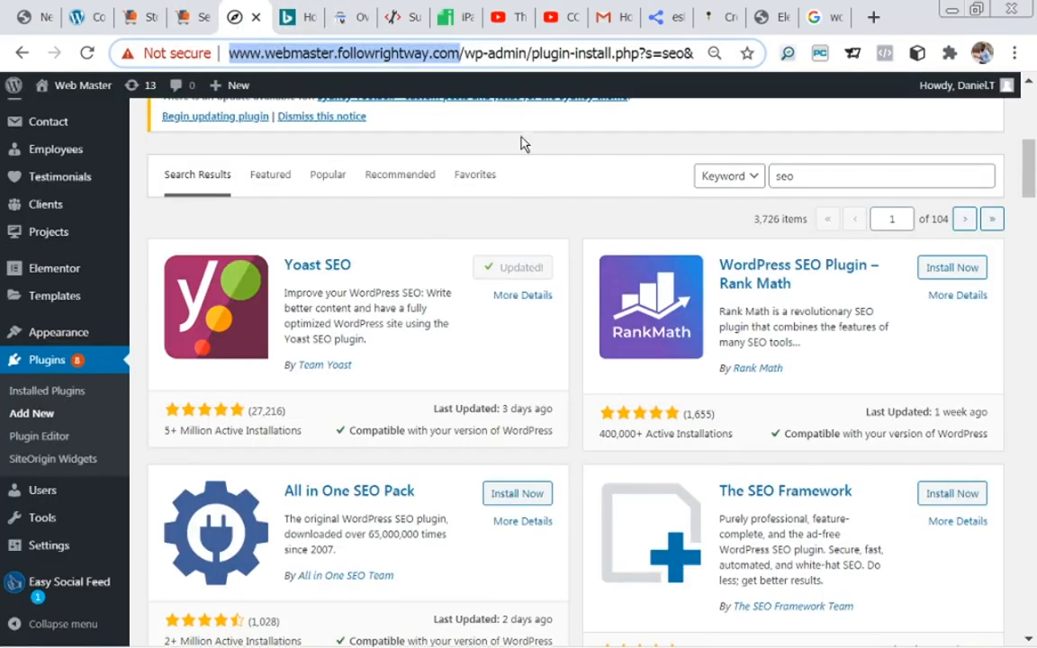
click(298, 17)
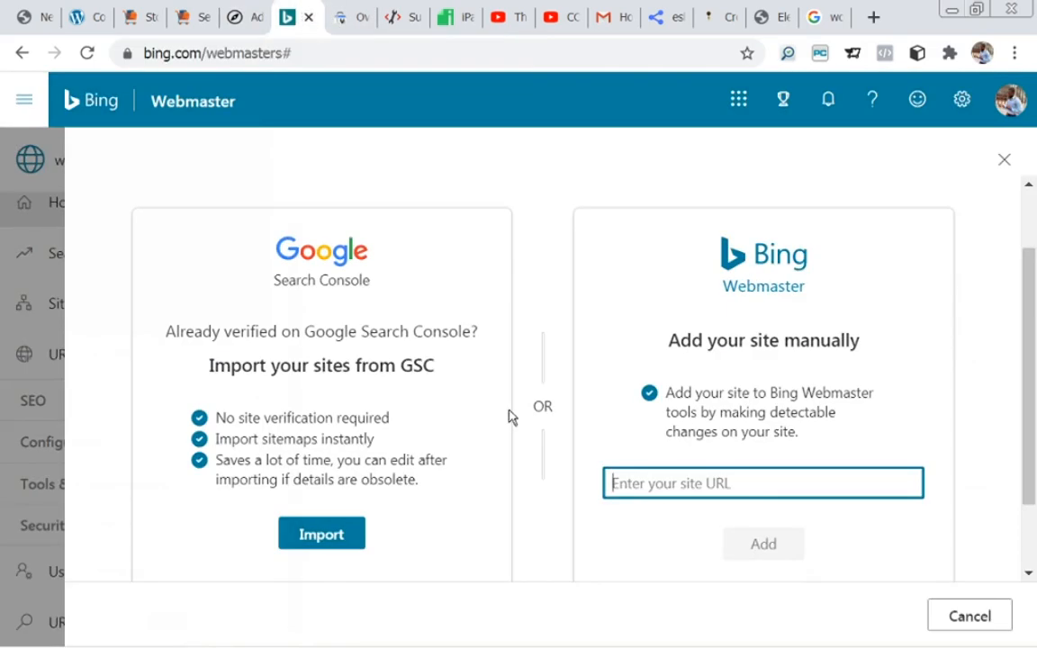
key(ctrl+v)
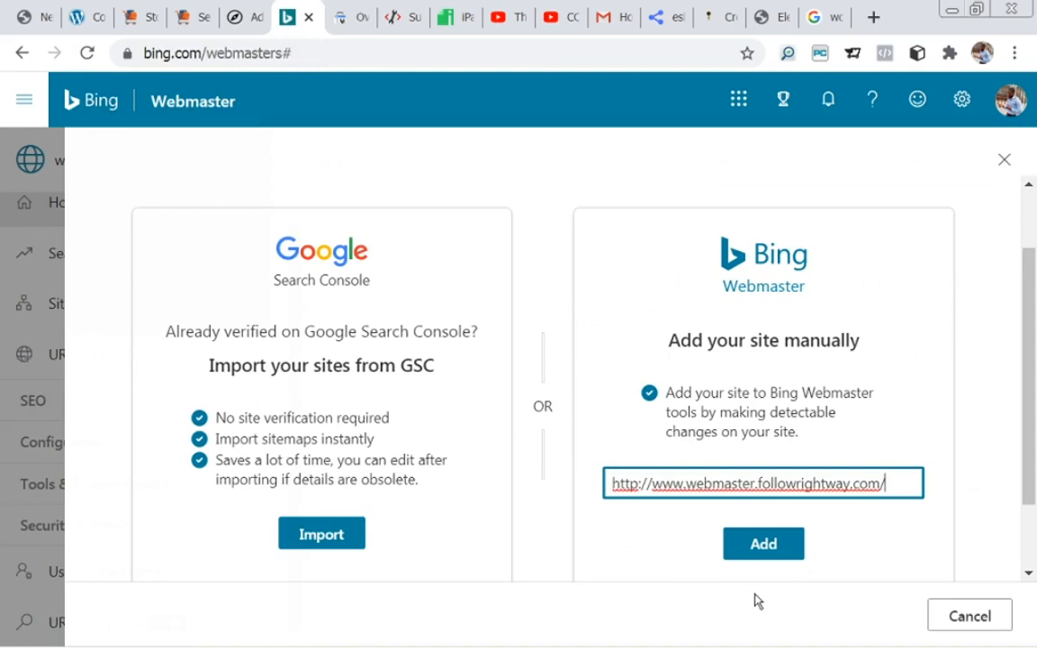
scroll(920, 441, down, 1)
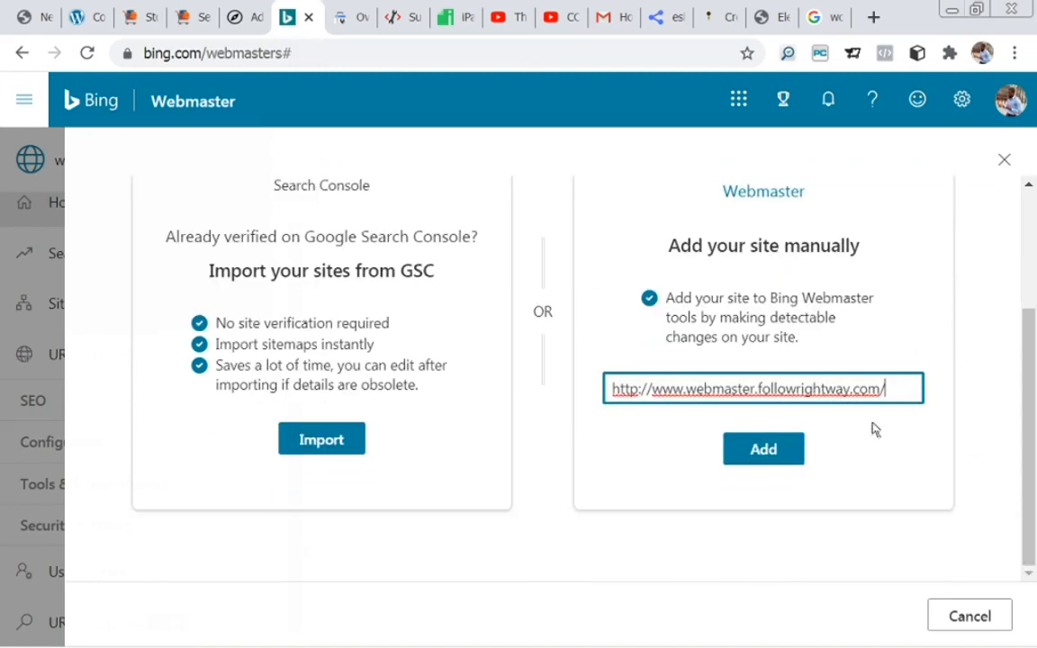
click(790, 457)
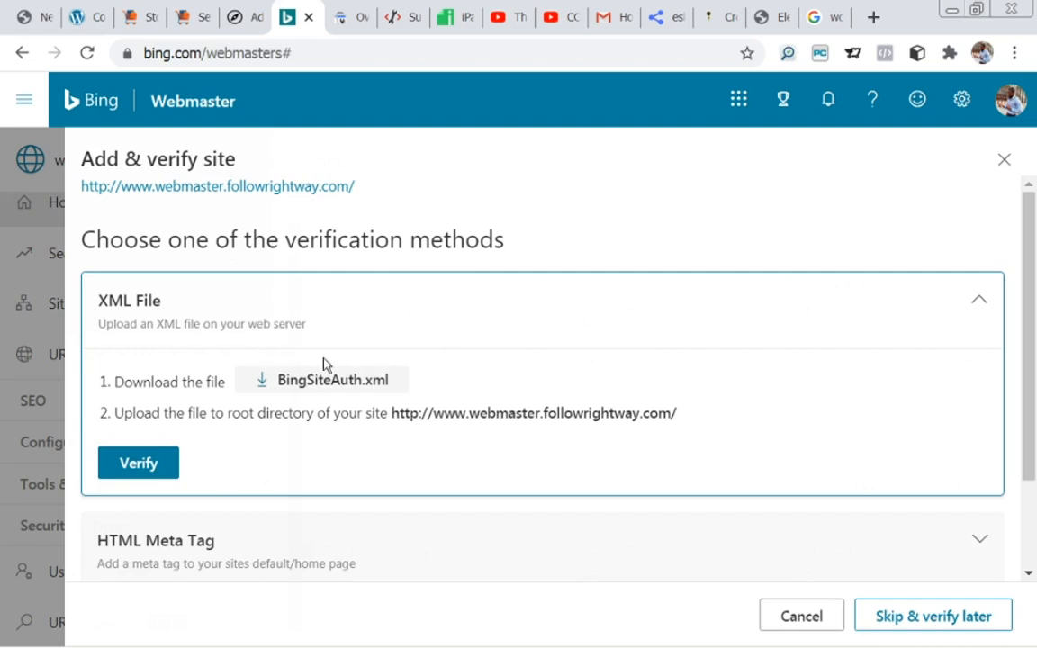
Step: Review Bing's XML File, HTML Meta Tag and CNAME record verification methods for the site
drag(1033, 386, 1030, 502)
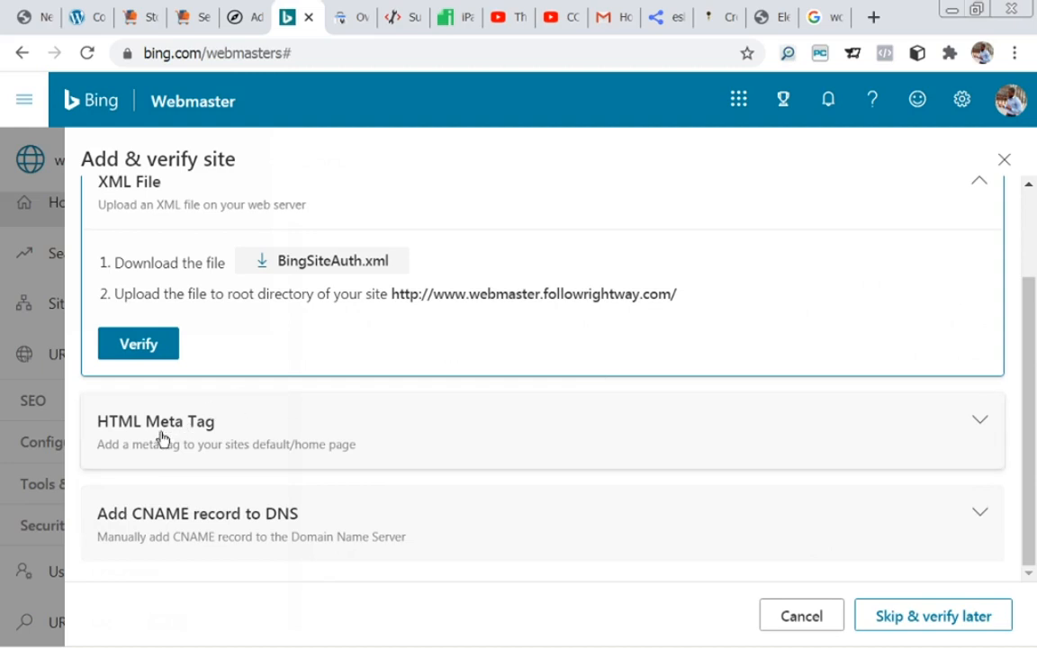
click(199, 437)
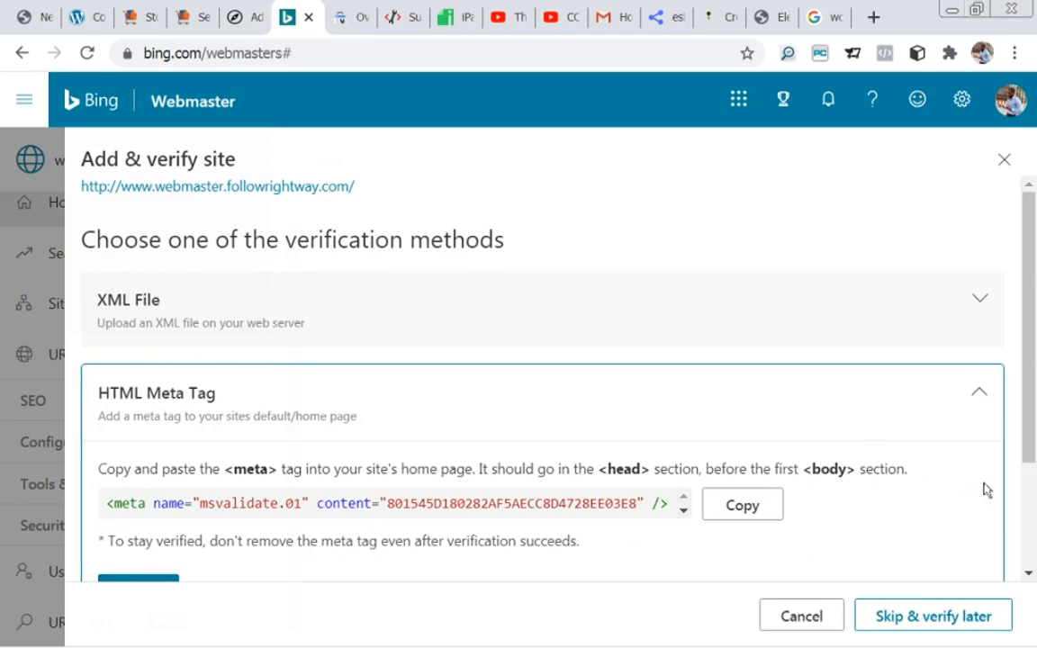
scroll(1031, 433, down, 2)
scroll(1029, 438, up, 1)
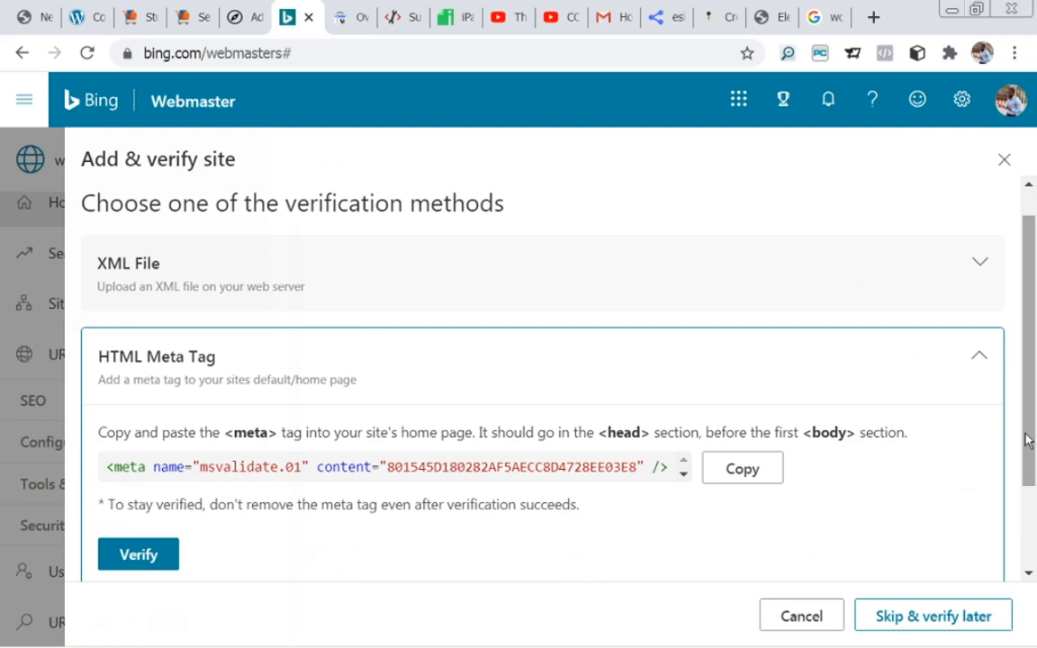
click(980, 363)
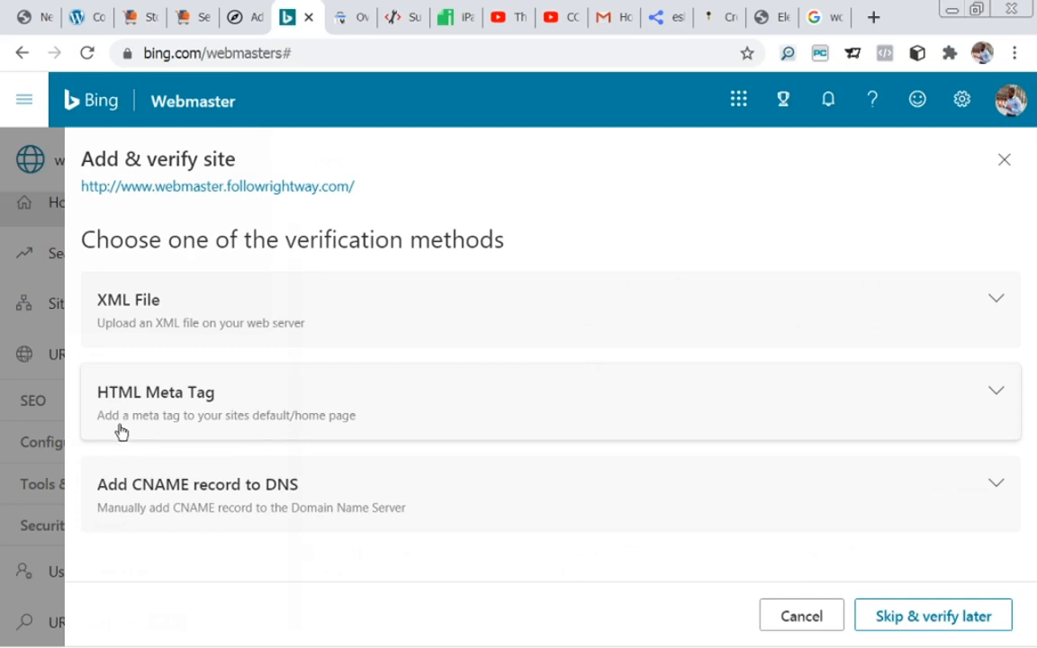
click(135, 326)
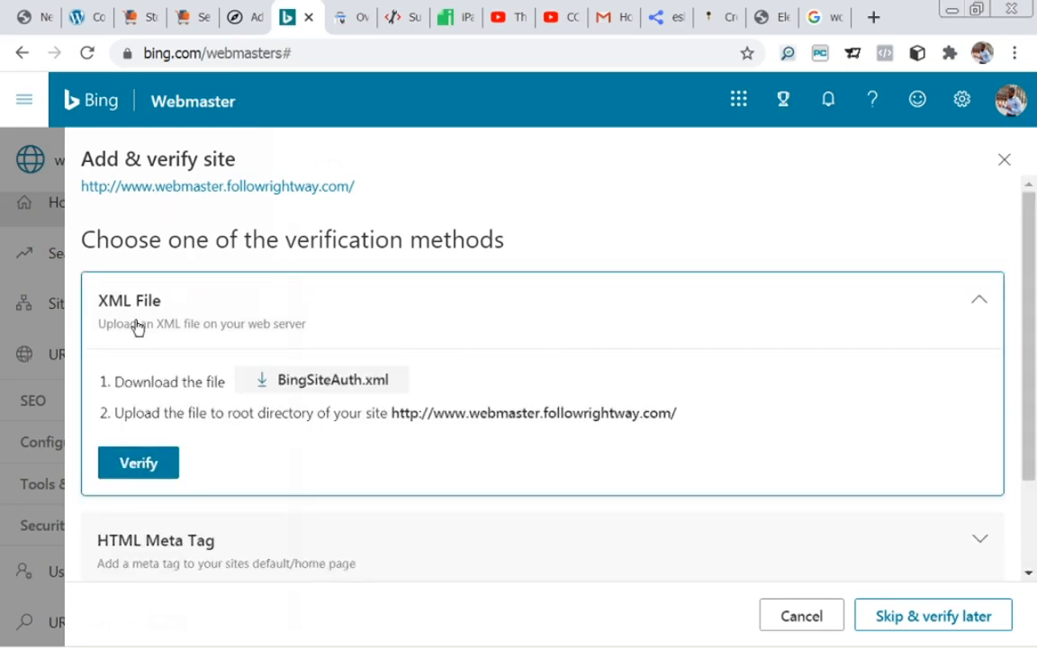
click(135, 325)
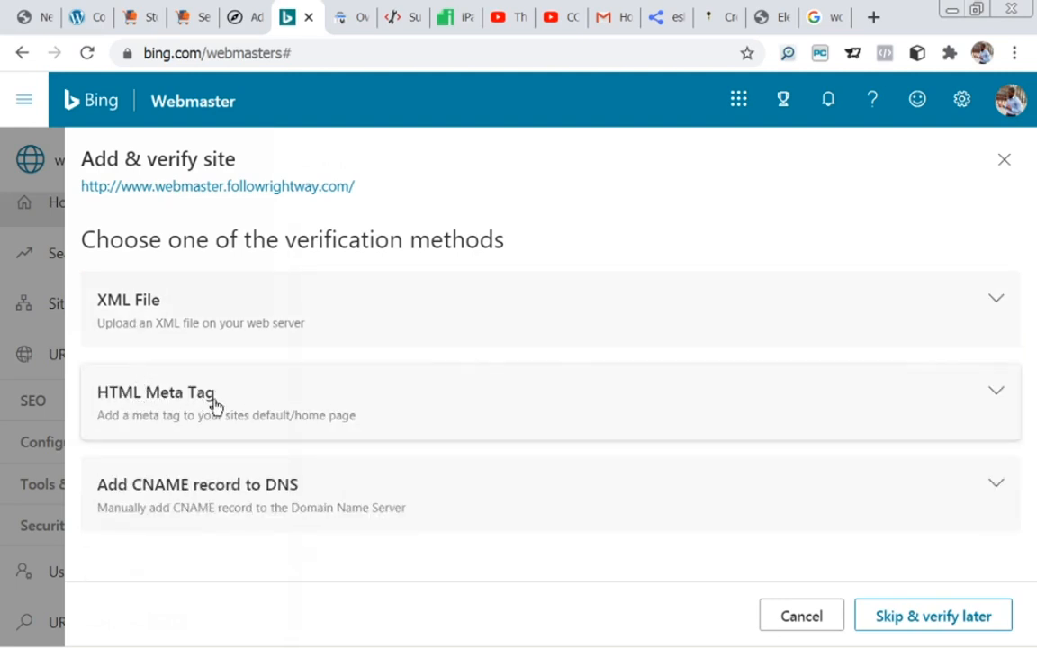
Step: Choose the HTML Meta Tag verification method and copy its meta tag
click(178, 414)
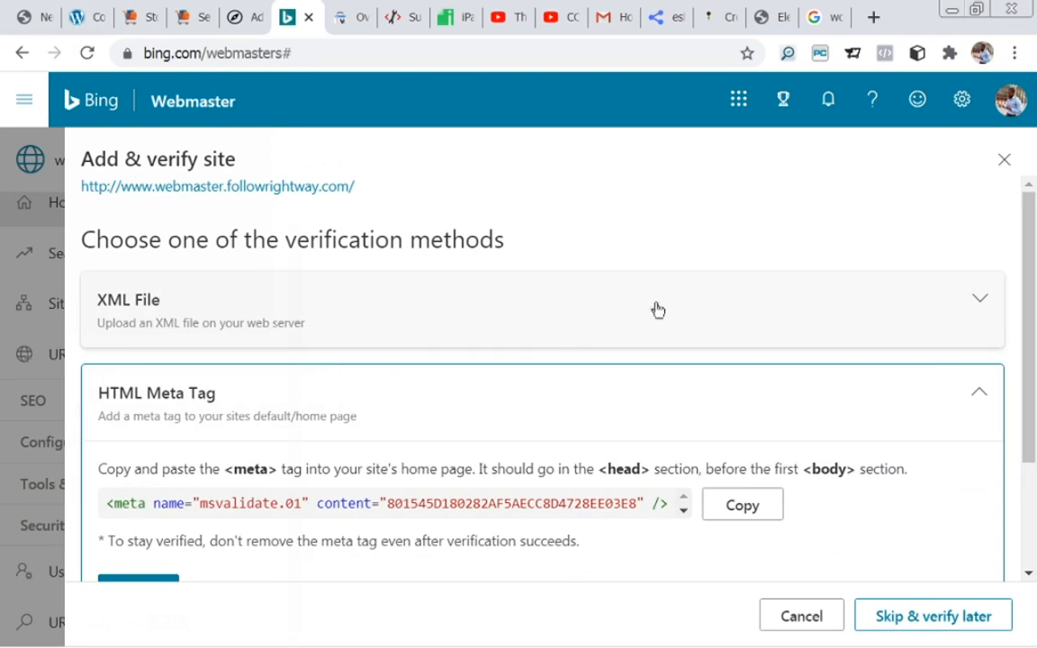
scroll(1026, 320, down, 2)
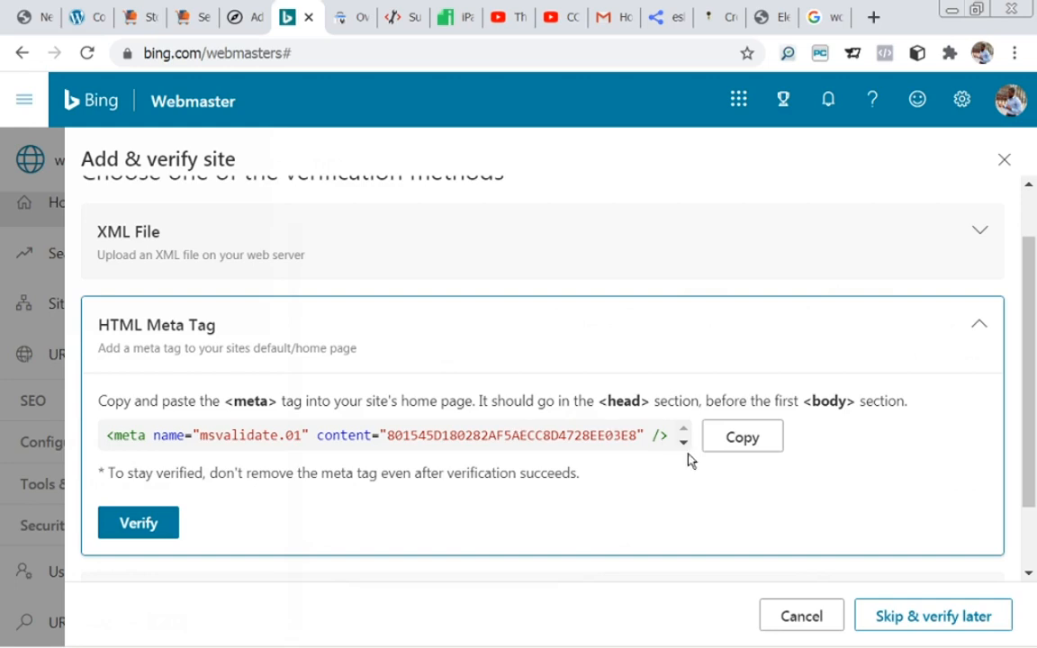
click(745, 438)
scroll(345, 196, up, 2)
Step: Switch to the WordPress dashboard and open the Webmaster Tools verification settings in Yoast SEO
click(227, 16)
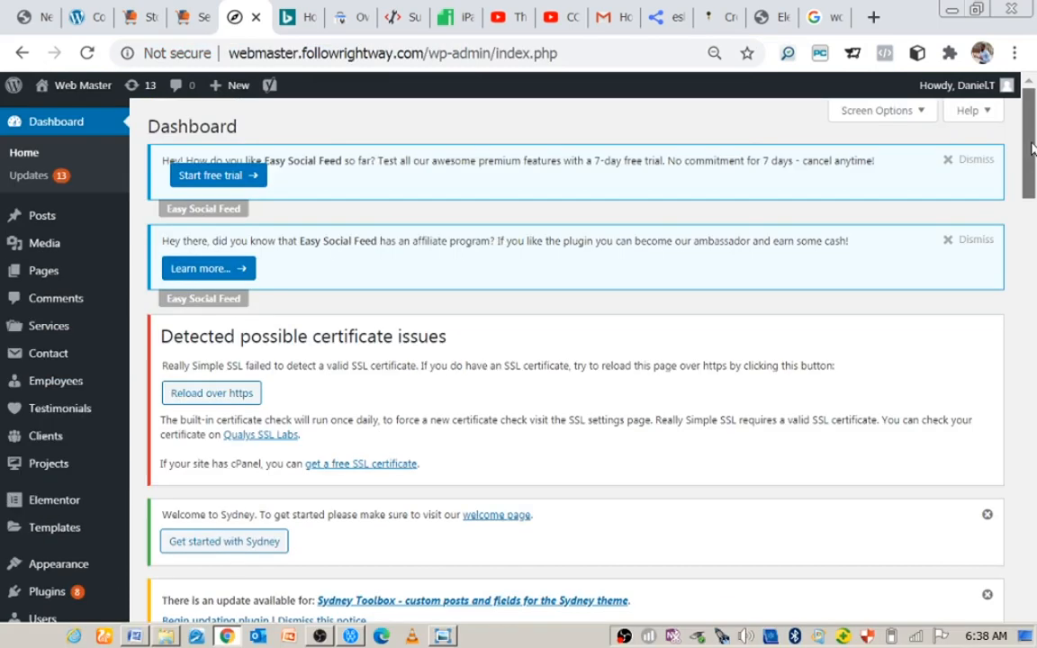
drag(1031, 143, 1031, 183)
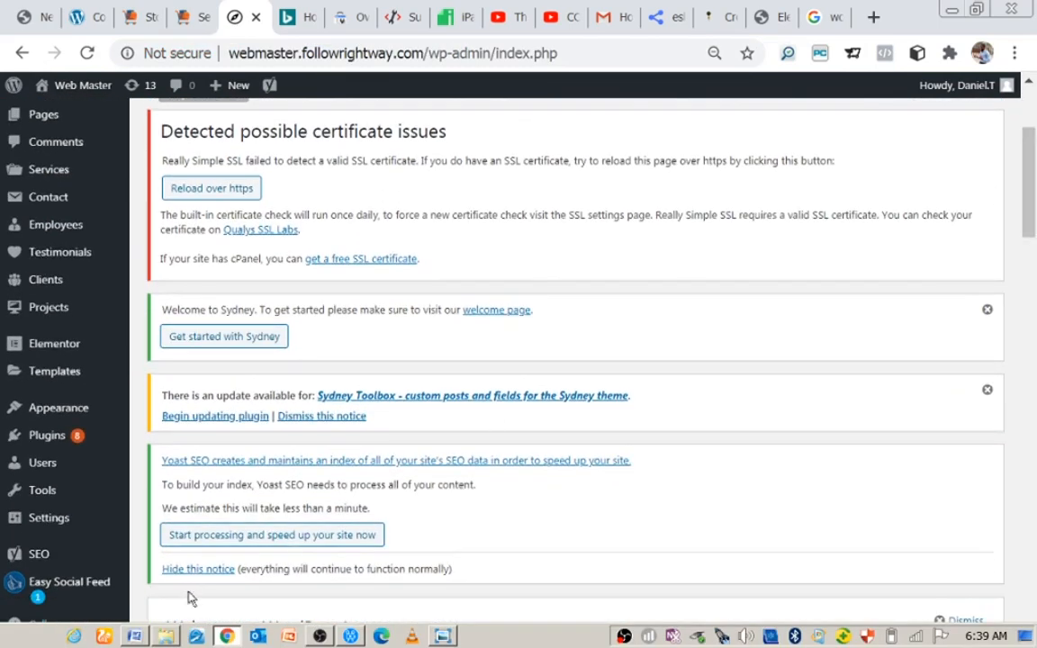
mouse_move(40, 575)
mouse_move(39, 554)
click(164, 513)
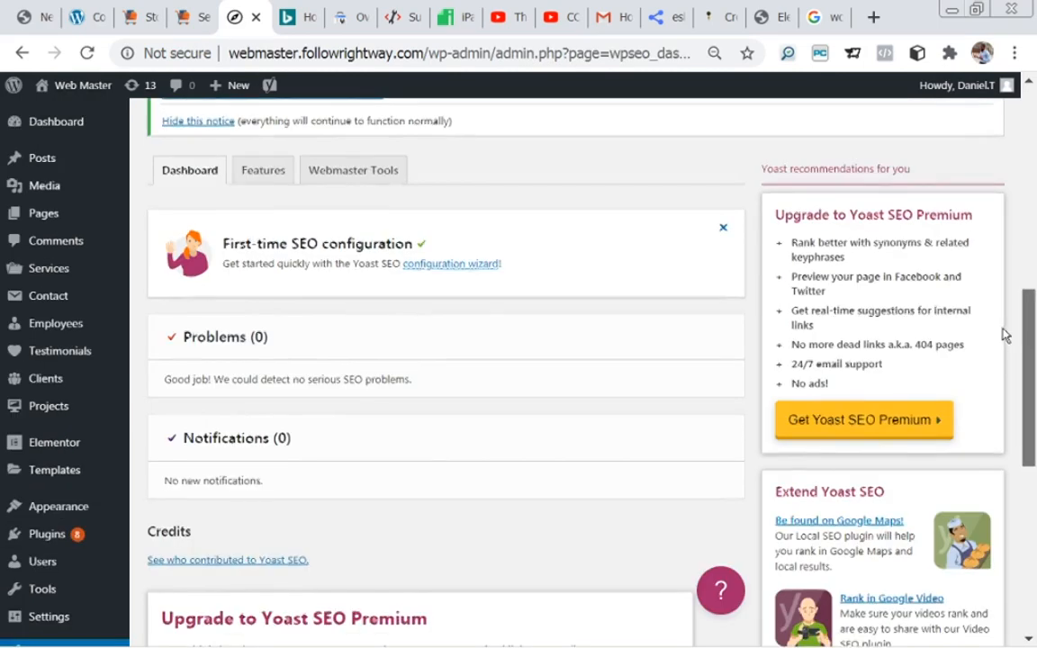
drag(1006, 332, 1002, 326)
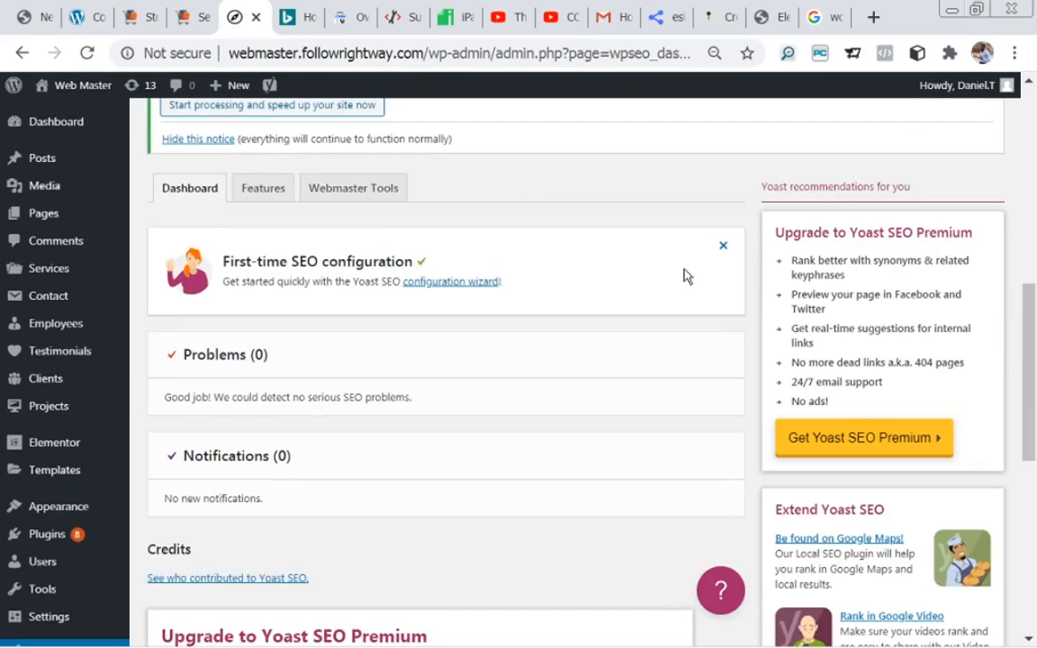
click(361, 196)
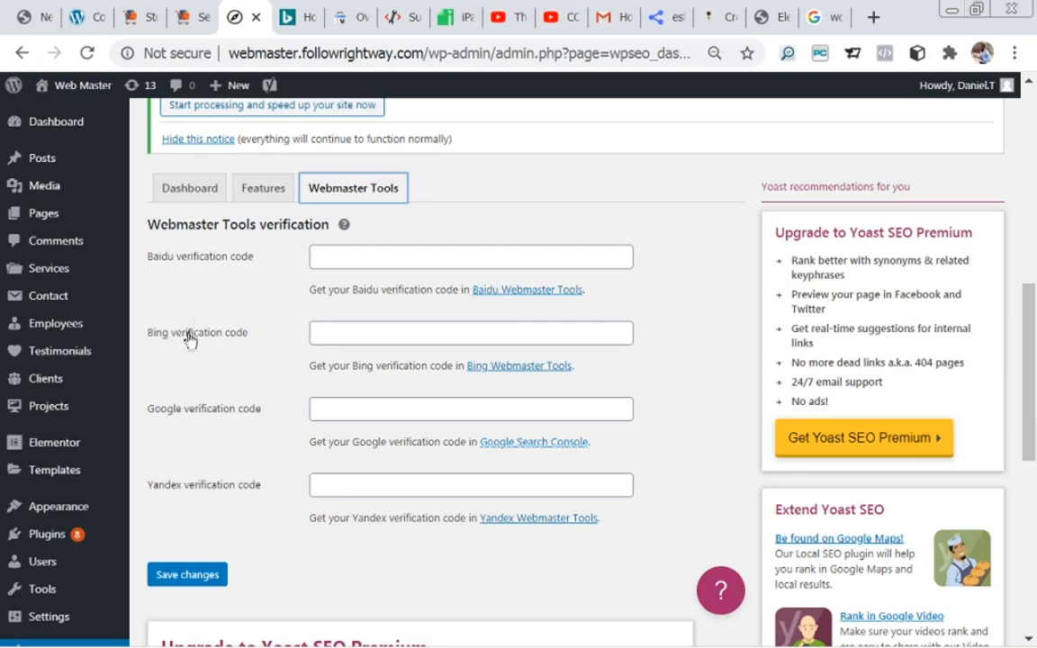
Step: Paste the copied meta tag as the Bing verification code in Yoast SEO and save the changes
click(426, 331)
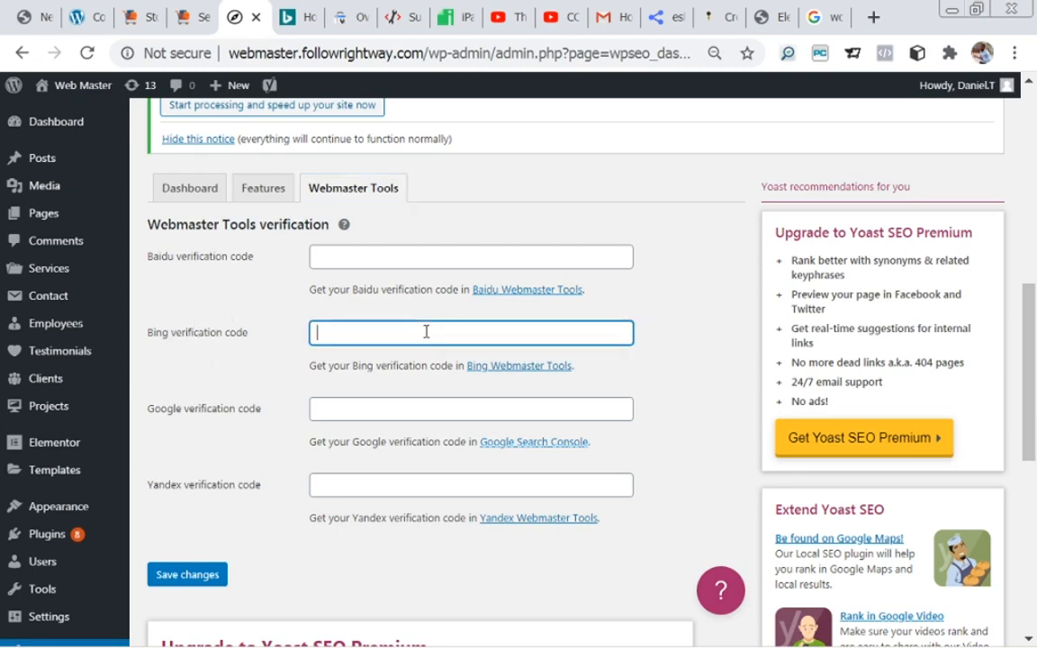
key(ctrl+v)
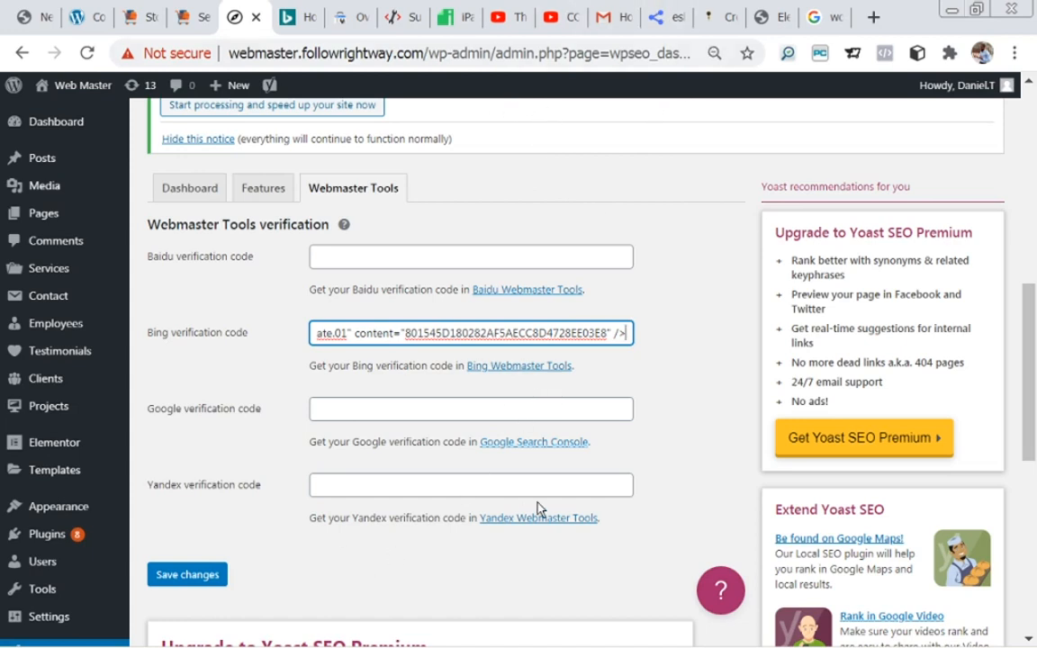
click(188, 577)
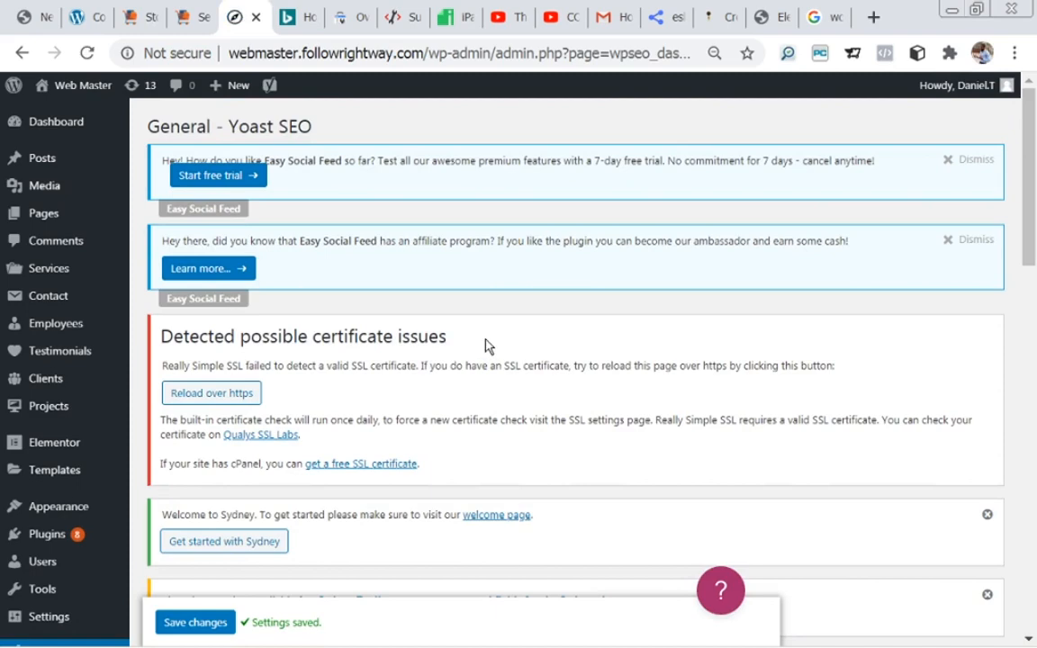
Step: Compare the content code in Bing's meta tag with Yoast SEO's saved Bing verification code, and save the settings again
click(288, 17)
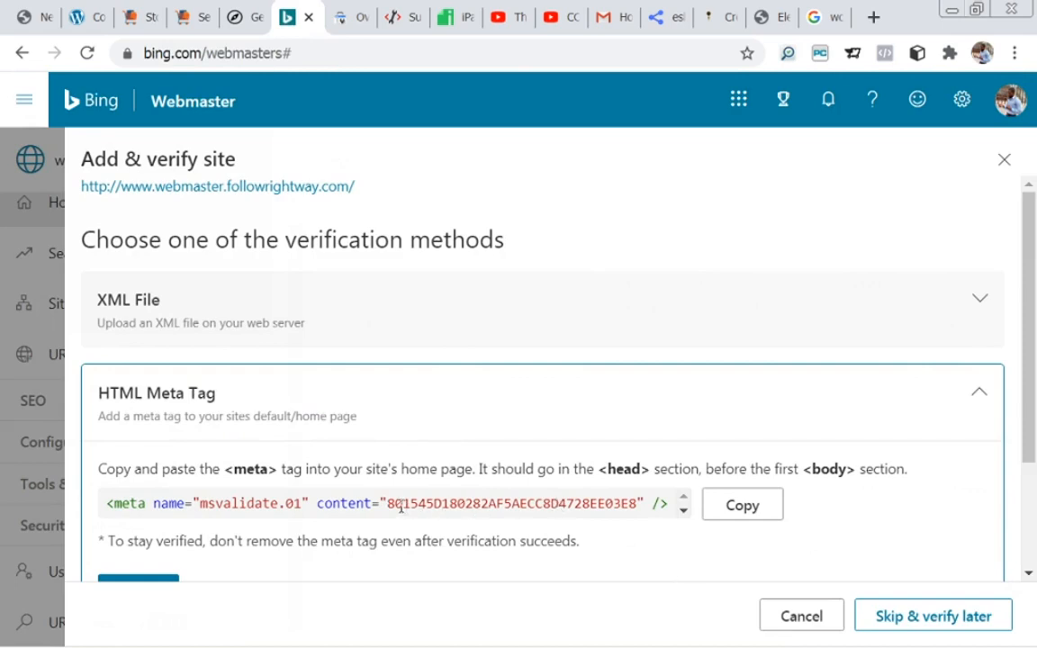
drag(389, 504, 635, 509)
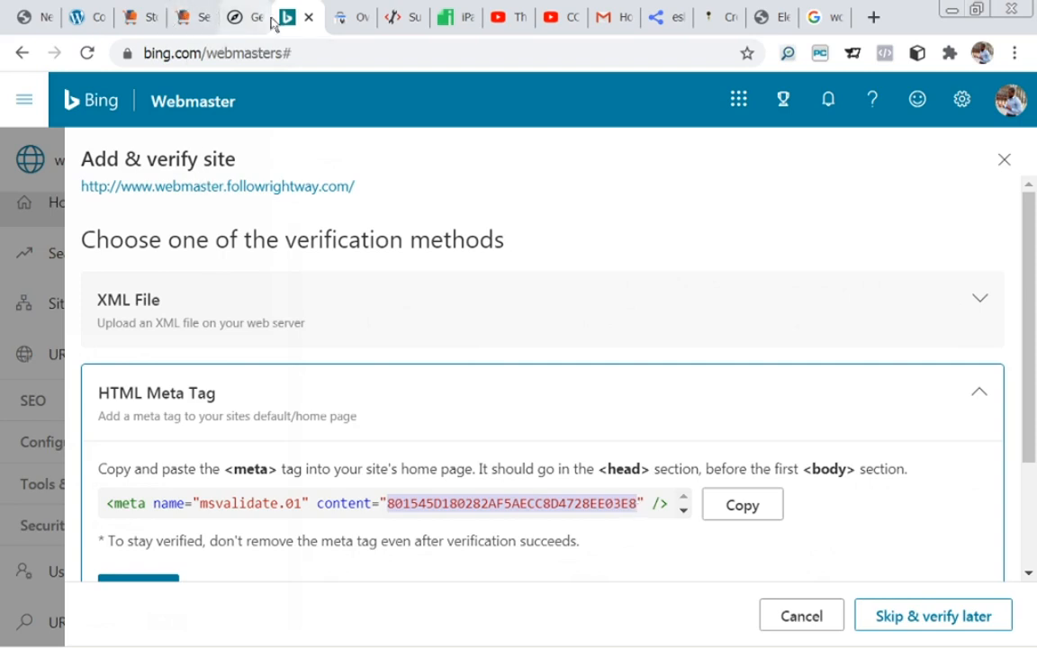
click(233, 18)
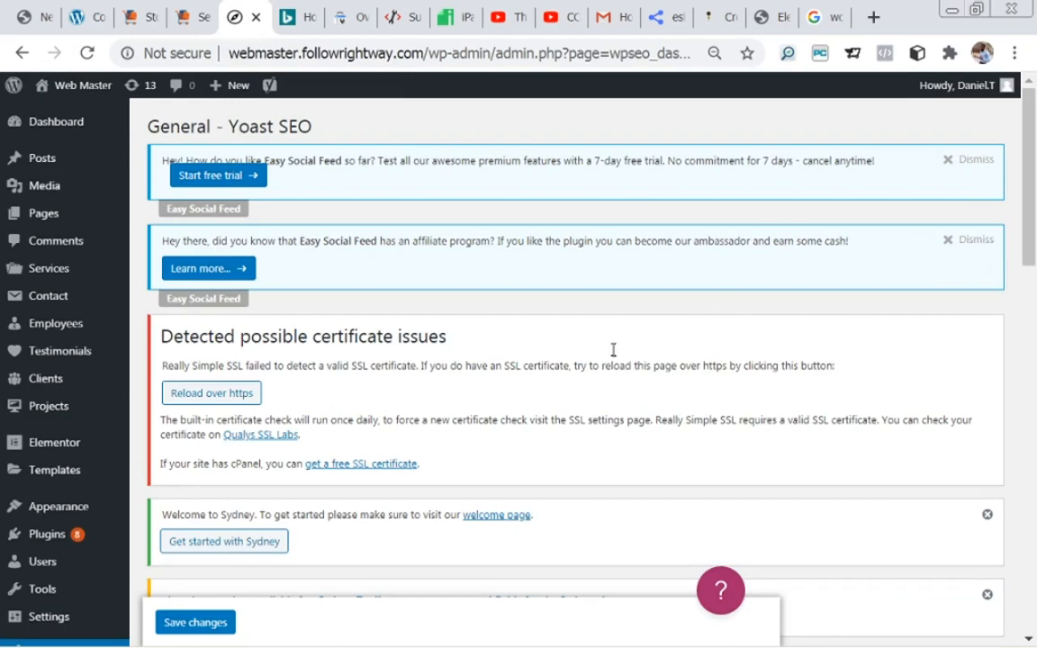
drag(1028, 231, 1034, 431)
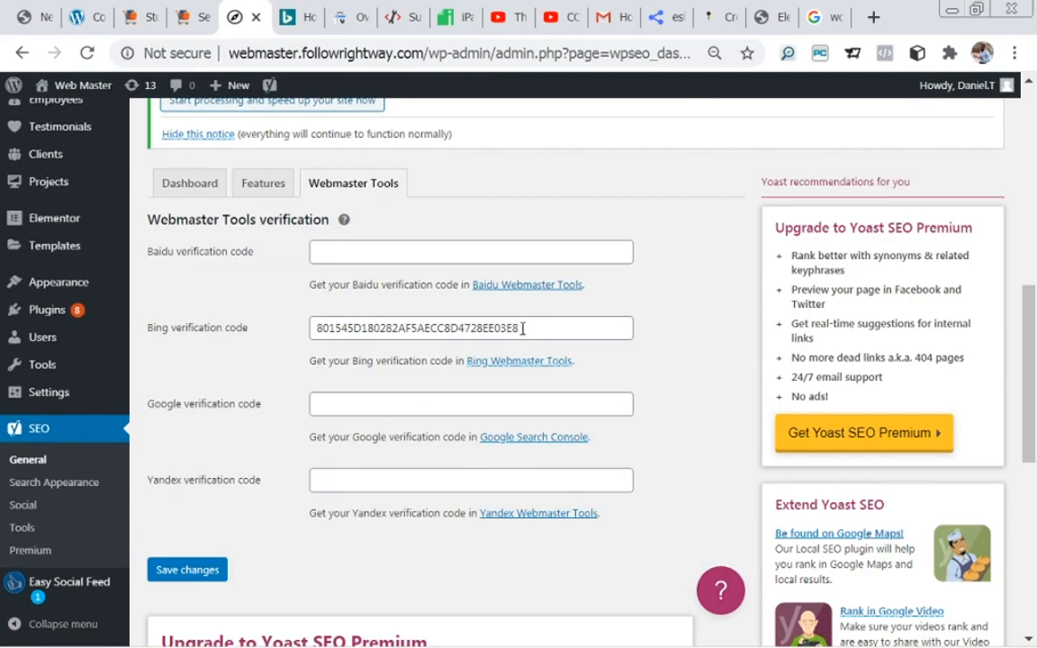
click(399, 322)
key(ctrl+a)
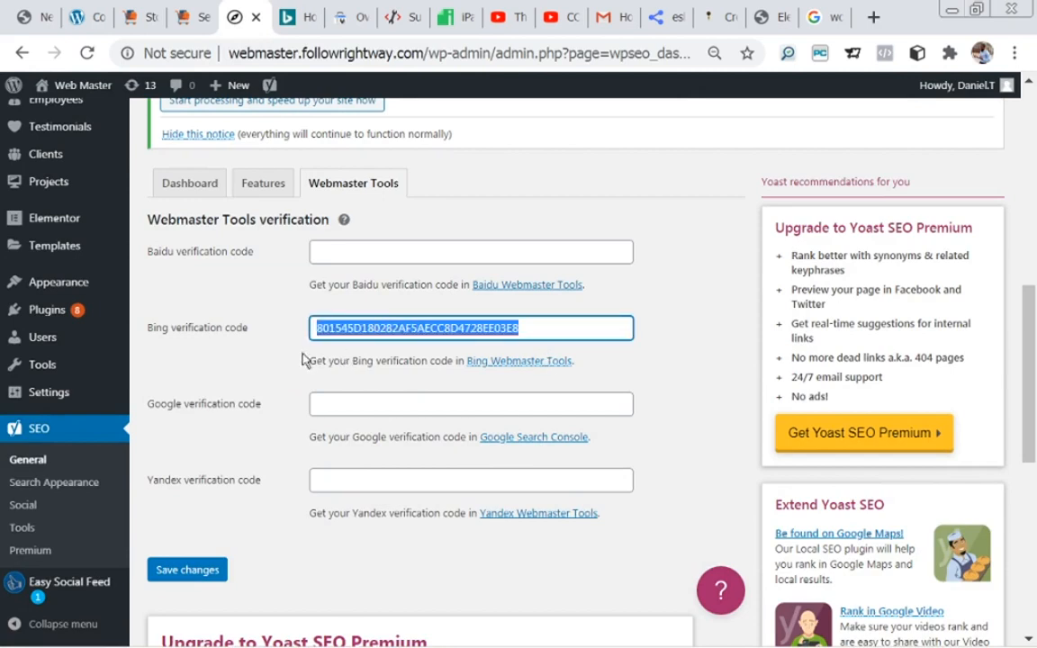
click(338, 329)
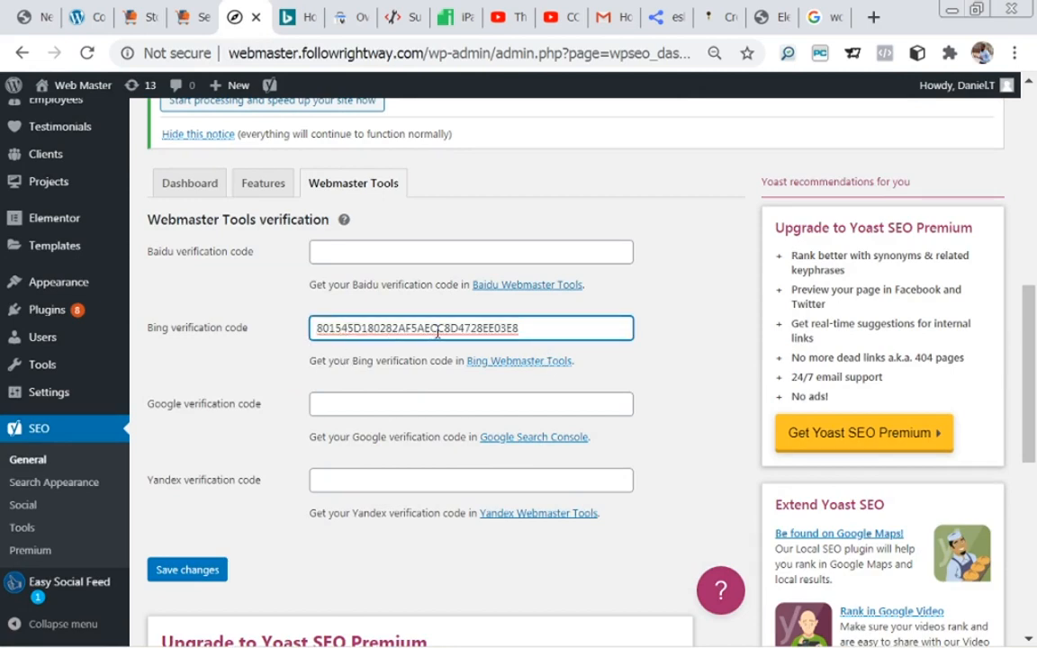
click(176, 574)
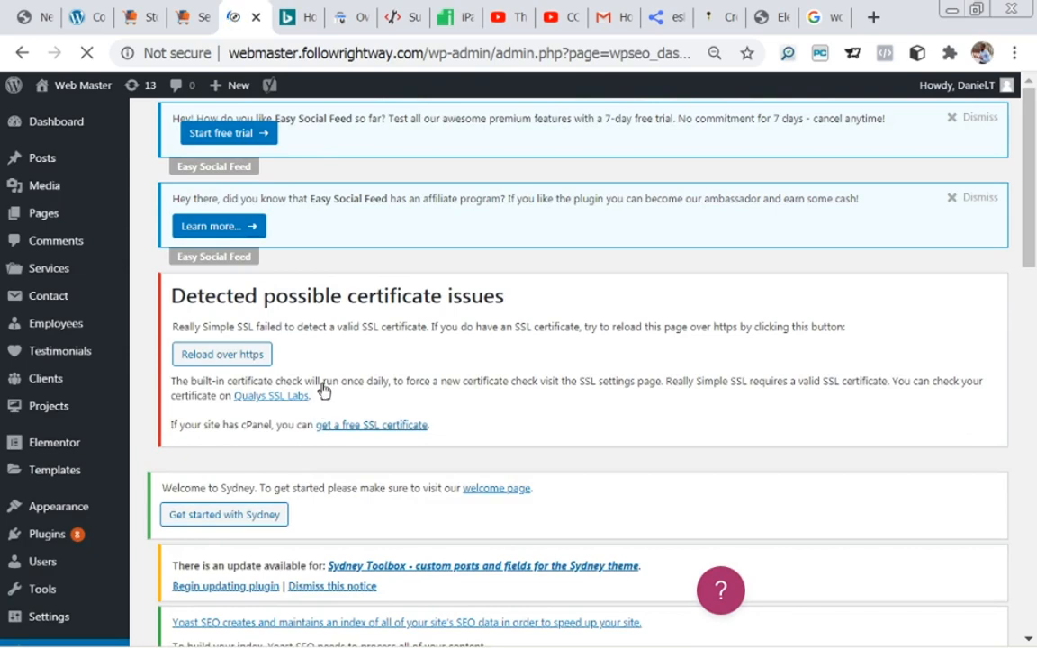
Step: Switch to Bing Webmaster and try to verify the site with the HTML Meta Tag method
click(297, 16)
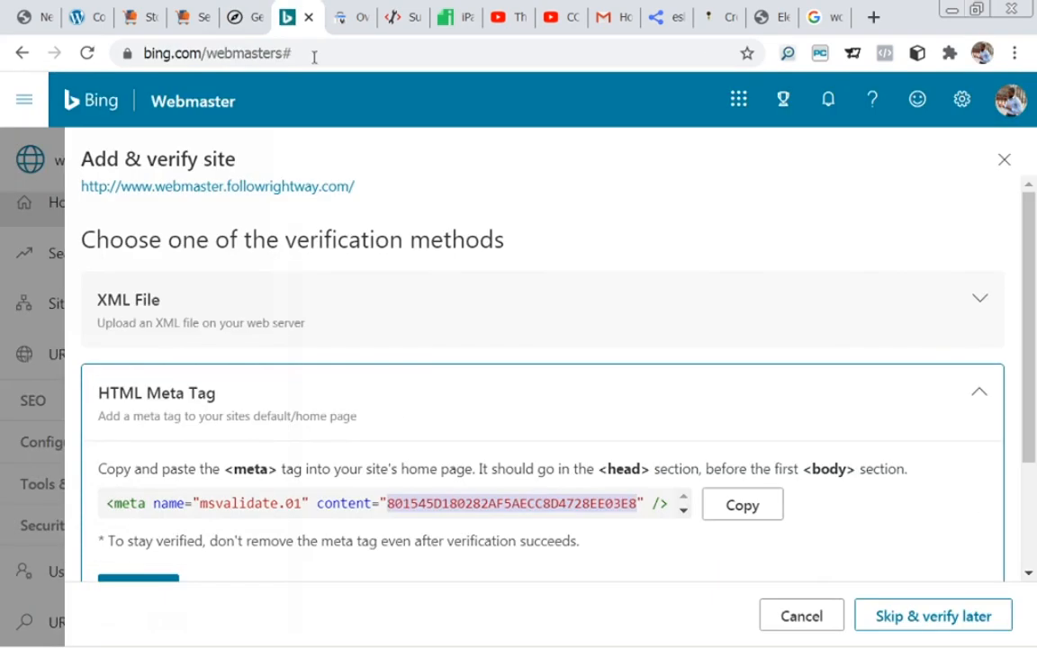
drag(1031, 295, 1033, 415)
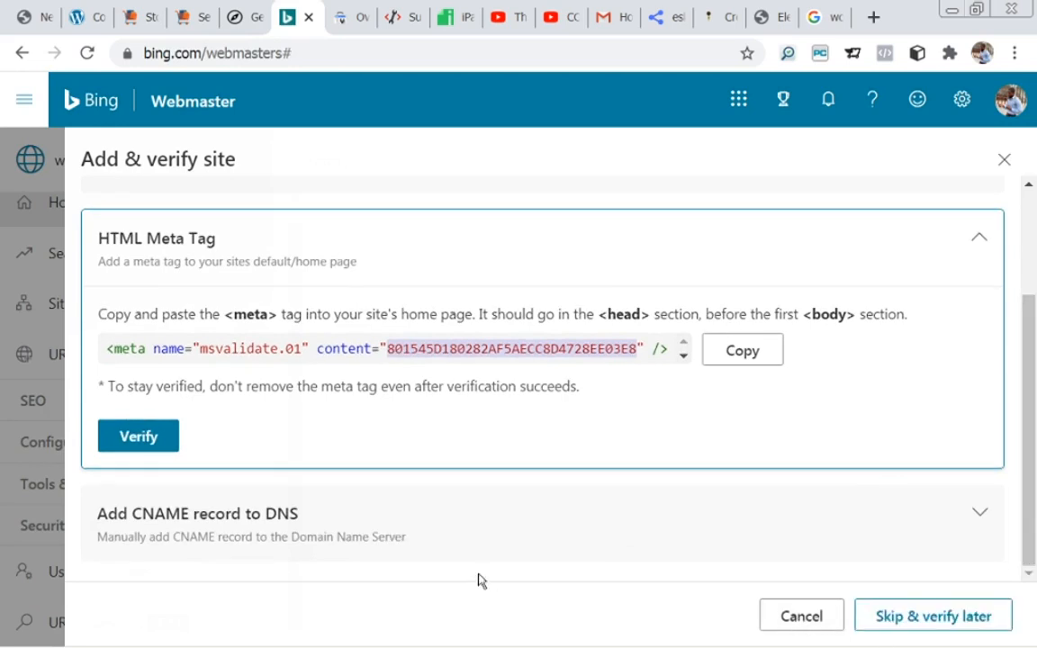
click(137, 441)
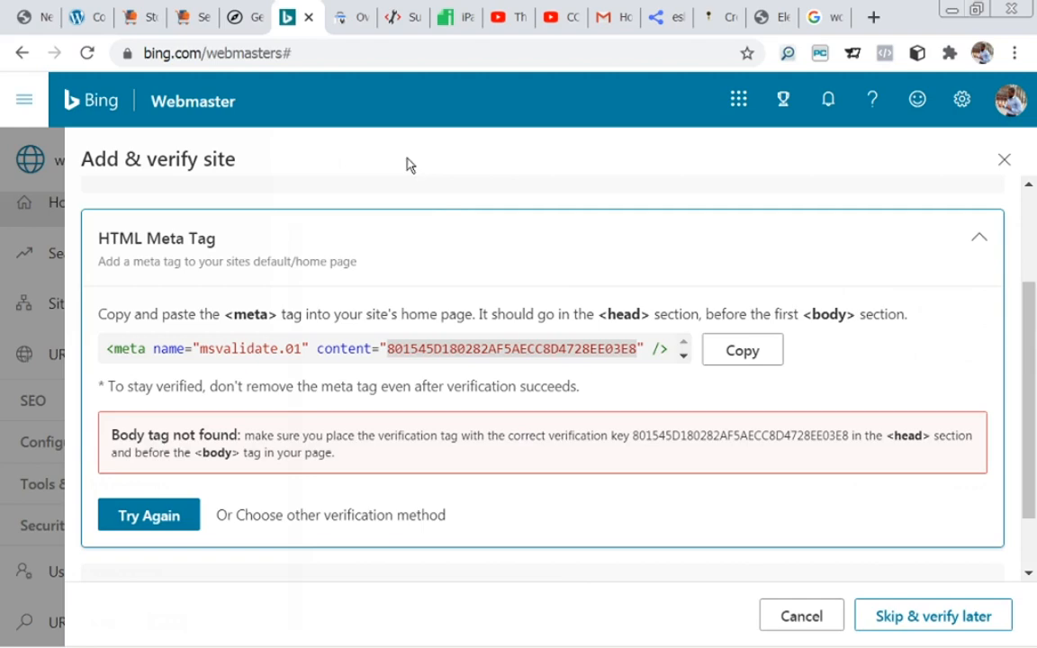
Step: Switch to the WordPress dashboard, reload the Yoast SEO General settings page and look it over
click(236, 18)
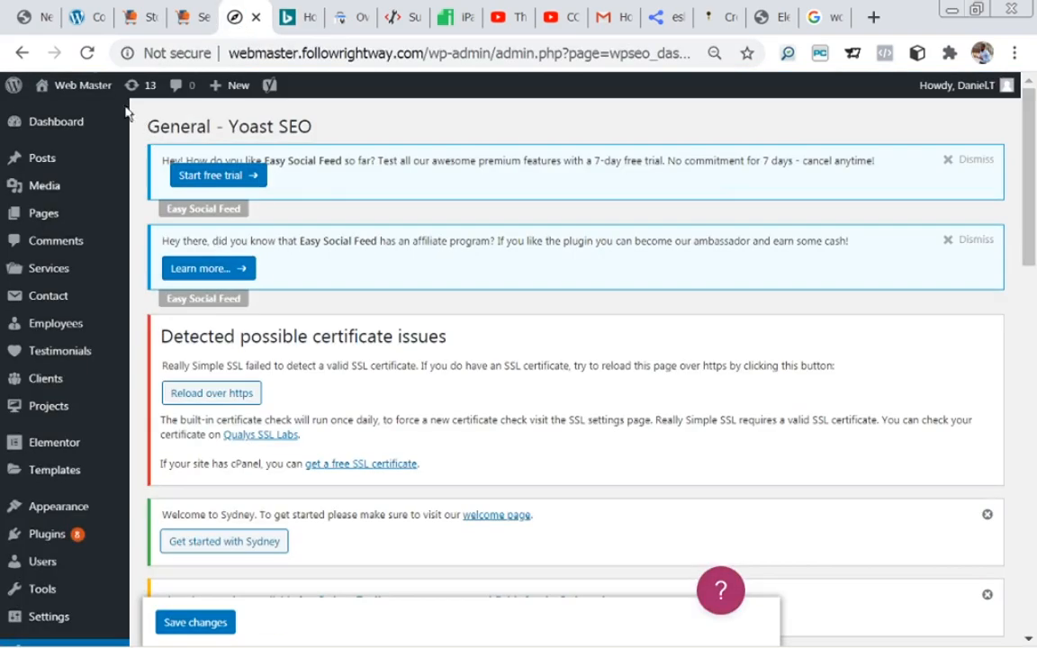
click(87, 54)
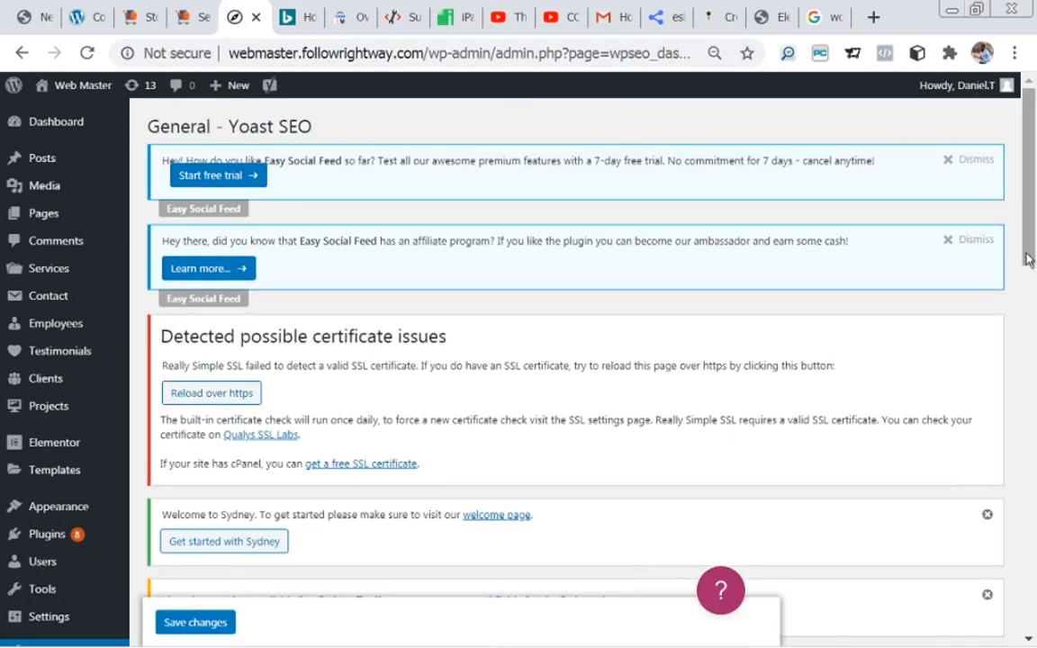
scroll(1035, 342, down, 4)
drag(1035, 338, 1012, 279)
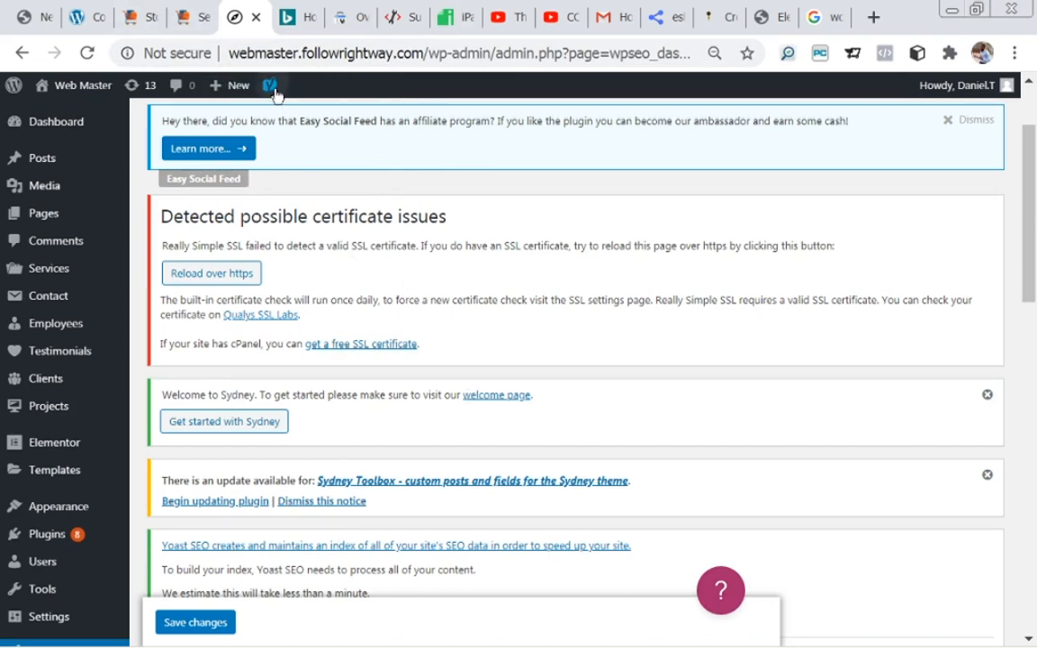
Step: Switch to Yandex Webmaster and open the form for adding a new site
click(392, 20)
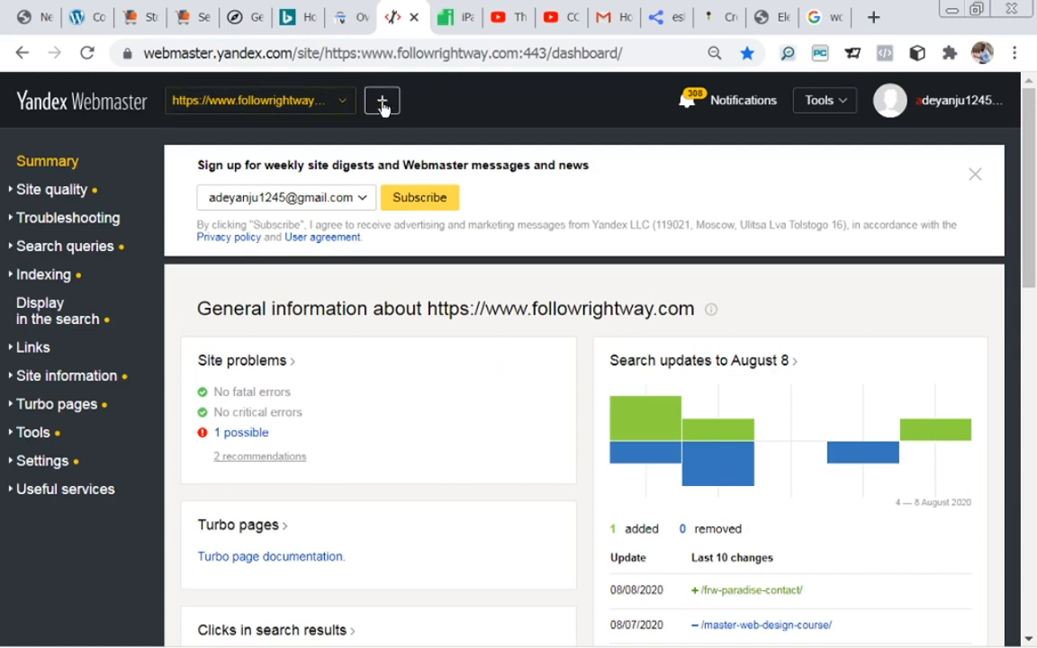
click(347, 104)
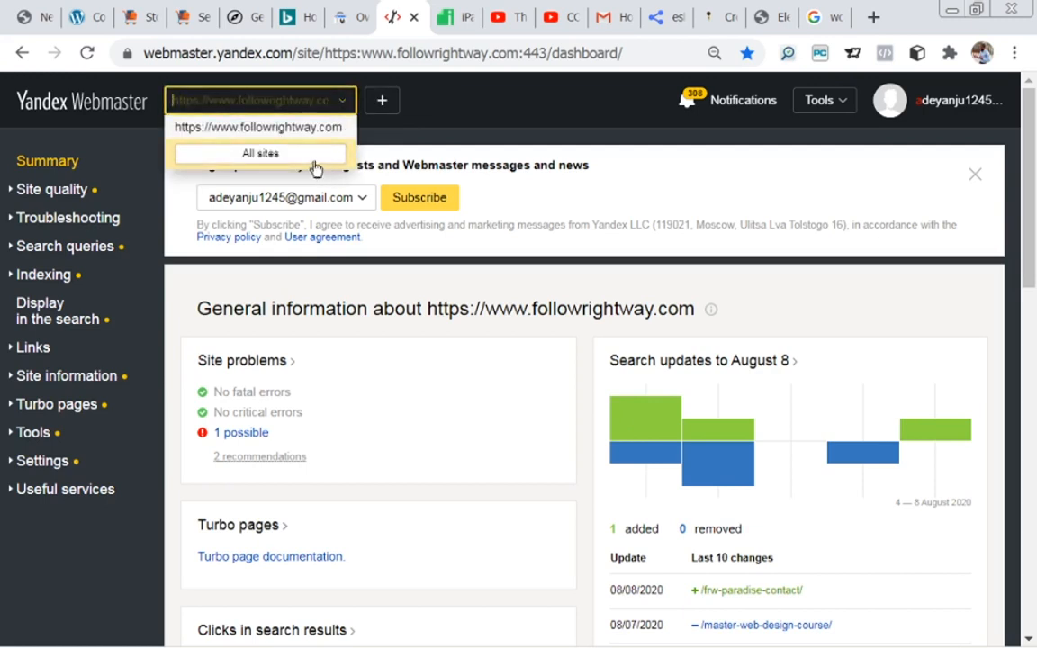
click(509, 110)
click(383, 103)
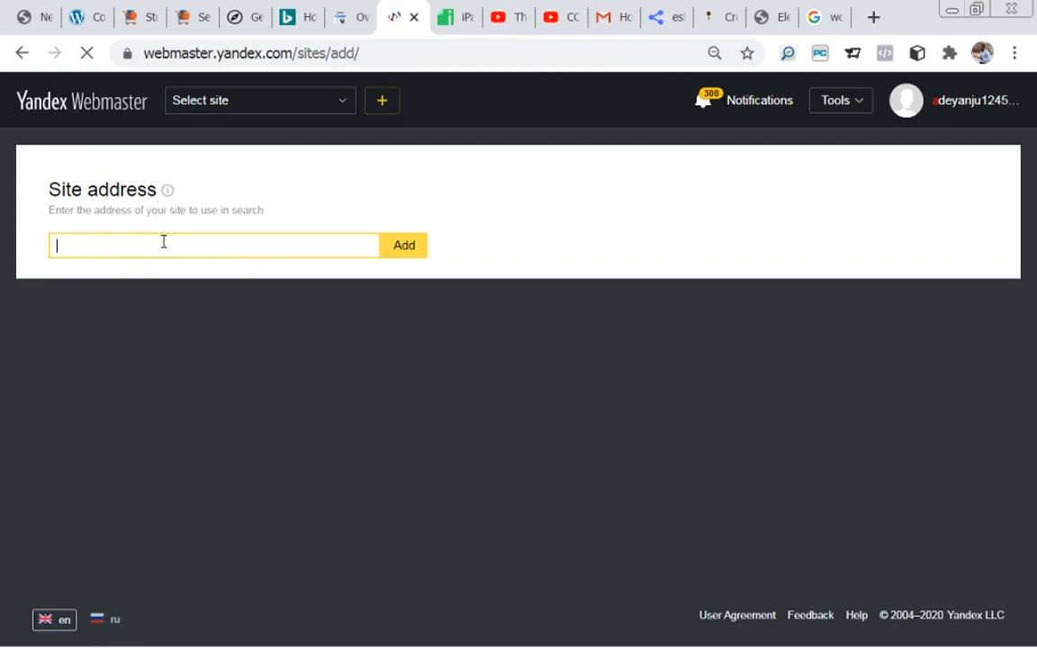
click(230, 17)
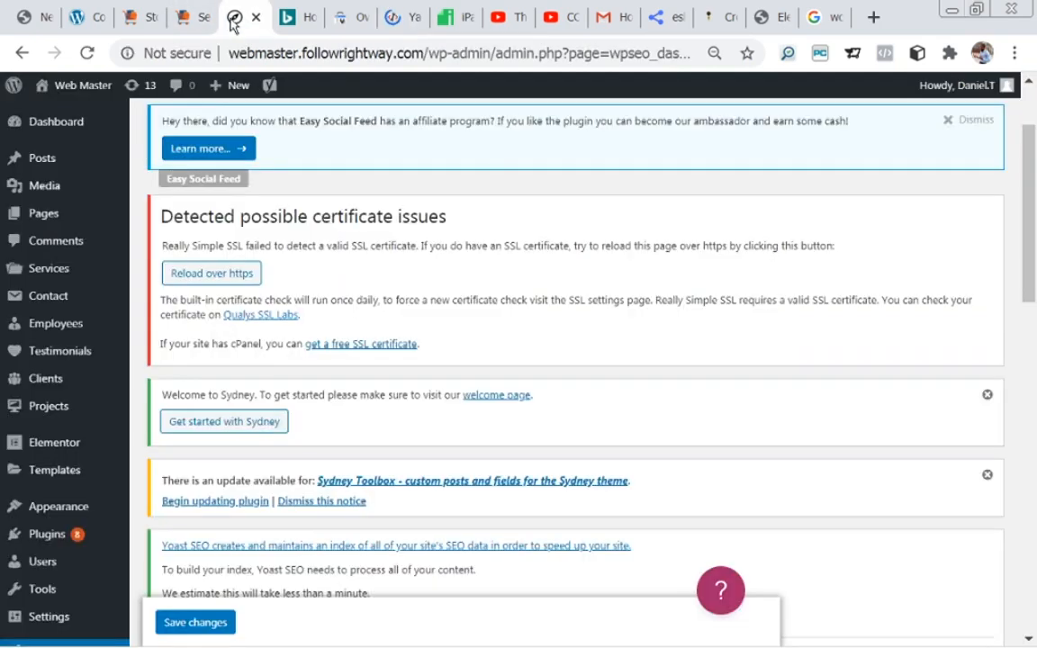
click(237, 54)
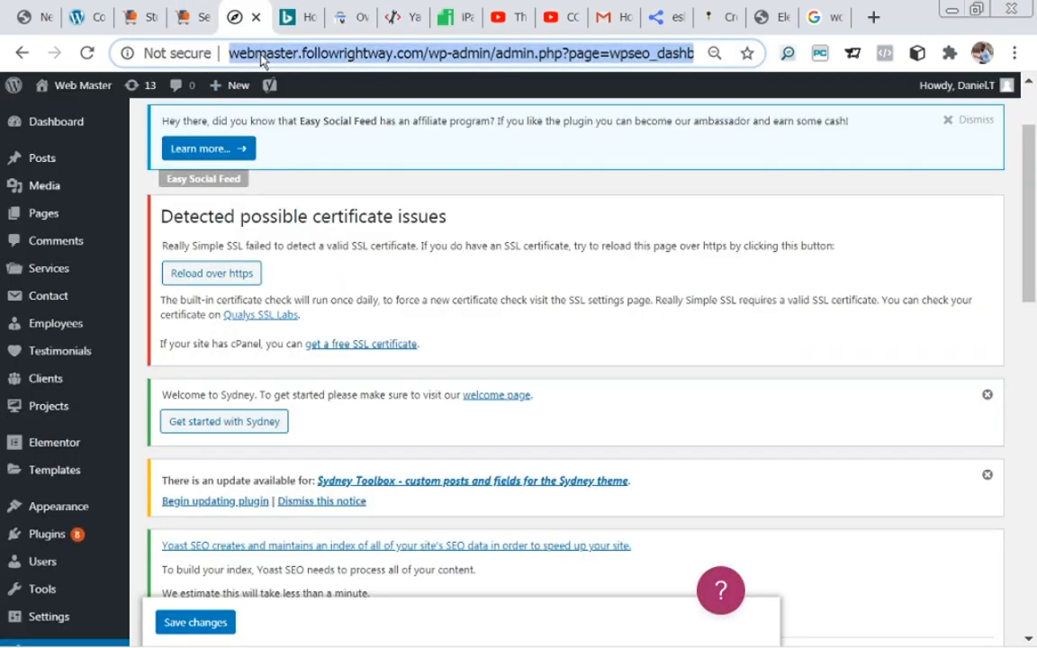
click(335, 52)
drag(461, 53, 192, 54)
key(ctrl+c)
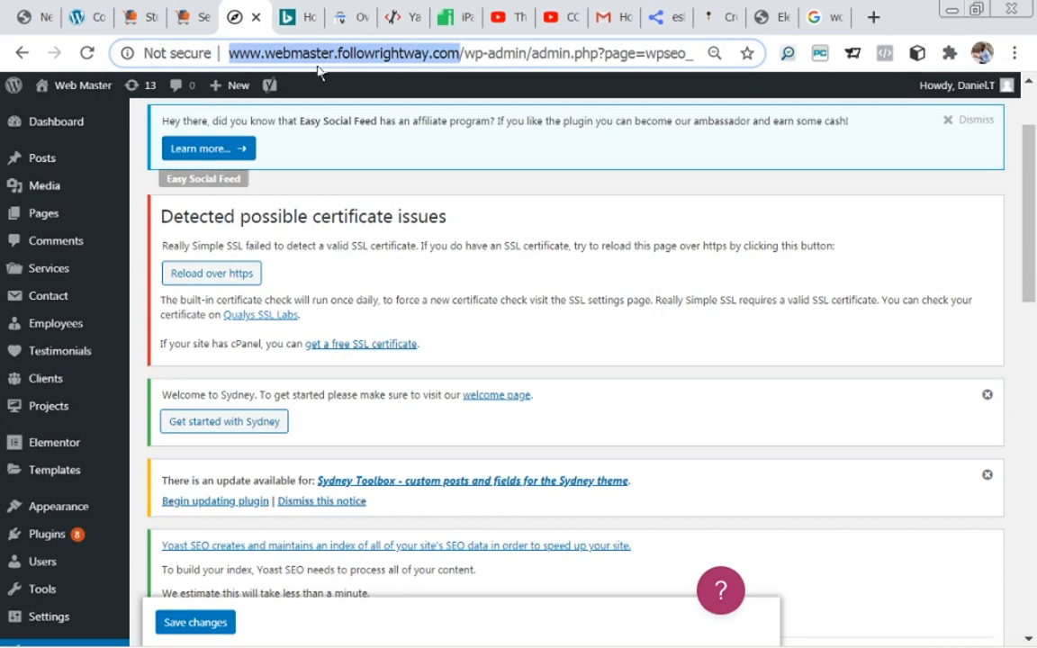
click(394, 27)
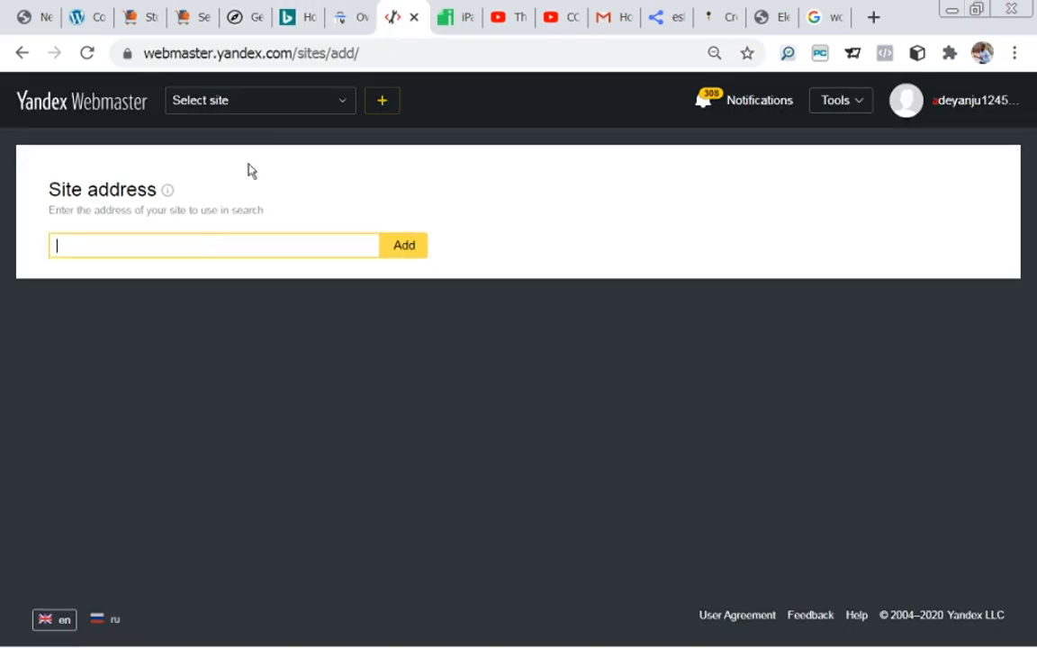
click(199, 244)
key(ctrl+v)
key(BackSpace)
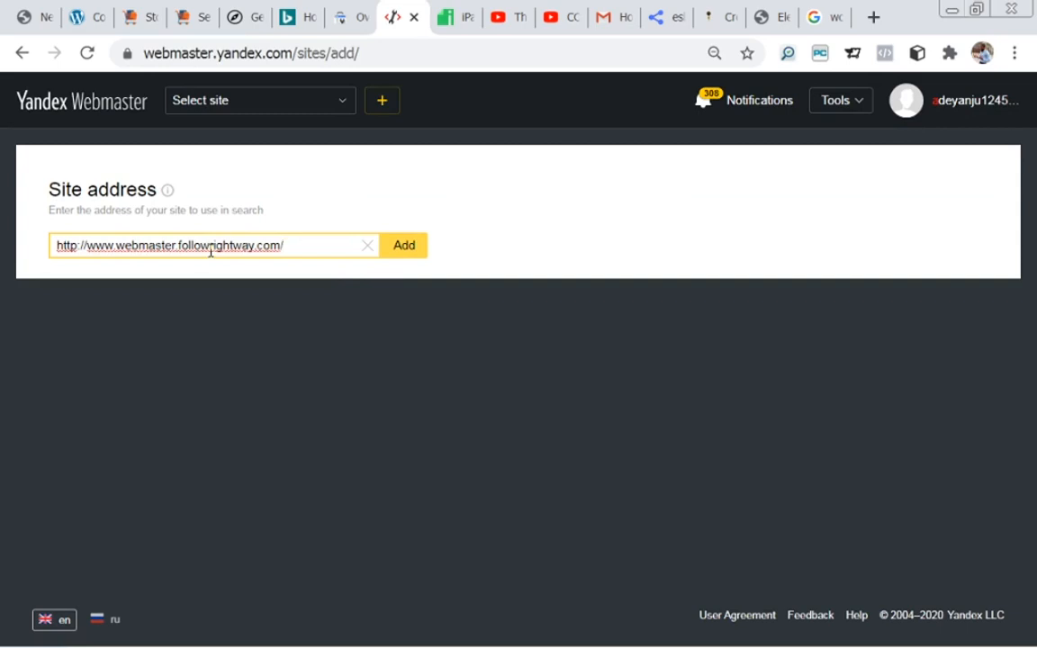
click(403, 255)
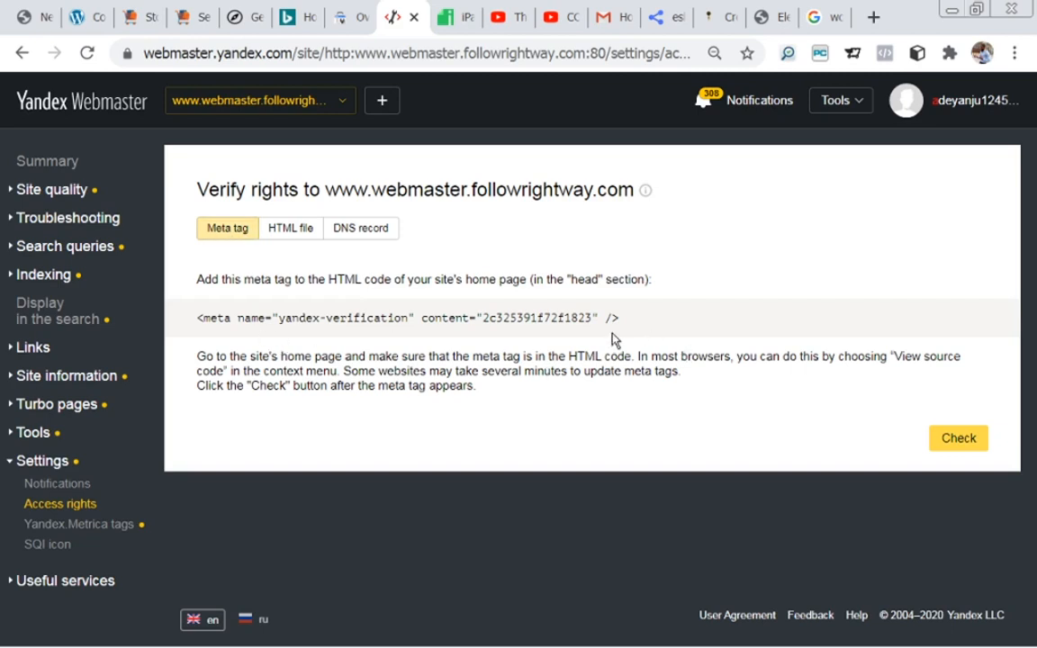
Step: Copy only the content code from Yandex's verification meta tag
drag(598, 317, 195, 317)
click(358, 354)
drag(486, 318, 592, 317)
key(ctrl+c)
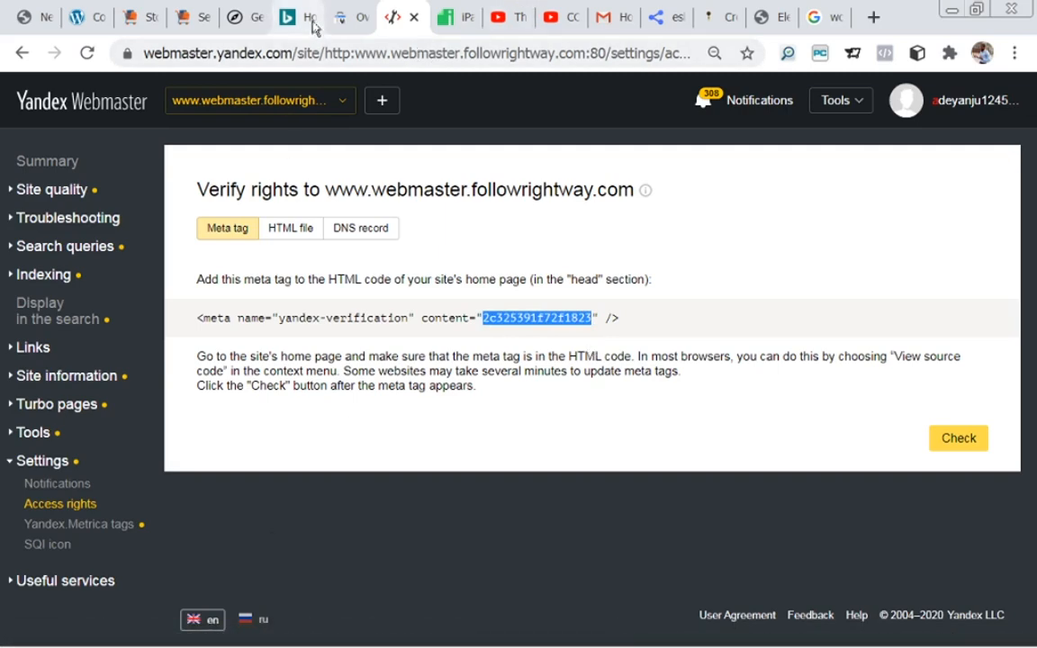
Step: Switch to Yoast SEO's Webmaster Tools settings, paste the copied code as the Yandex verification code and save the changes
click(248, 22)
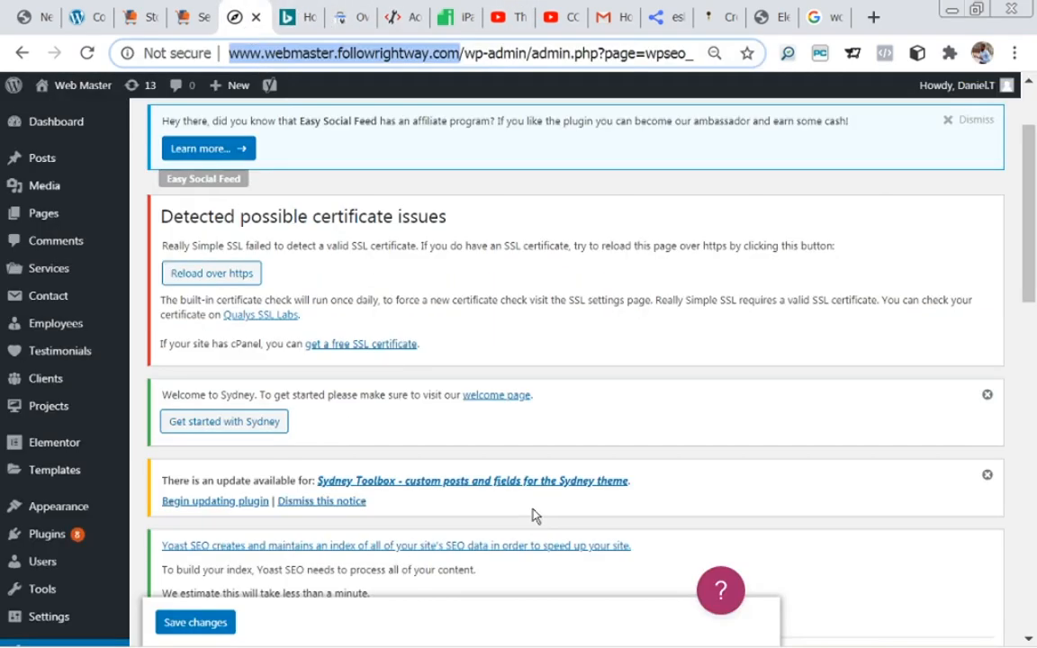
drag(1031, 243, 1034, 419)
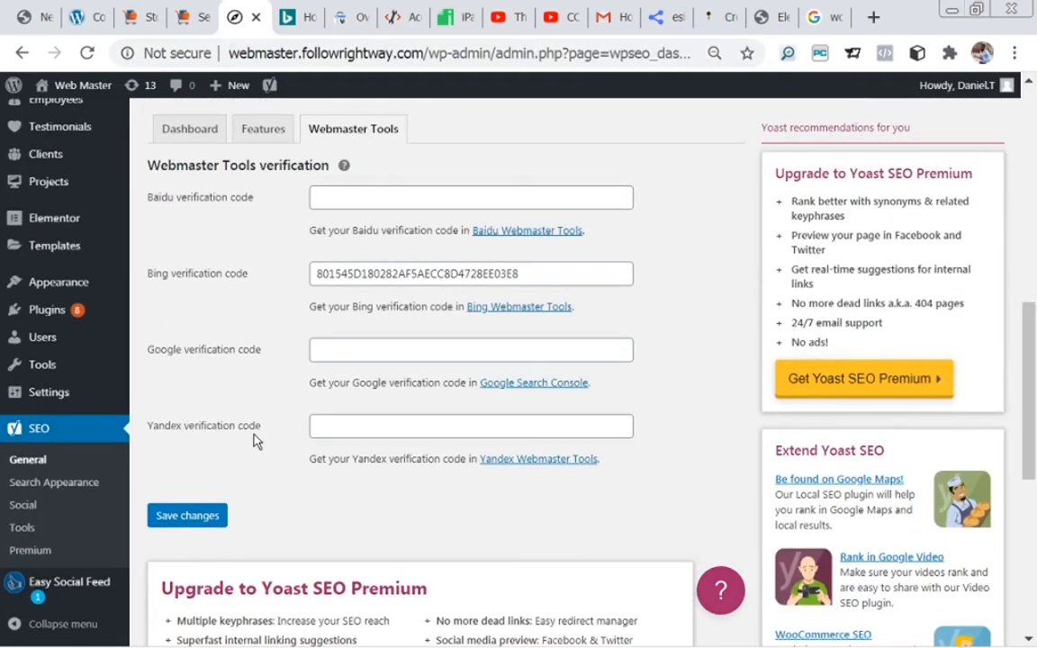
click(362, 423)
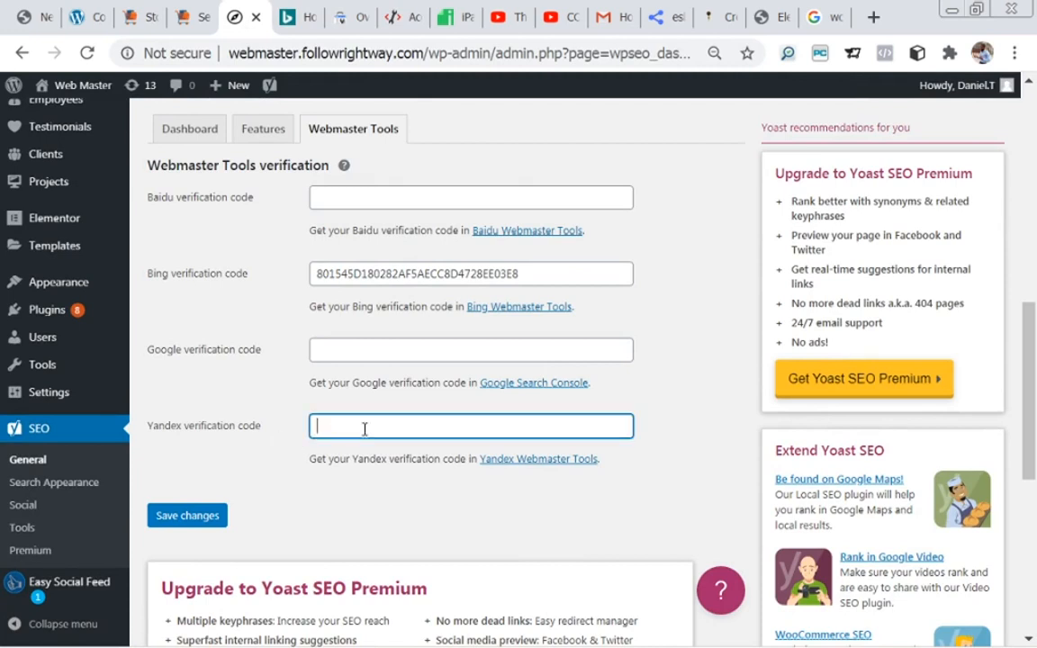
key(ctrl+v)
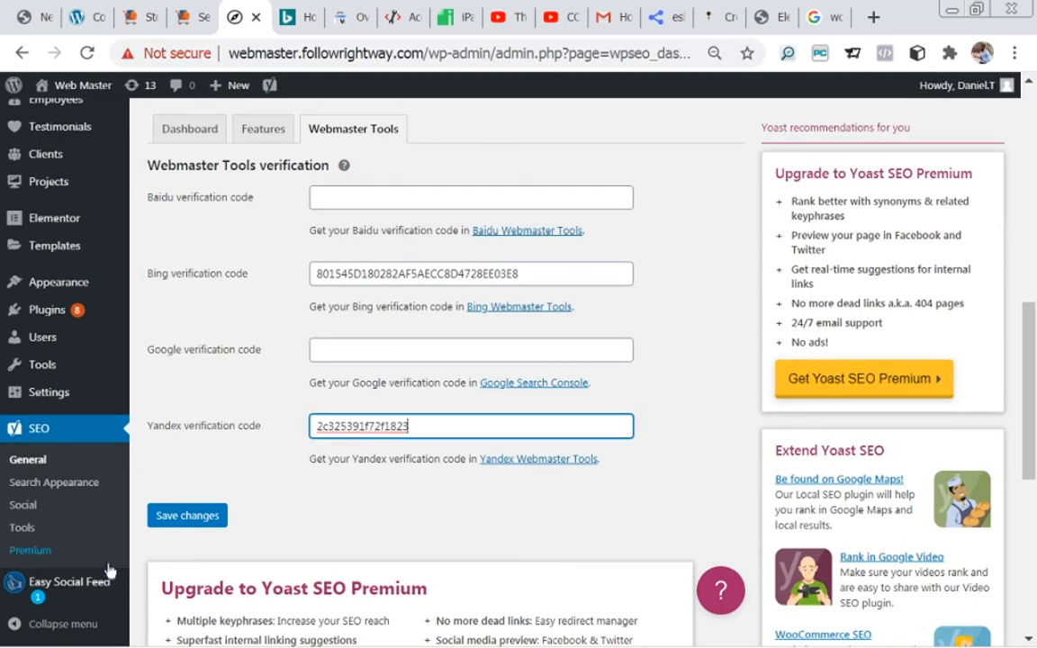
click(163, 520)
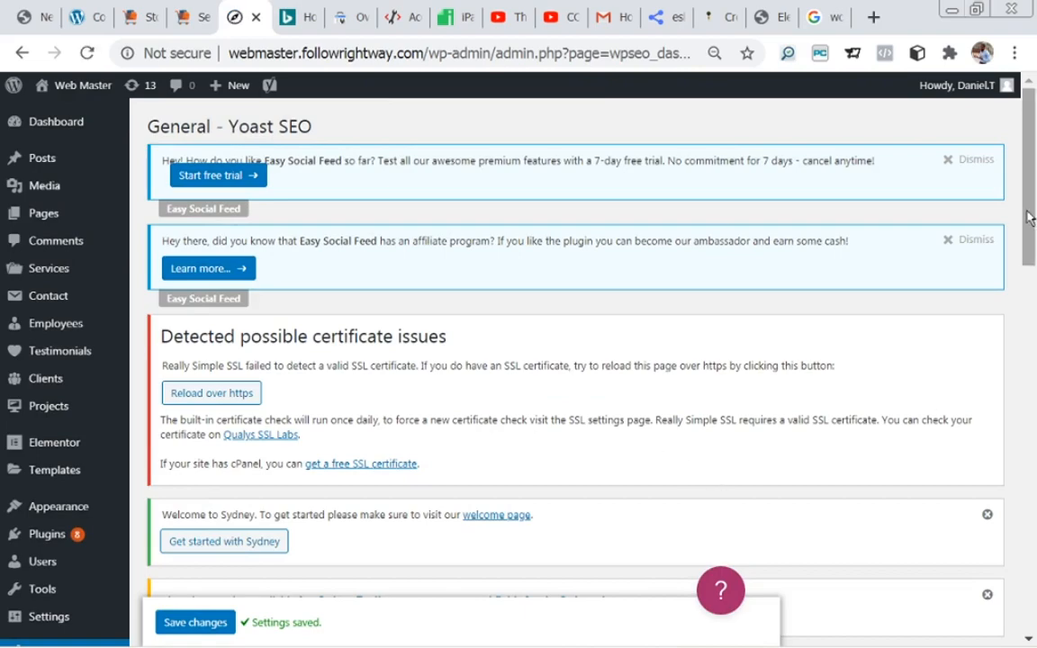
drag(1028, 224, 1032, 394)
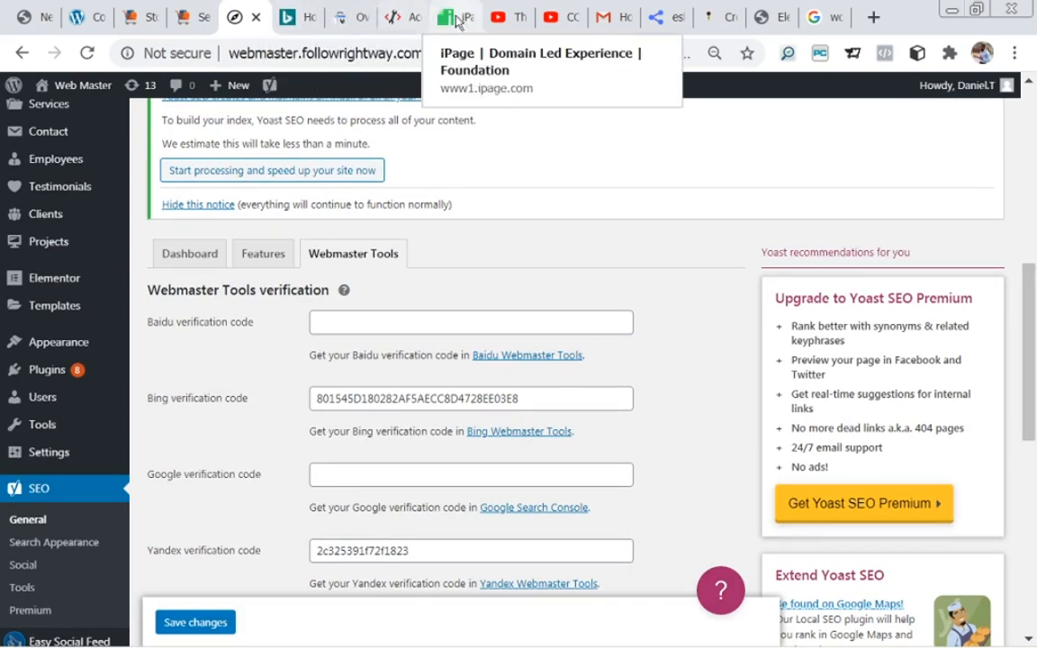
Step: Switch to Google Search Console and try to verify ownership of webmaster.followrightway.com via the DNS record
click(347, 17)
click(720, 550)
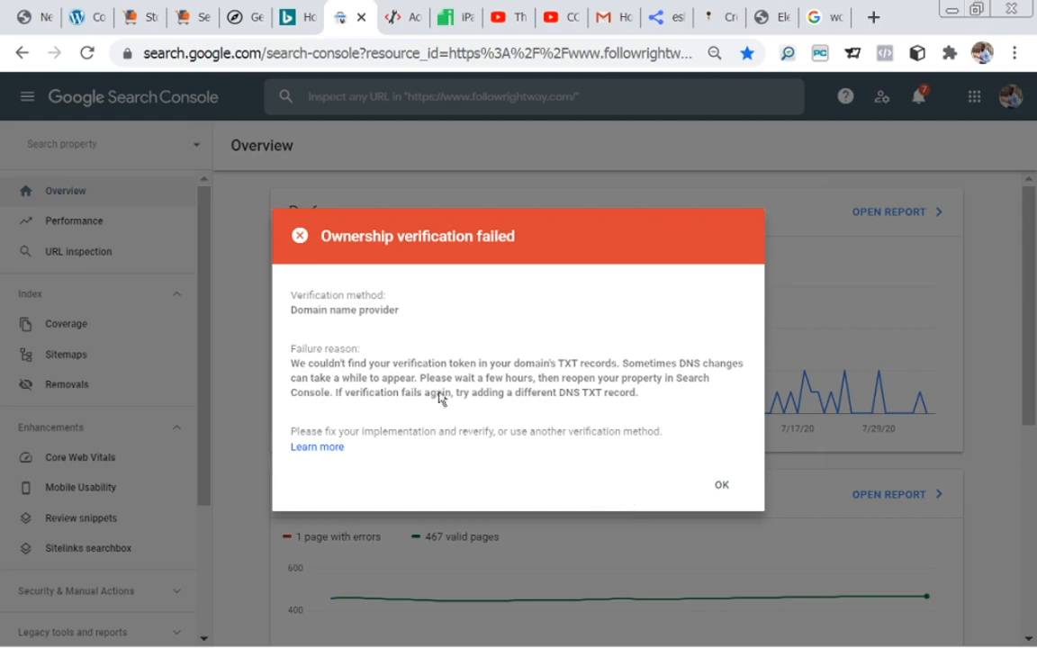
click(724, 491)
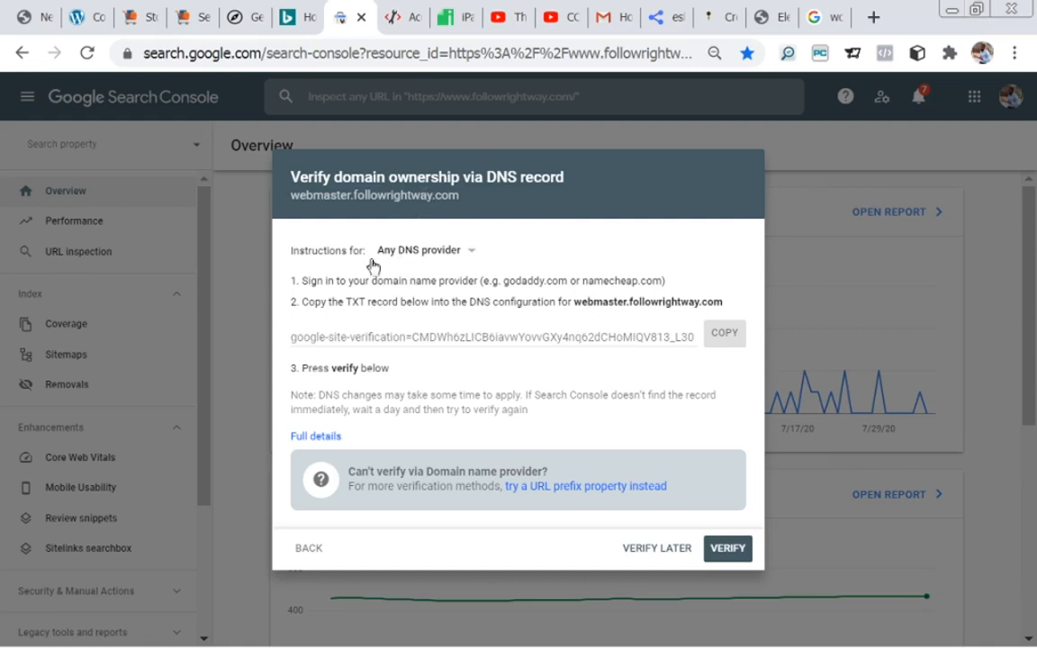
Step: Review the DNS provider choices for the verification instructions, keeping Any DNS provider selected
click(470, 259)
click(470, 204)
click(472, 254)
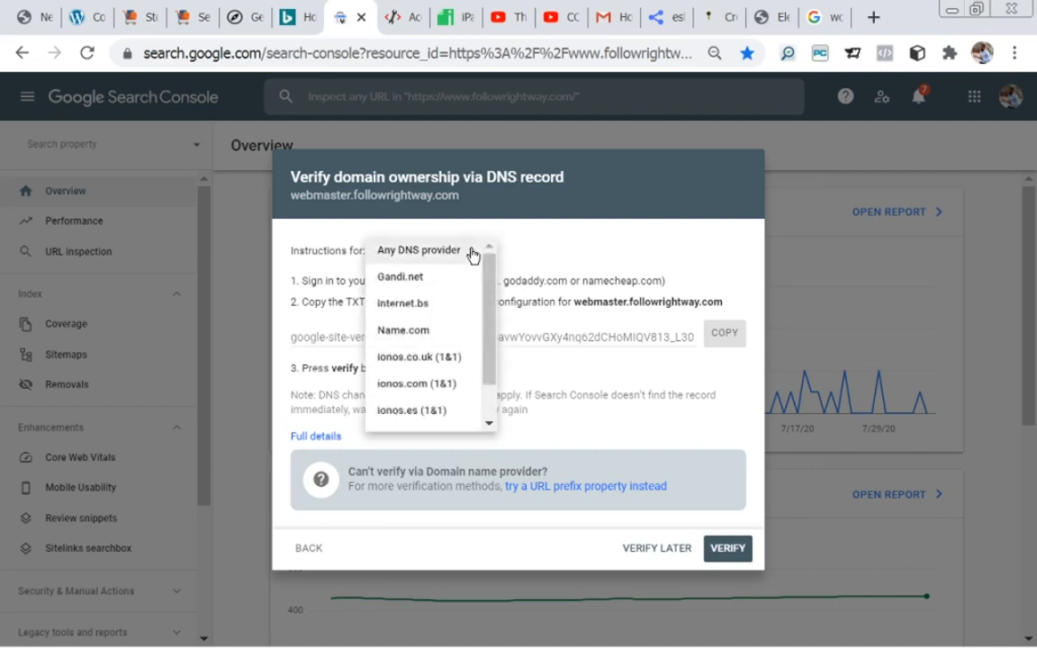
click(399, 253)
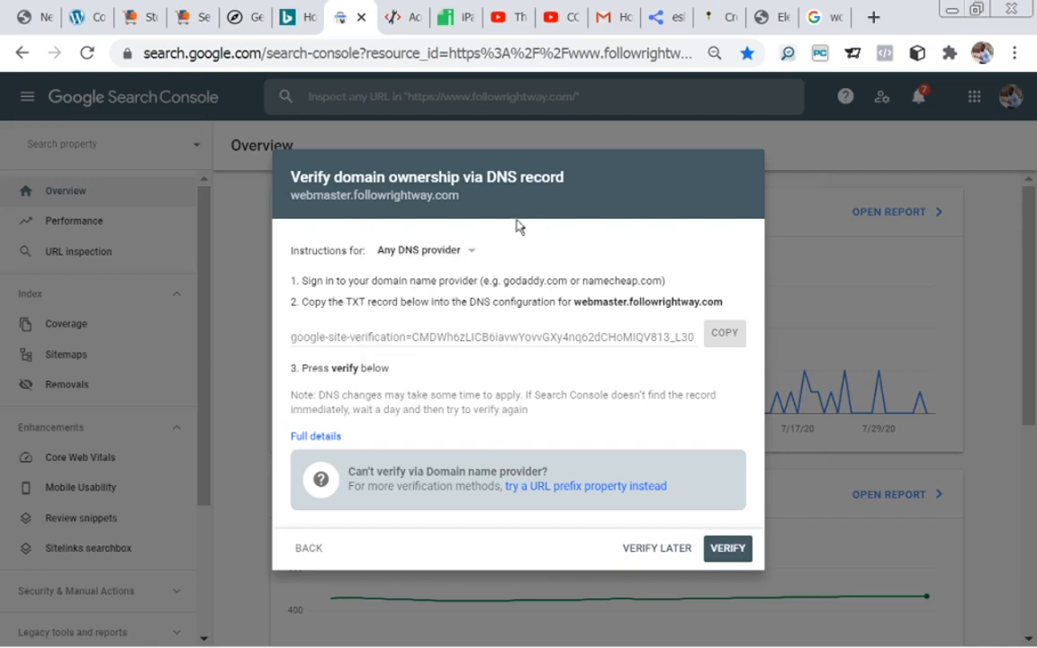
Step: Compare Bing Webmaster's list of verification methods with Google Search Console's DNS record instructions
click(294, 20)
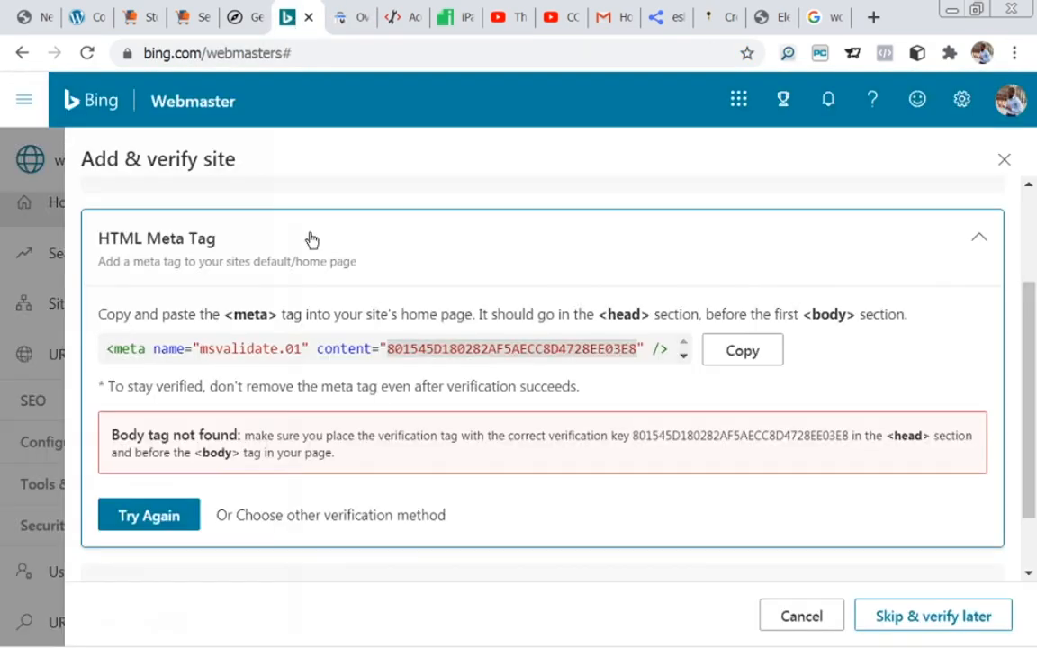
click(980, 247)
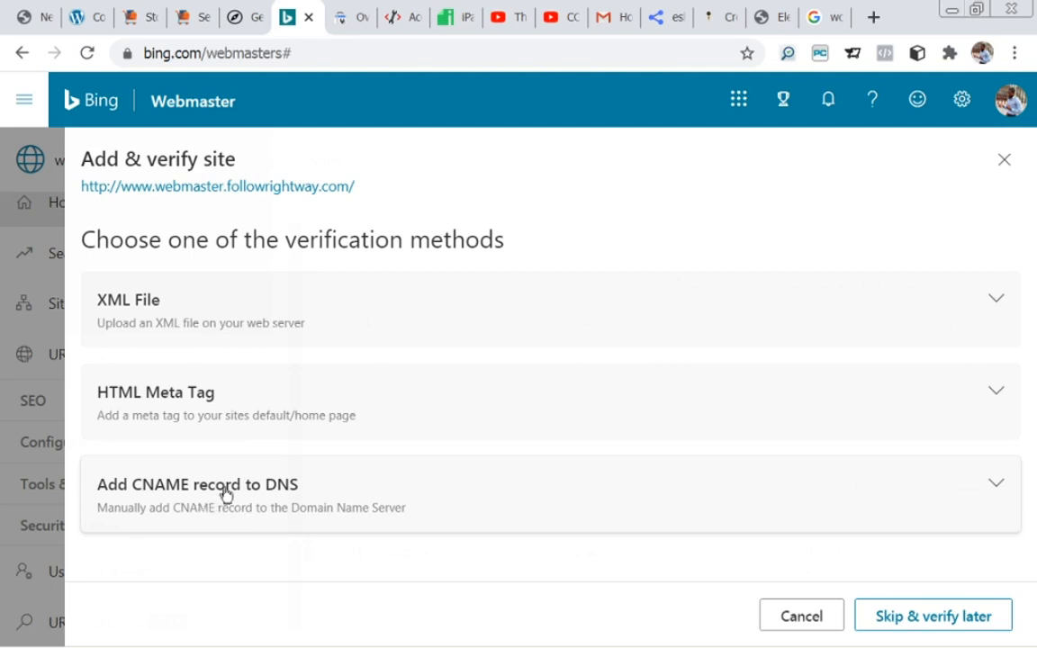
click(341, 20)
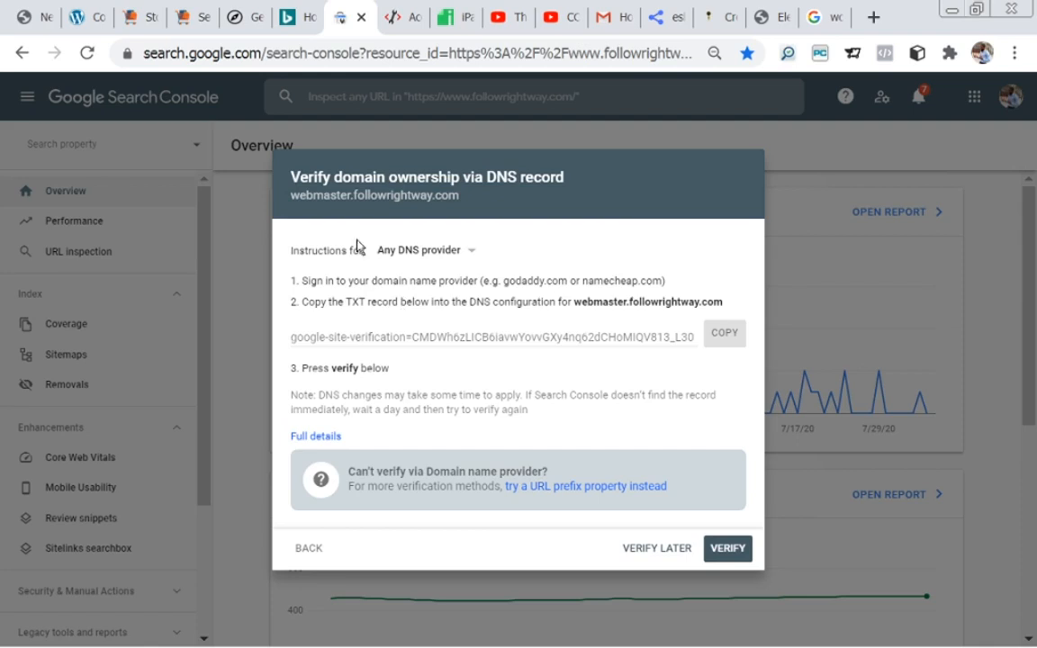
click(288, 16)
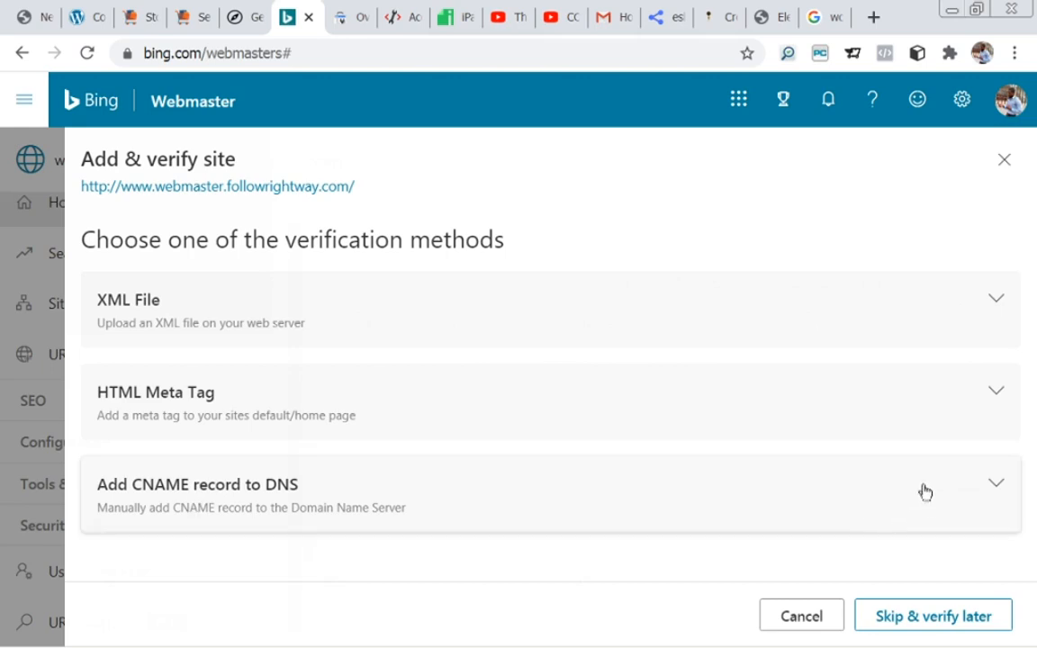
Step: Expand Bing's Add CNAME record to DNS method and examine the required record name and value
click(994, 492)
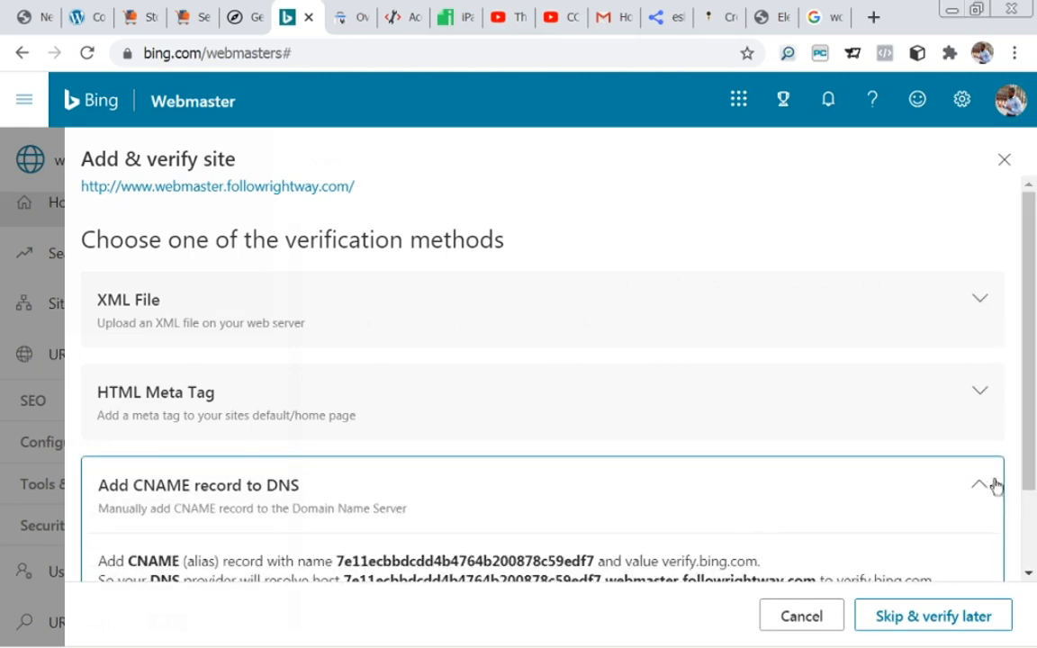
scroll(714, 459, down, 1)
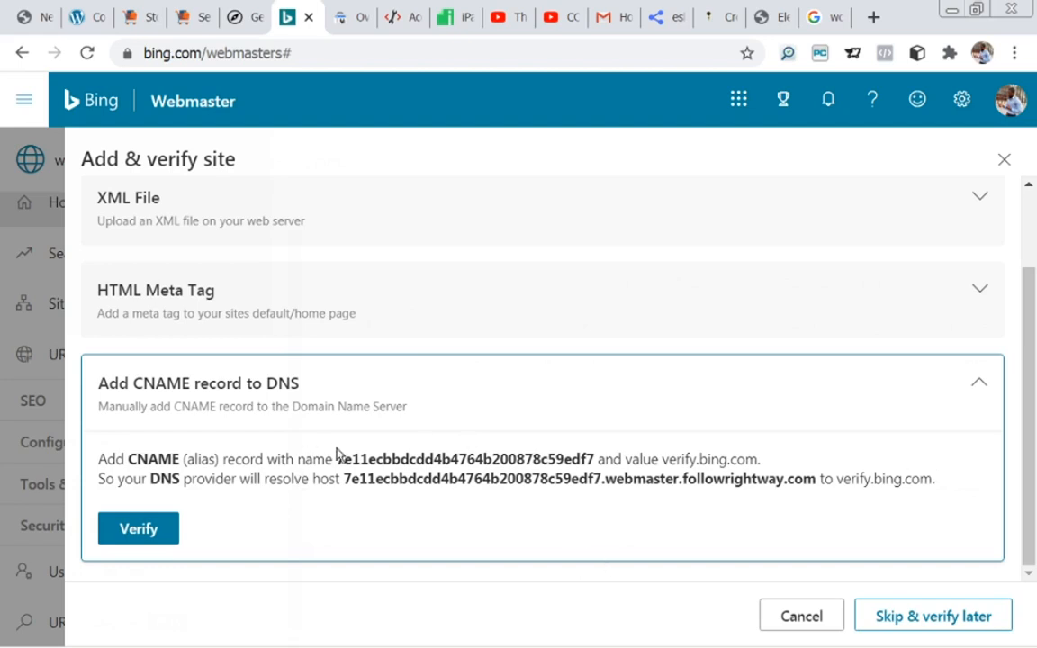
drag(339, 455, 599, 459)
drag(663, 460, 763, 450)
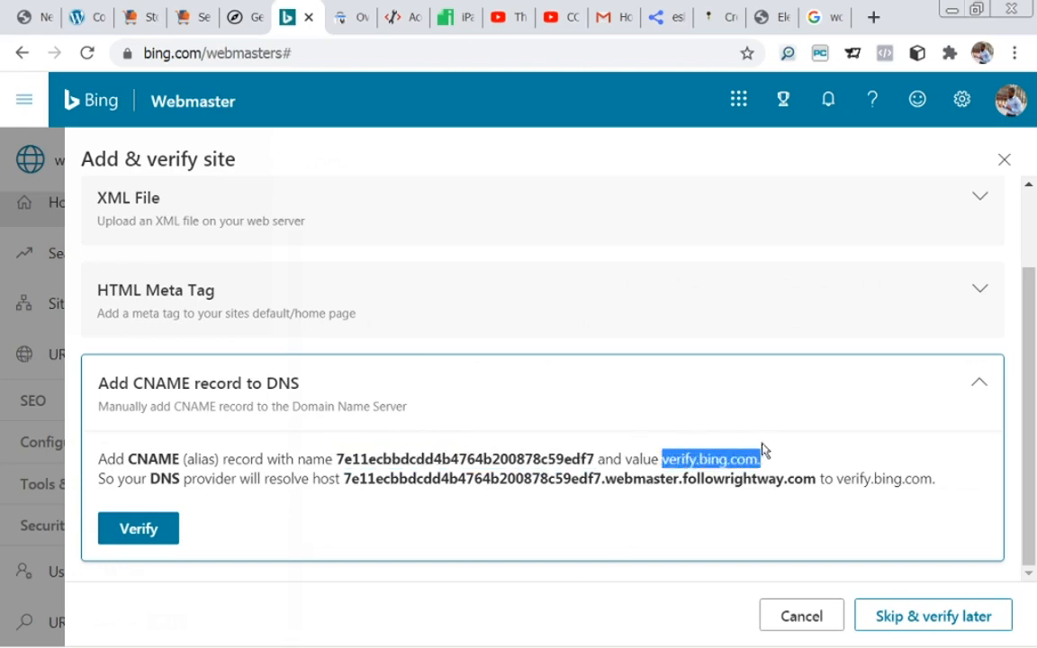
Step: Collapse the CNAME method and expand Bing's HTML Meta Tag method down to its verification retry option
click(702, 413)
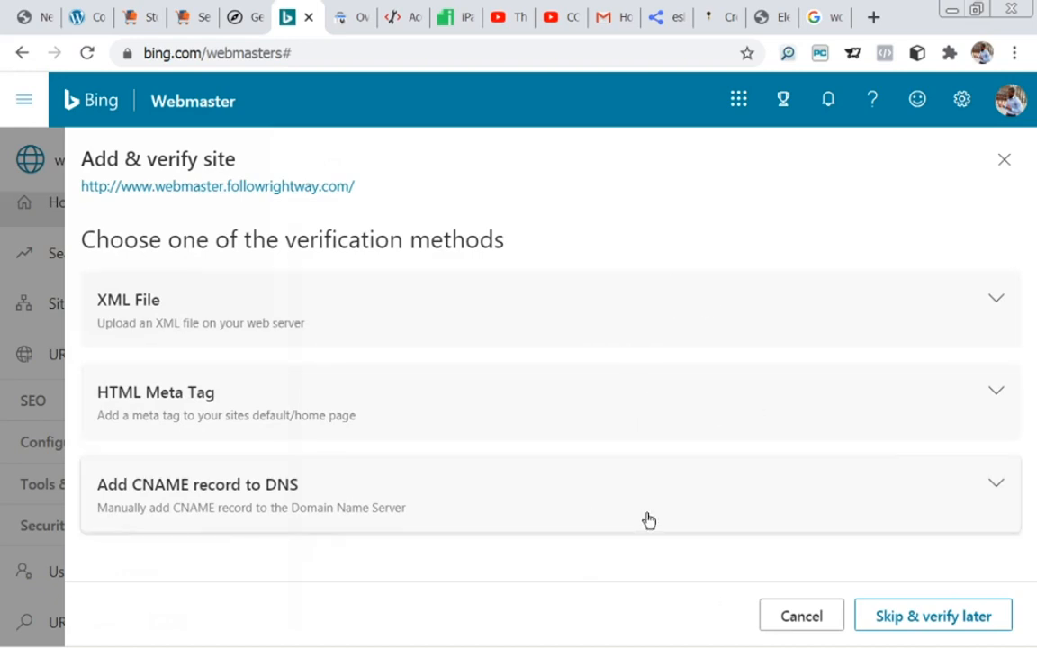
click(321, 419)
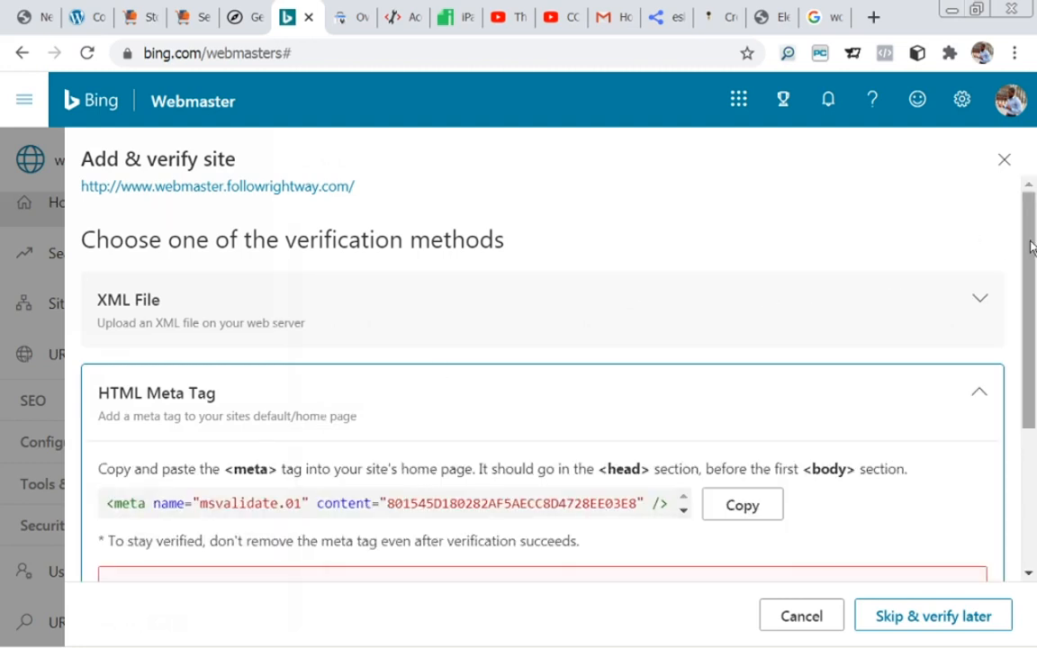
drag(1026, 246, 1034, 351)
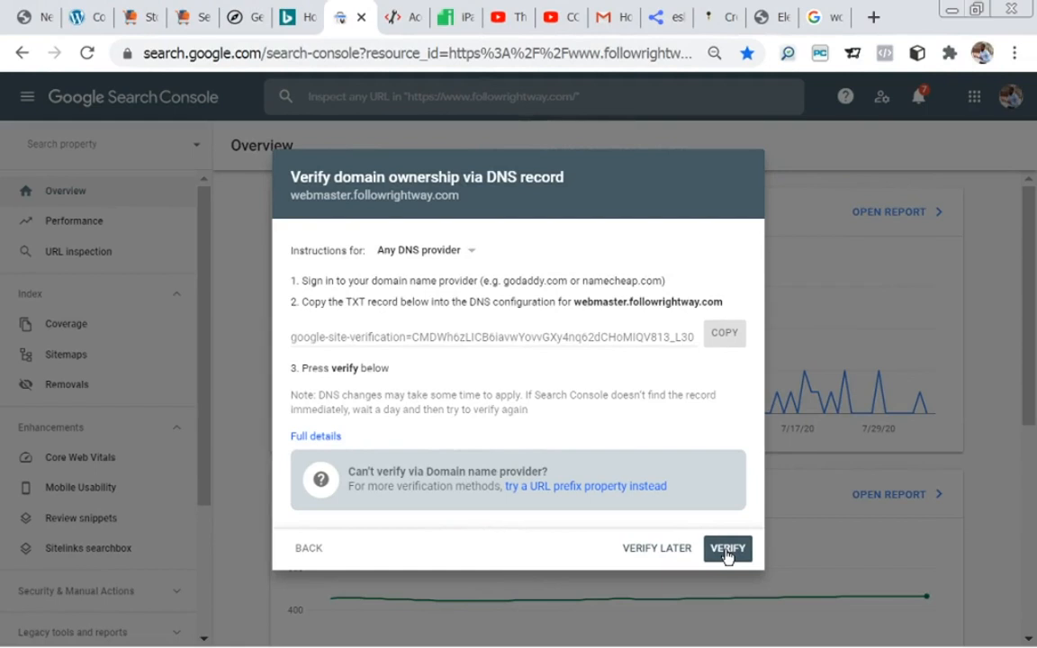
Step: Switch to Google Search Console, verify webmaster.followrightway.com via the DNS record and finish the verification dialog
click(727, 548)
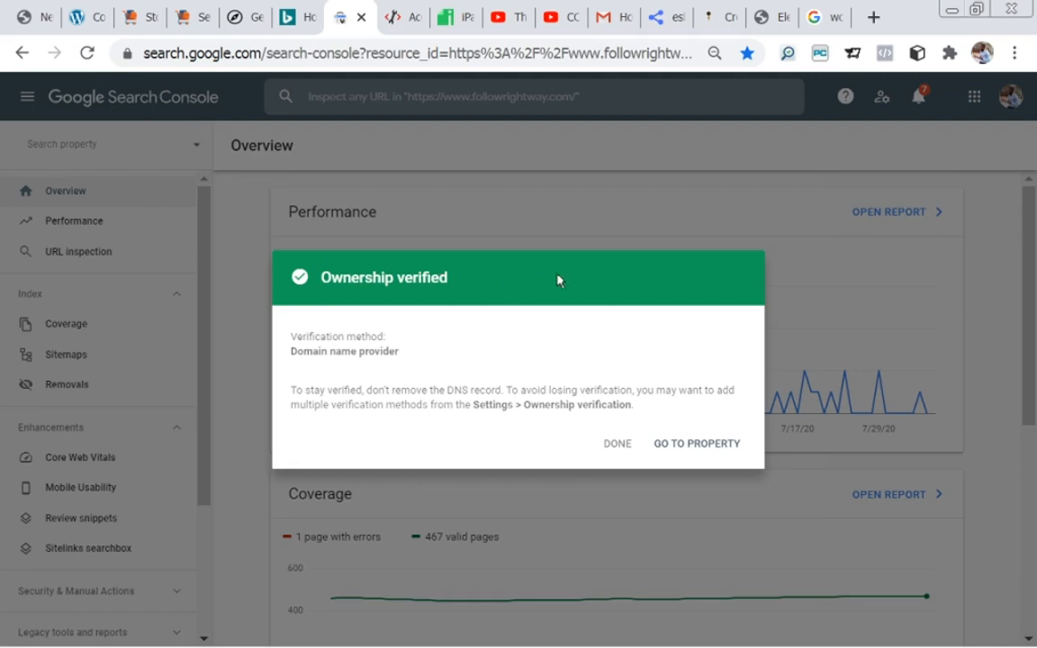
click(618, 444)
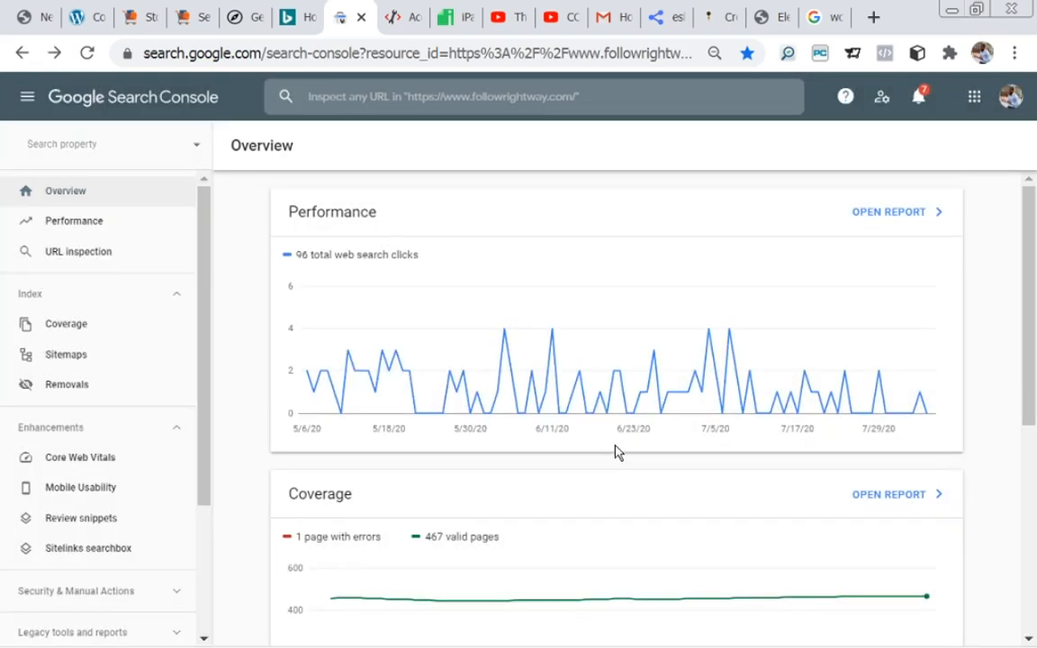
click(291, 24)
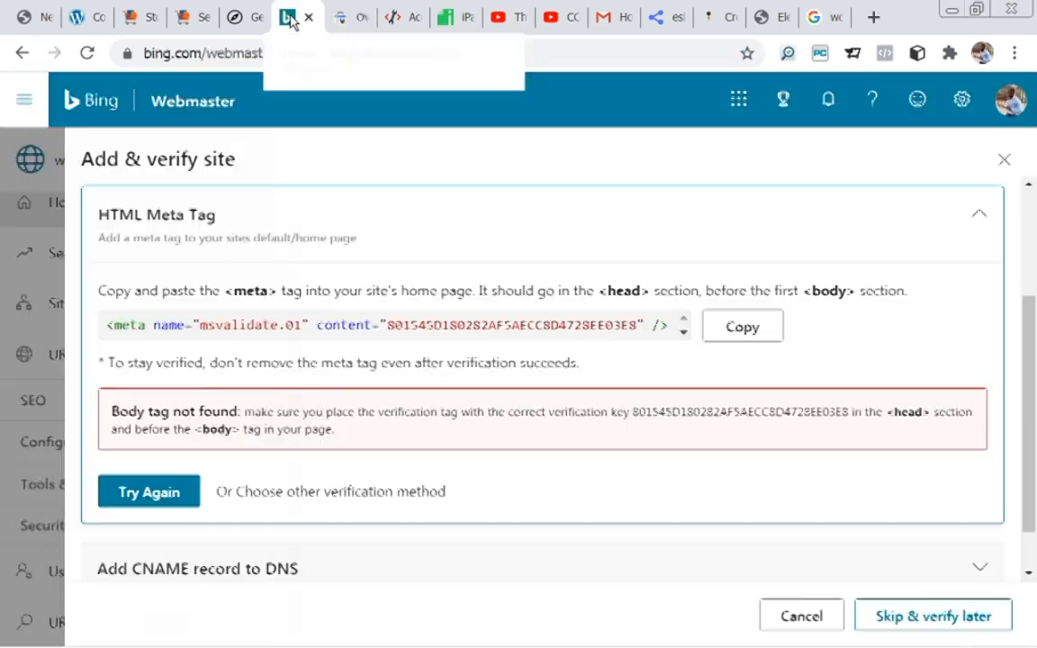
click(140, 493)
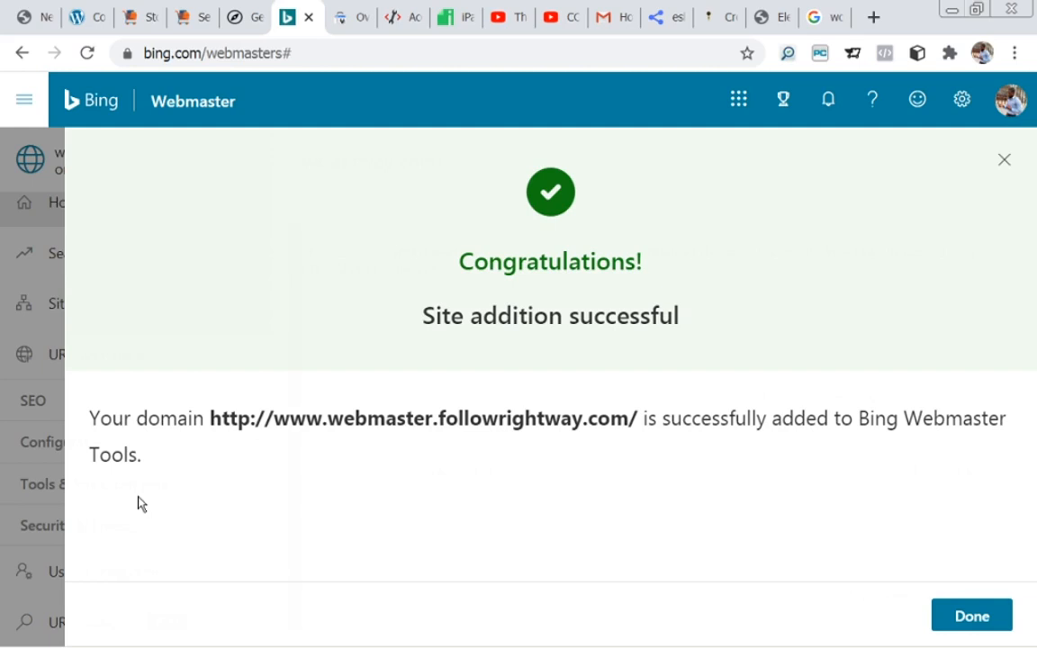
click(971, 616)
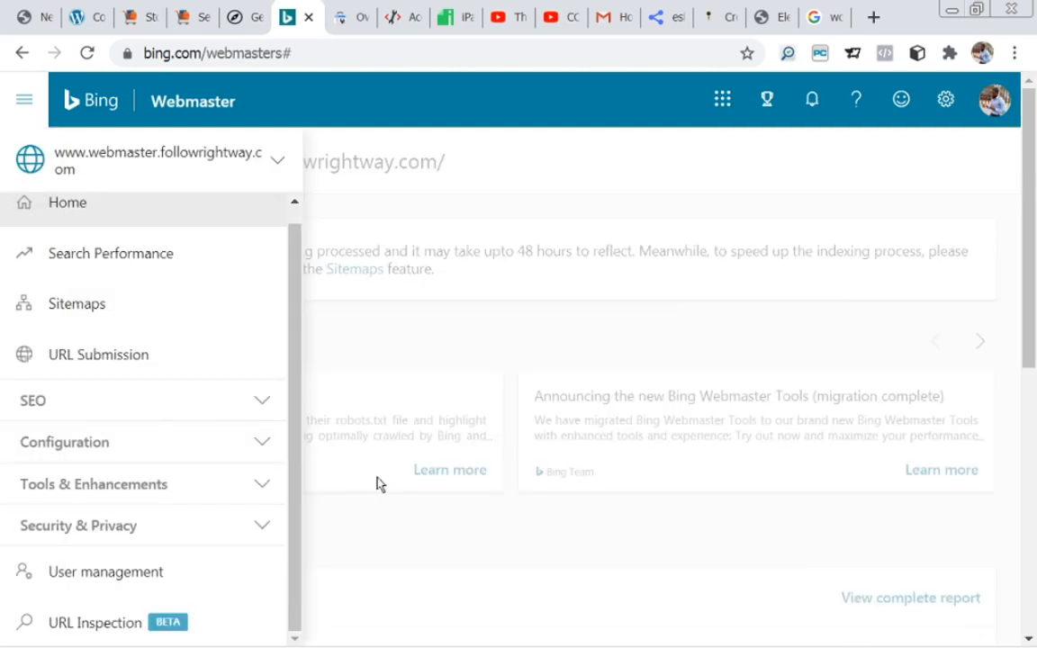
click(280, 165)
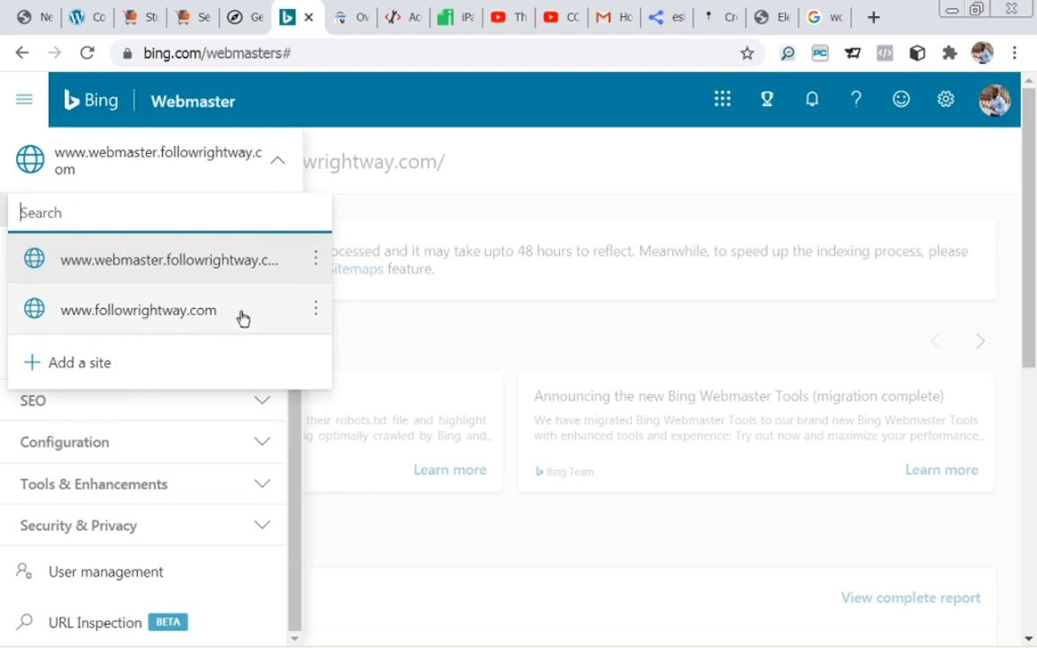
click(314, 263)
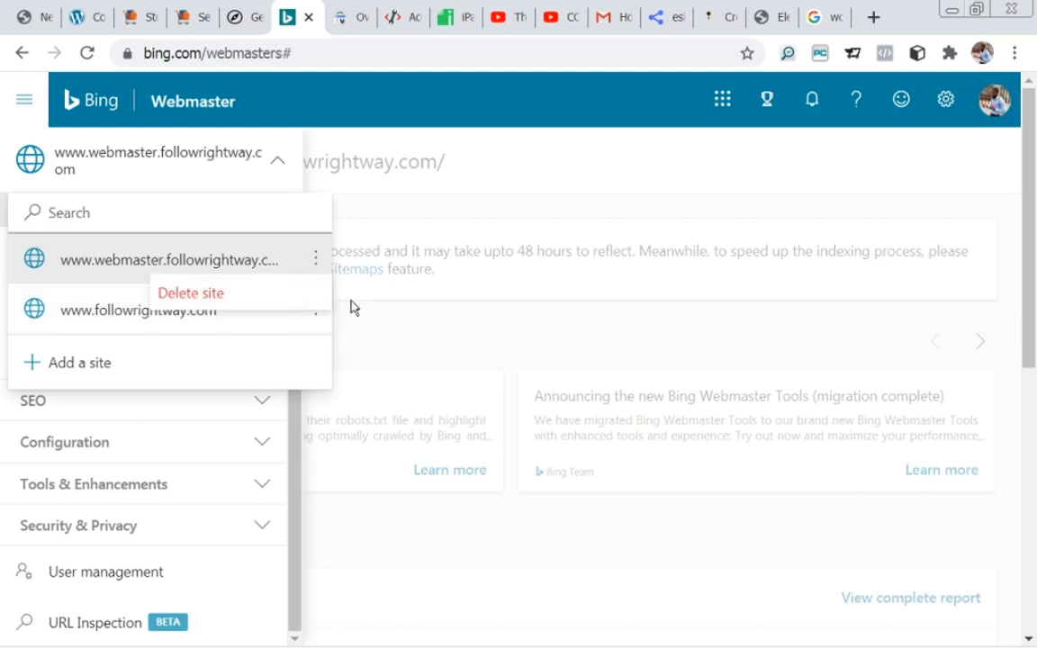
click(428, 200)
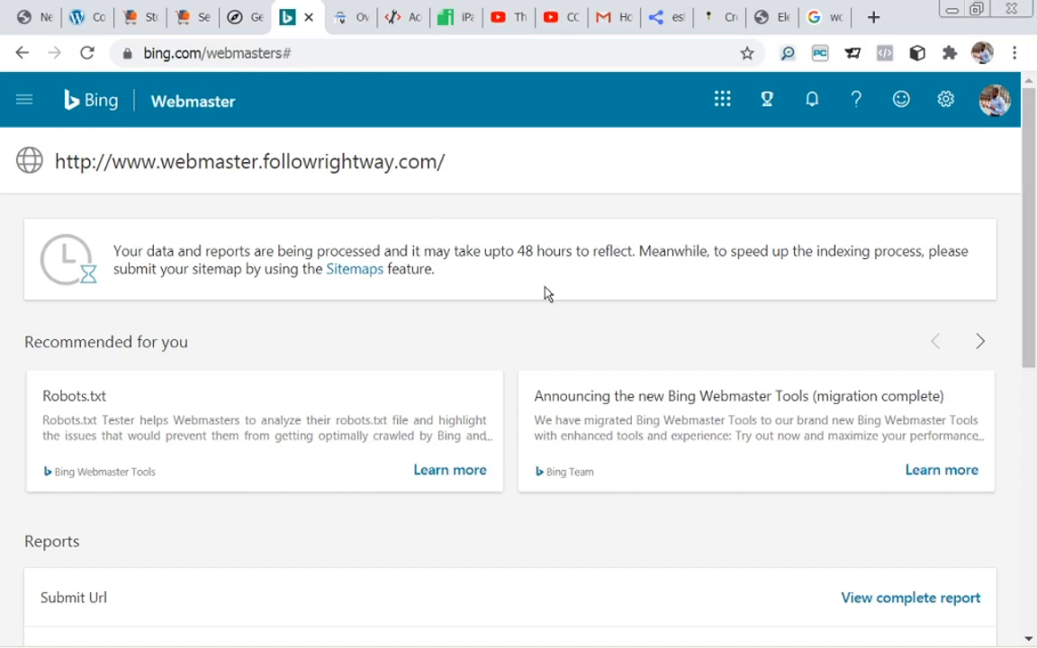
drag(1033, 253, 1026, 283)
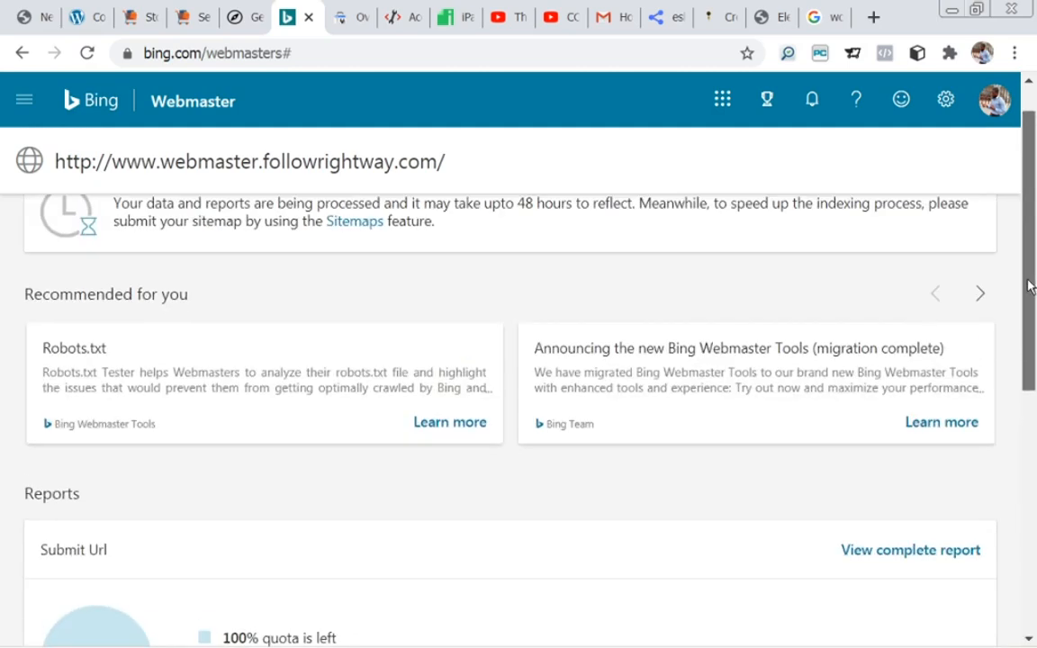
click(395, 23)
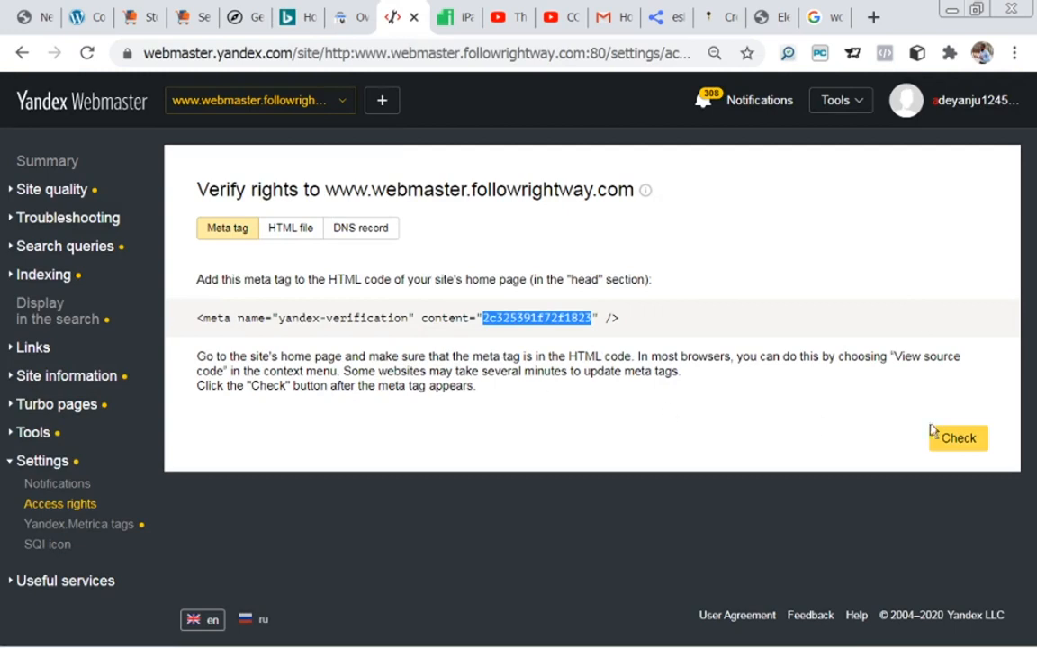
click(956, 441)
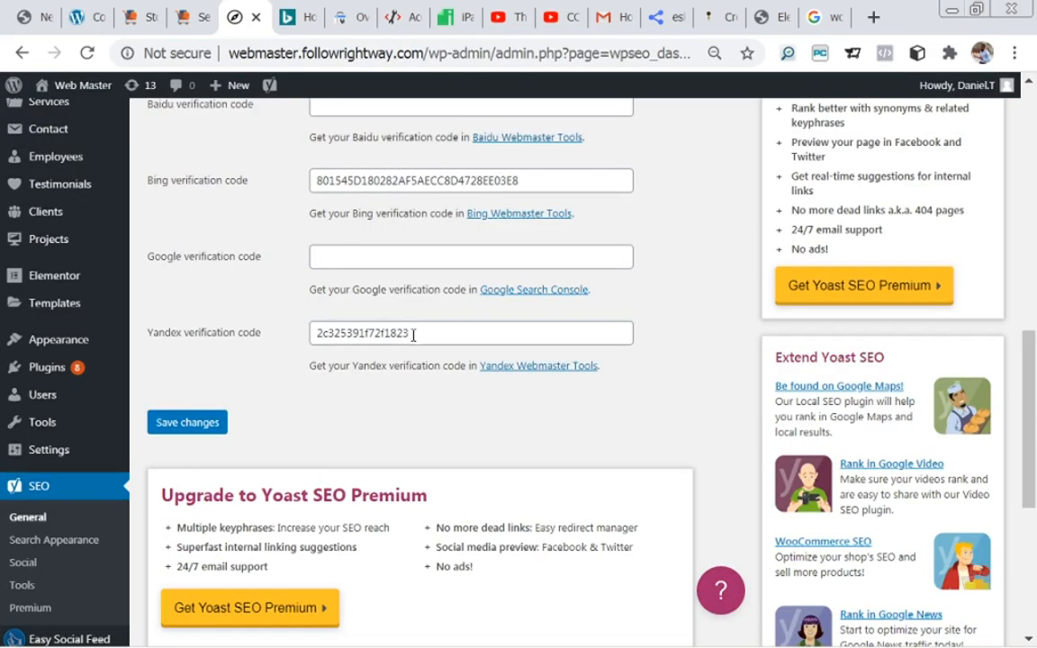
Step: In Yoast SEO's webmaster tools settings, re-enter the Yandex verification code and save the changes
drag(428, 333, 296, 318)
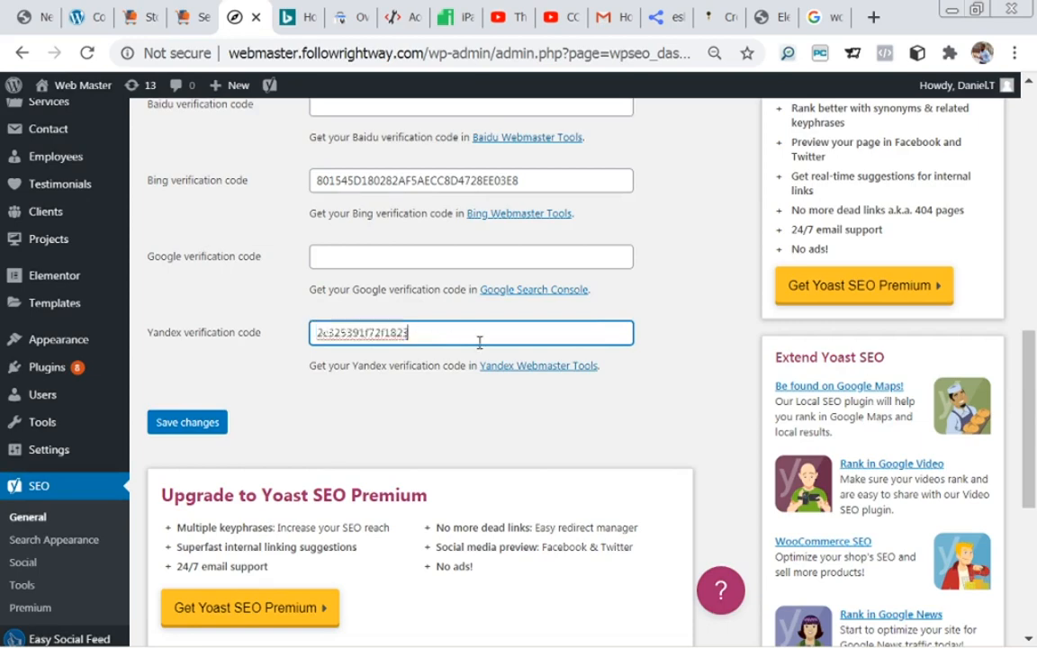
click(187, 424)
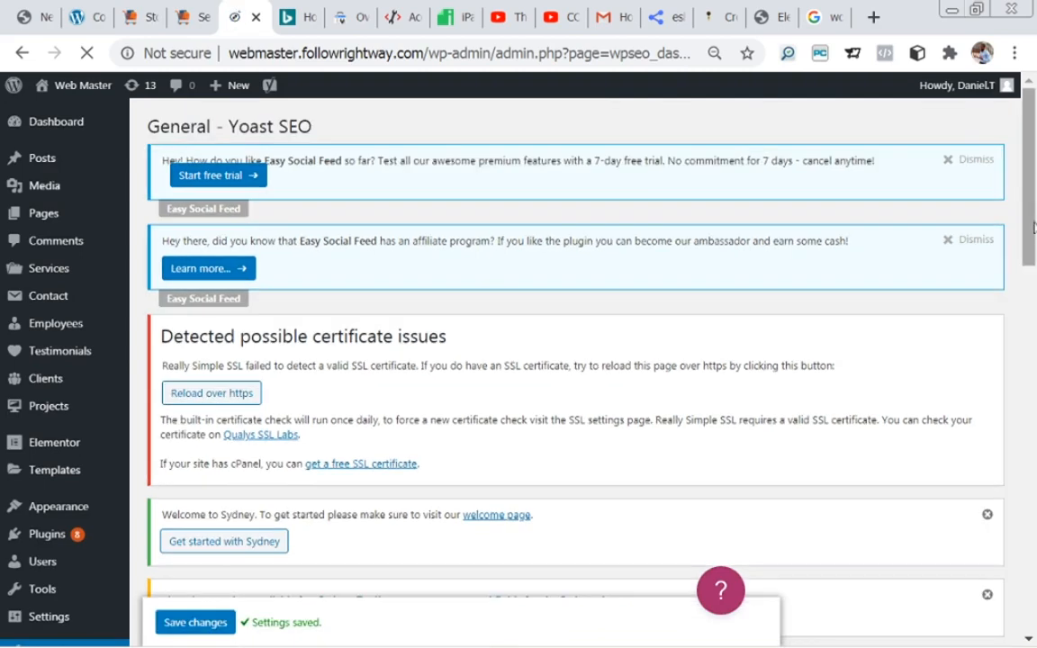
scroll(1034, 236, down, 1)
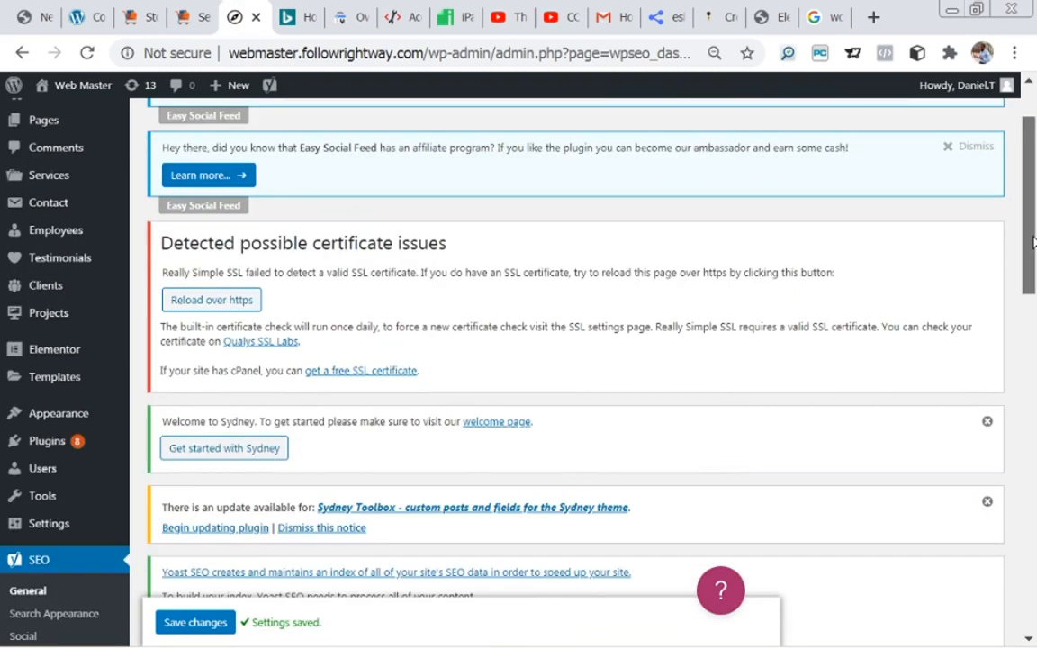
mouse_move(1034, 241)
mouse_down()
mouse_move(1018, 451)
mouse_move(1014, 241)
mouse_move(1023, 227)
mouse_up()
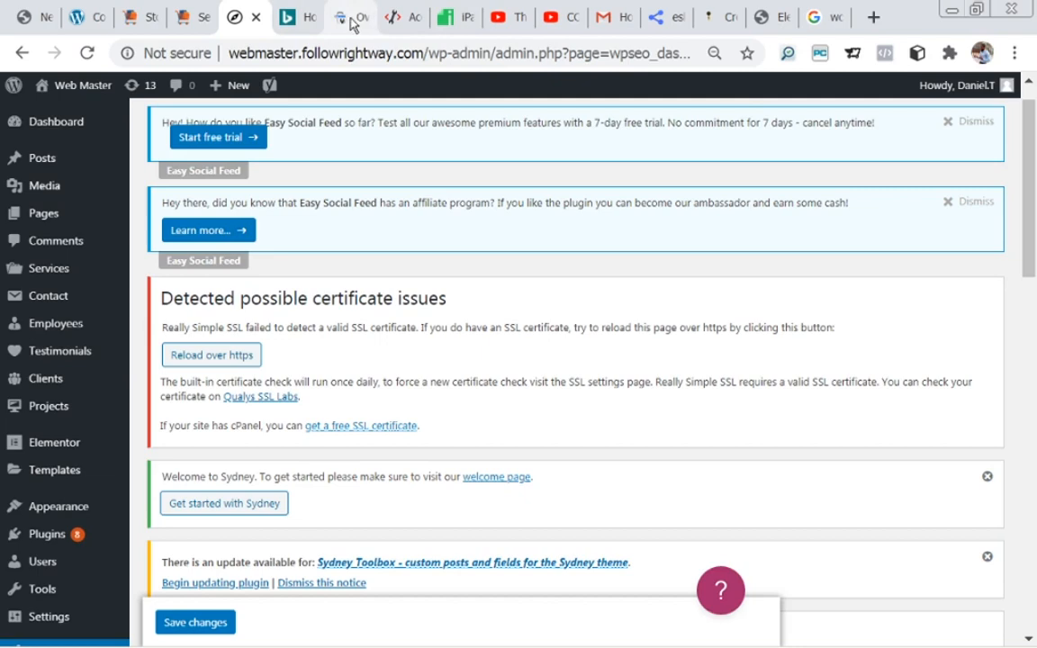
Step: Back in Yandex Webmaster, look at the DNS record method, return to Meta tag and run the verification check again
click(394, 22)
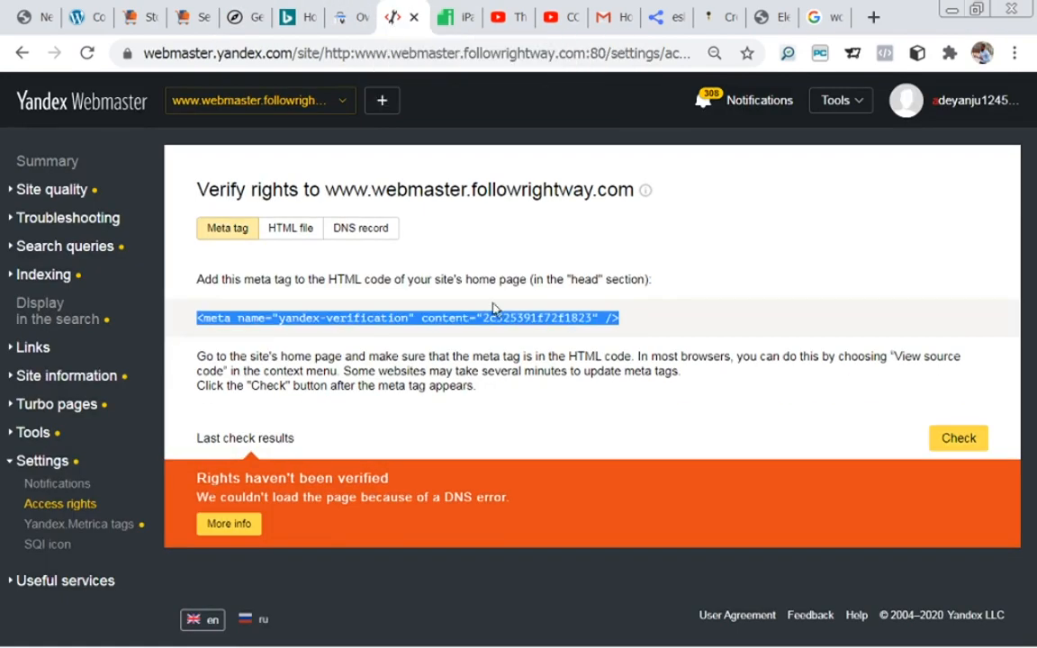
click(369, 235)
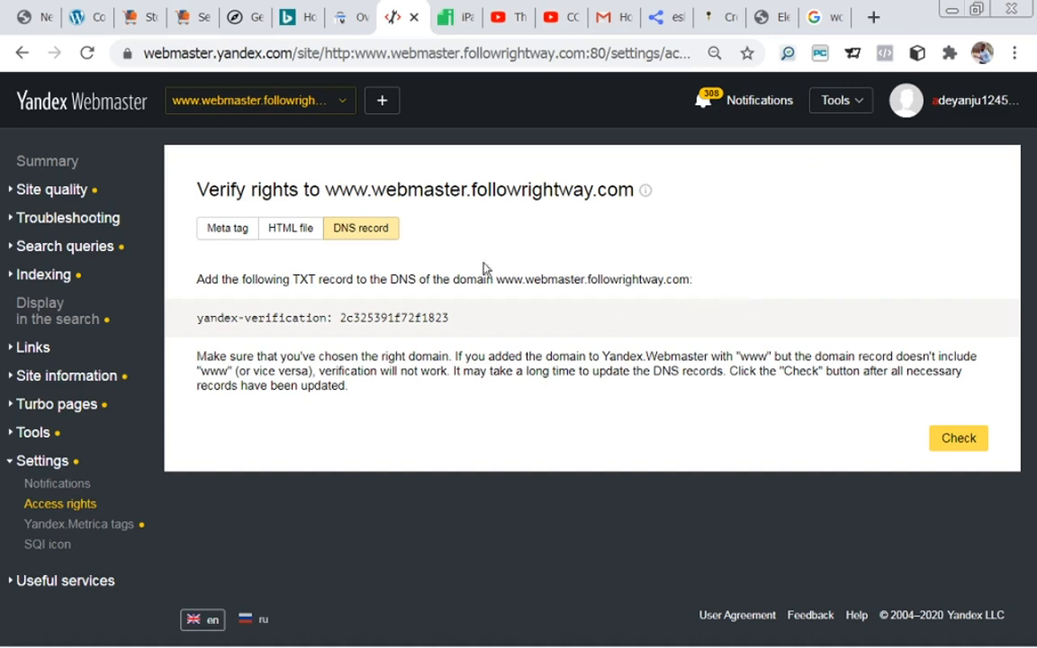
click(209, 231)
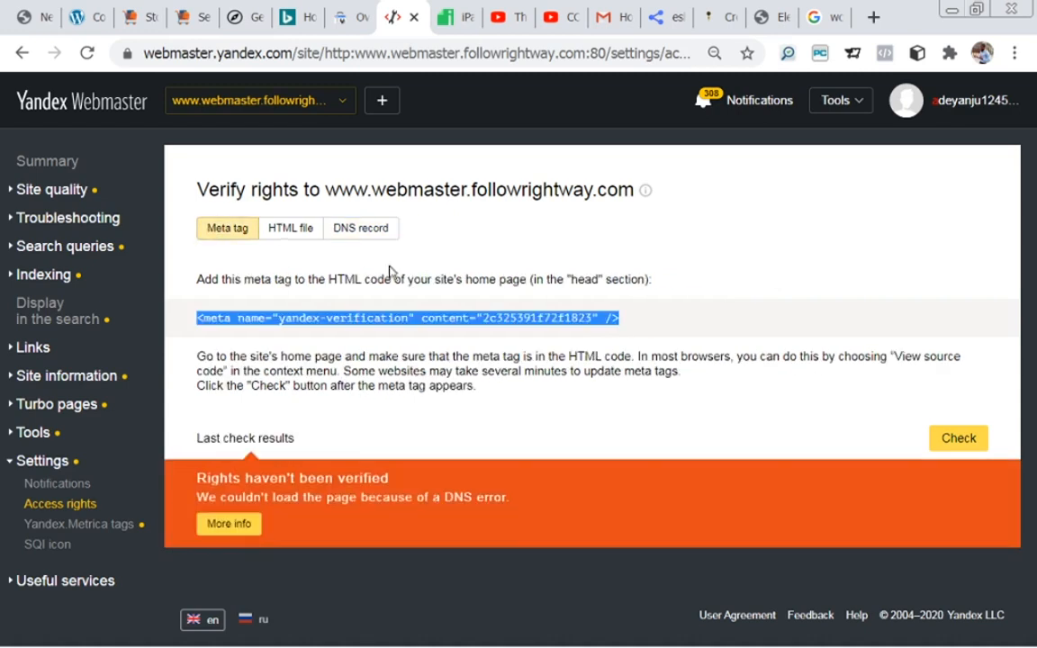
click(960, 444)
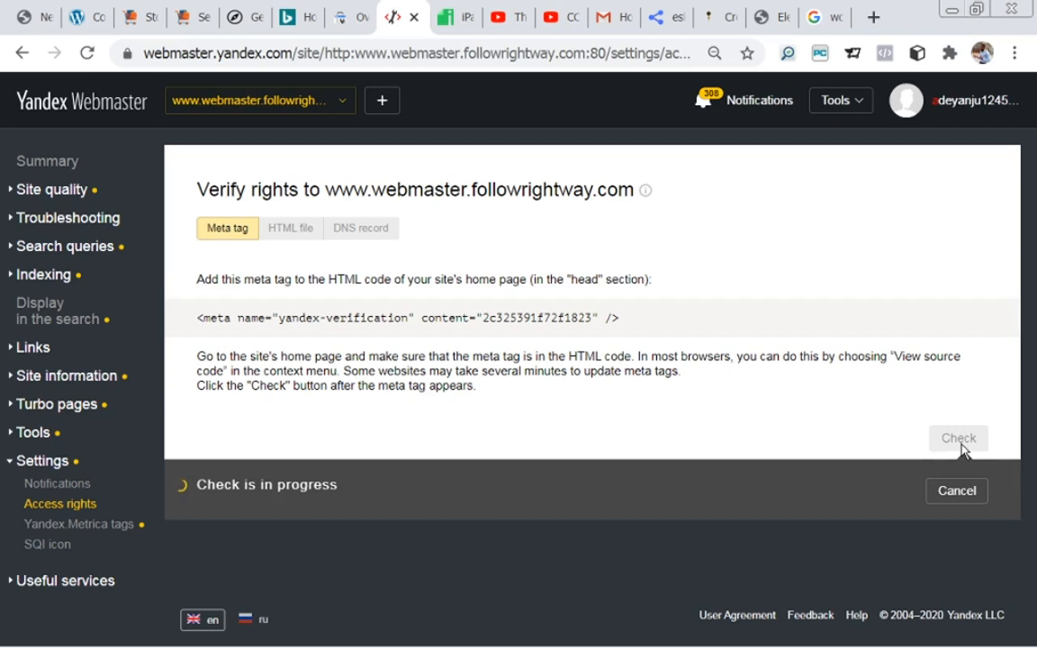